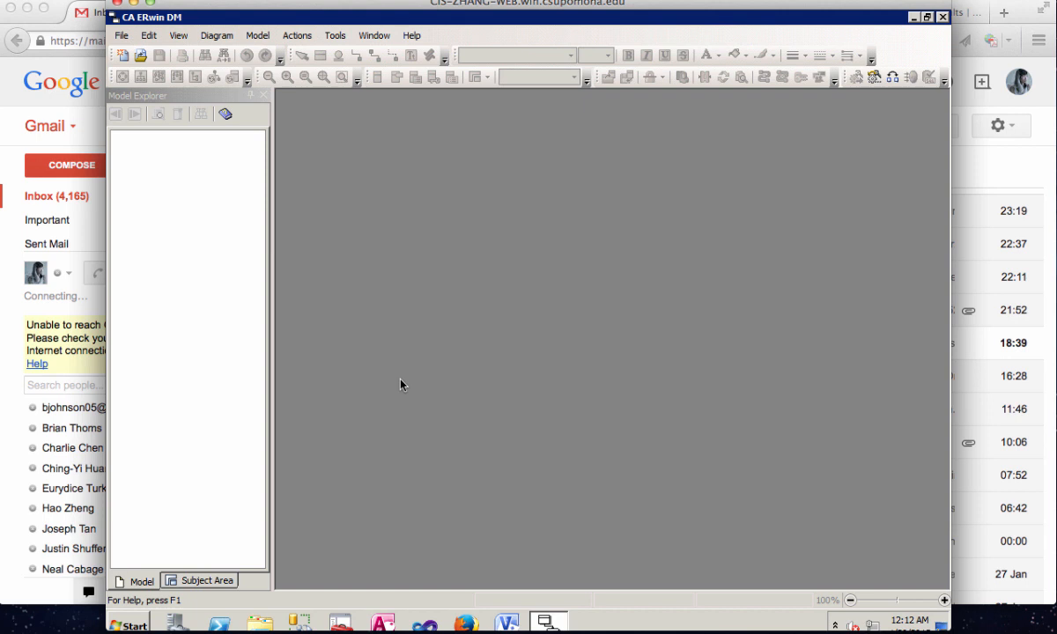
- Create a new Logical/Physical model targeting SQL Server version 2008 and maximize its diagram window
{"action": "left_click", "coordinate": [125, 63]}
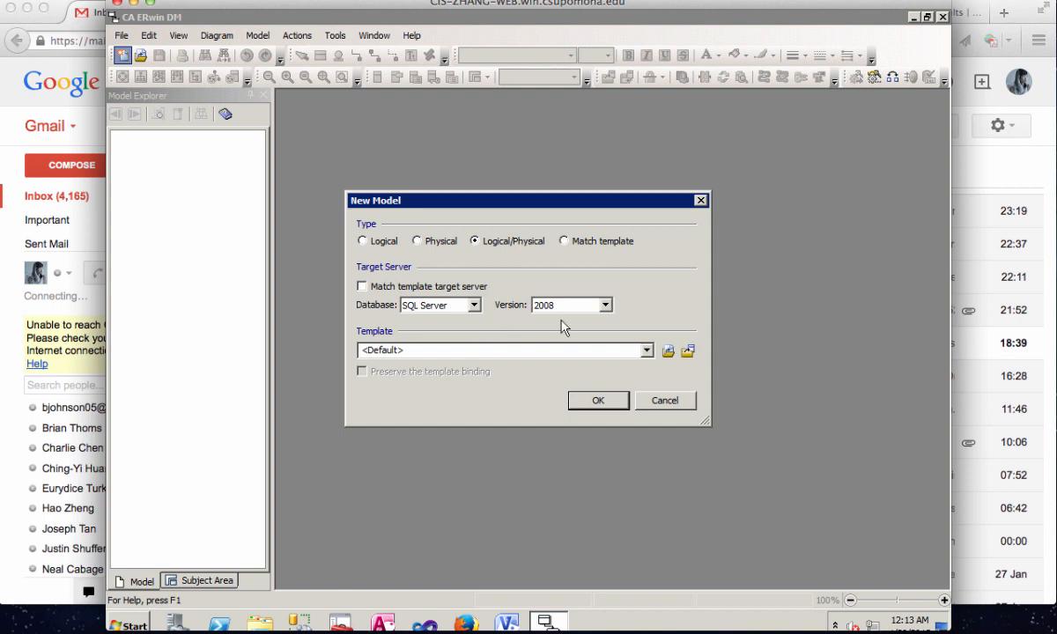
{"action": "left_click", "coordinate": [605, 306]}
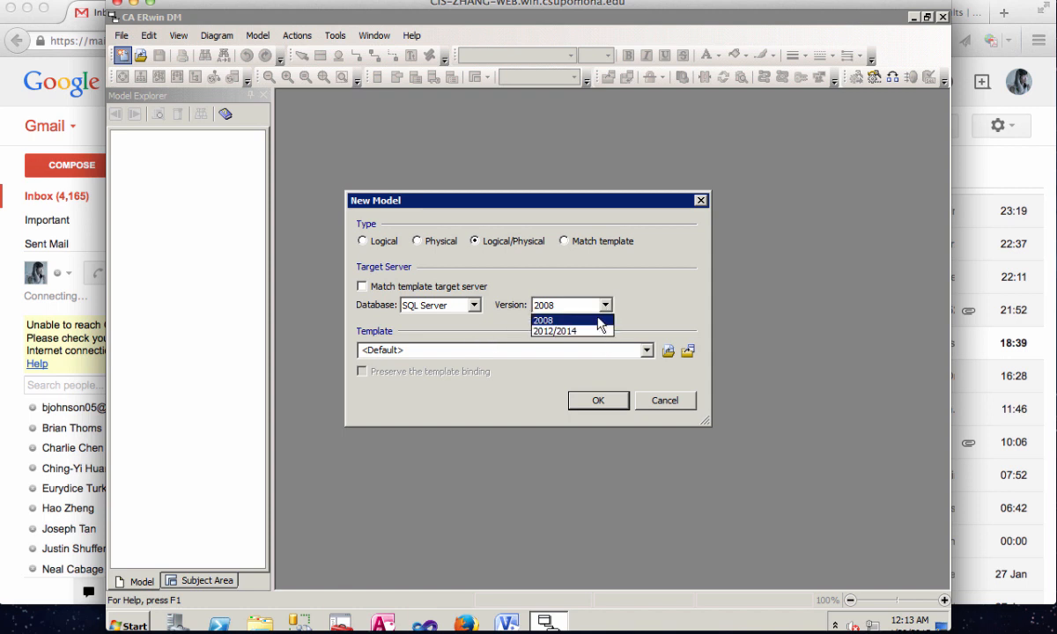
{"action": "left_click", "coordinate": [599, 321]}
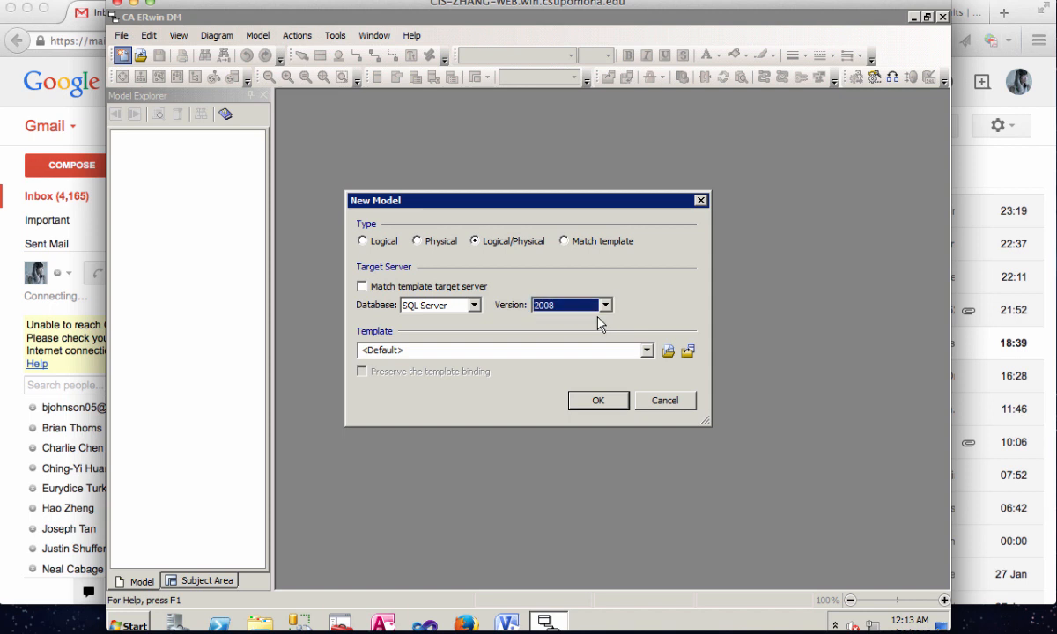
{"action": "left_click", "coordinate": [579, 399]}
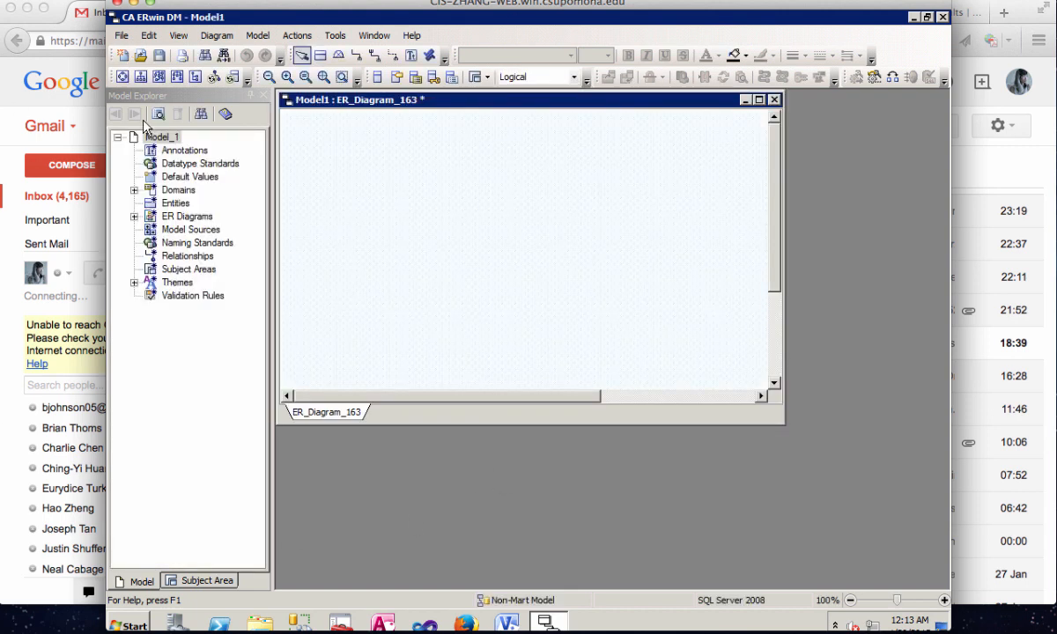
{"action": "left_click", "coordinate": [759, 100]}
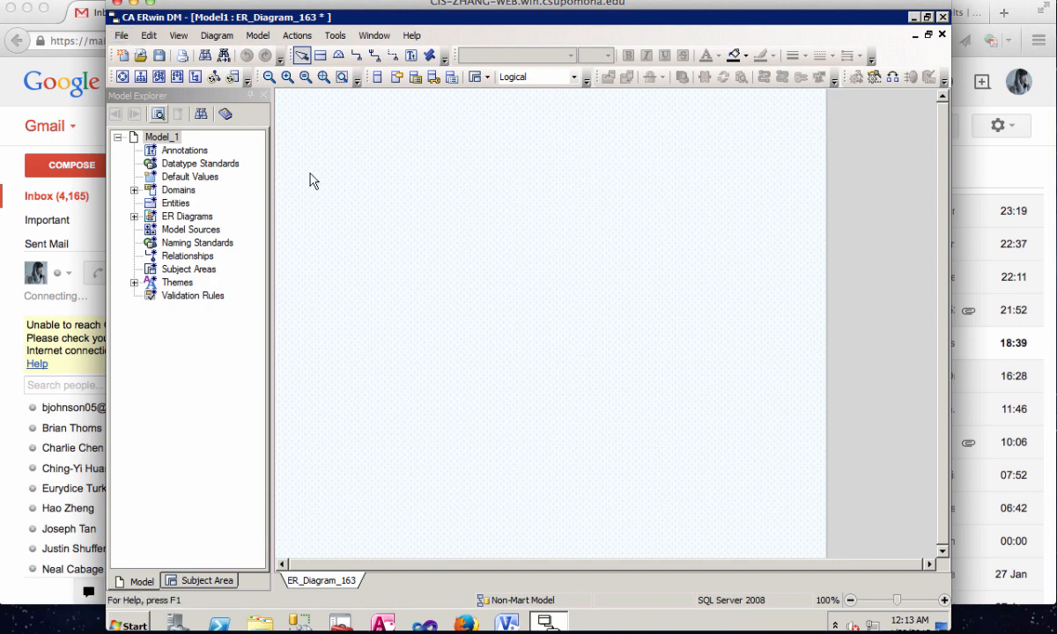
- Place a new entity in the upper-left area of the diagram and name it CUSTOMER
{"action": "left_click", "coordinate": [320, 58]}
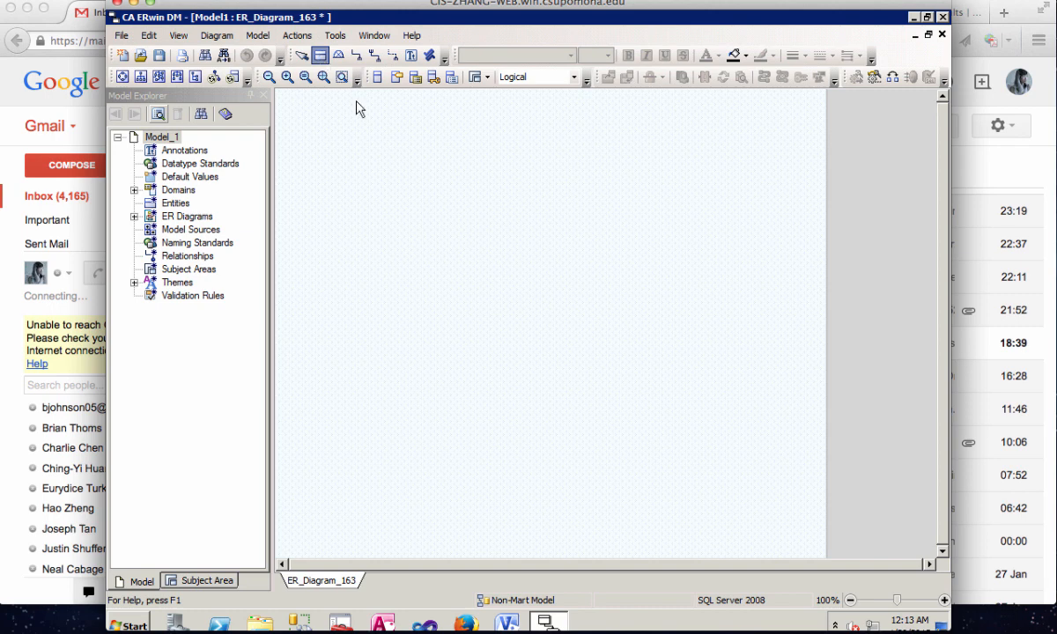
{"action": "left_click", "coordinate": [371, 214]}
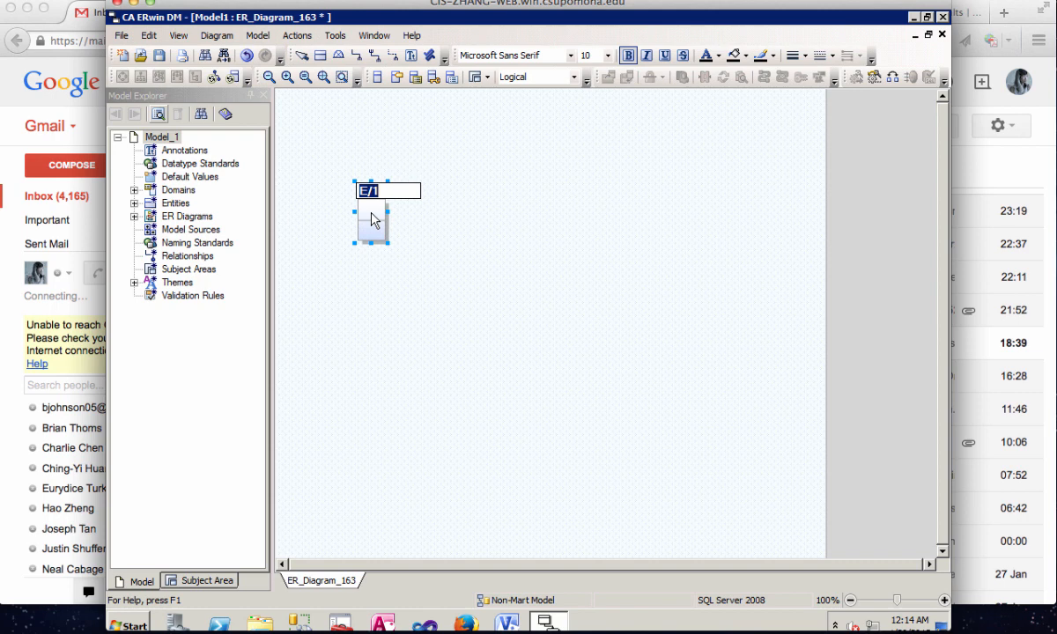
{"action": "type", "text": "CUSTOMER"}
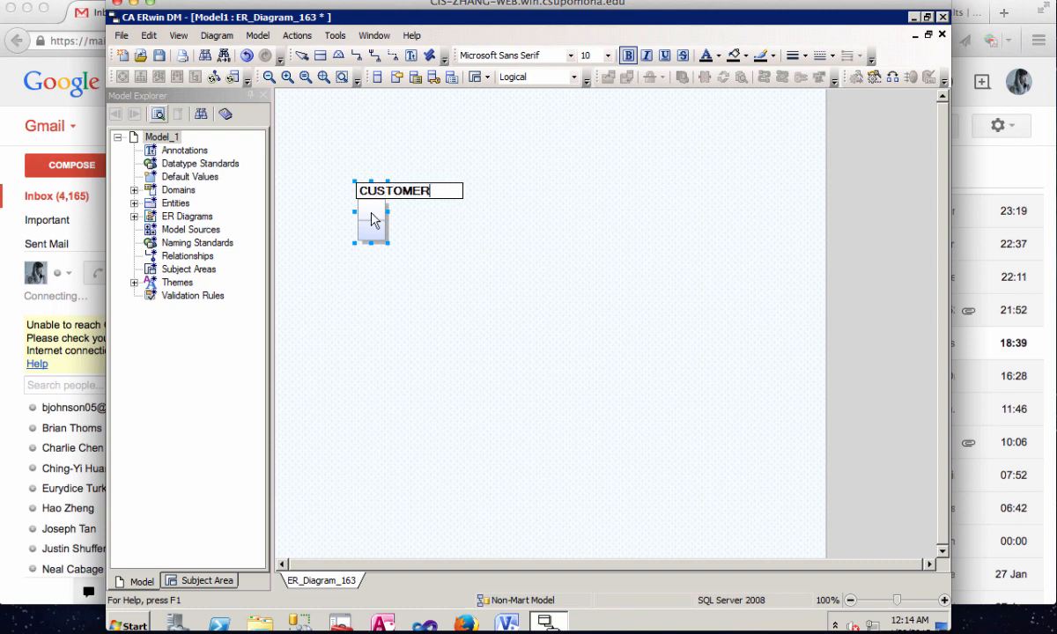
{"action": "key", "text": "Return"}
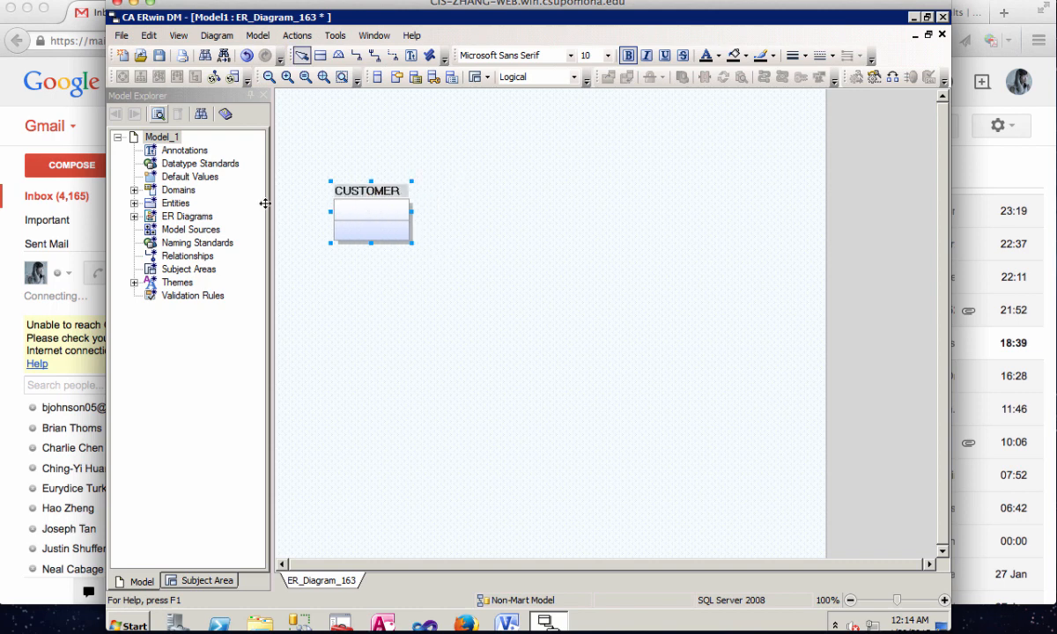
- Add an attribute named CustomerID to the CUSTOMER entity in the model tree
{"action": "left_click", "coordinate": [134, 203]}
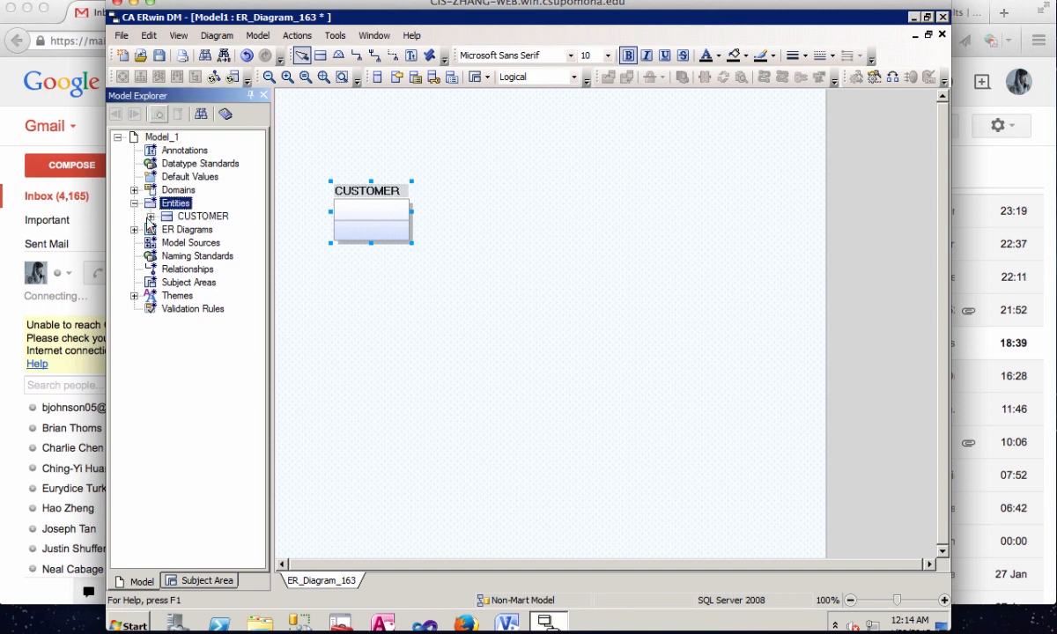
{"action": "left_click", "coordinate": [151, 216]}
{"action": "left_click", "coordinate": [211, 231]}
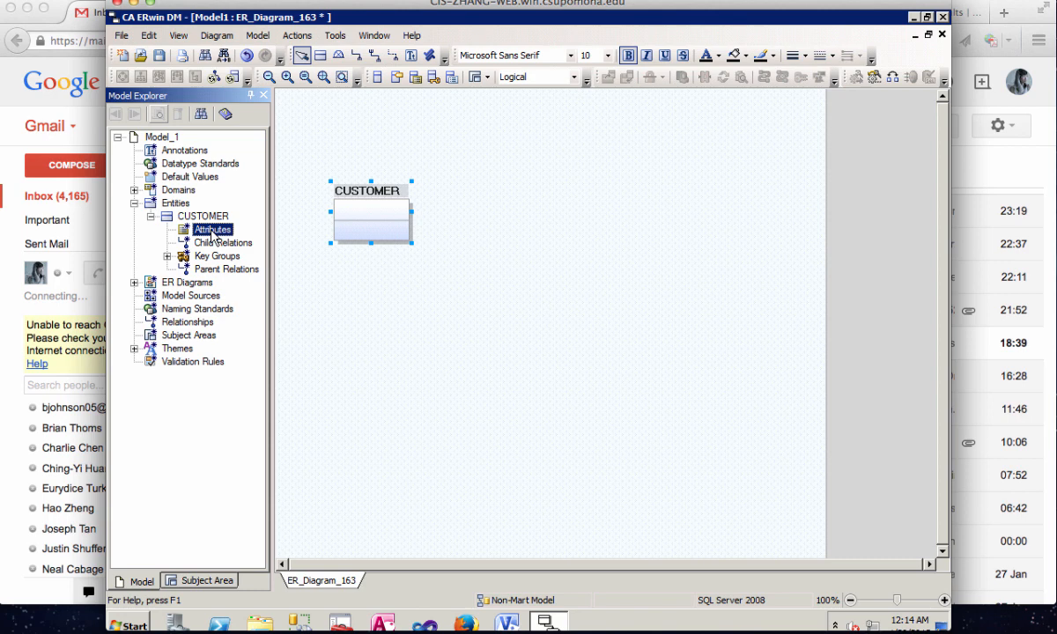
{"action": "right_click", "coordinate": [211, 231]}
{"action": "left_click", "coordinate": [235, 238]}
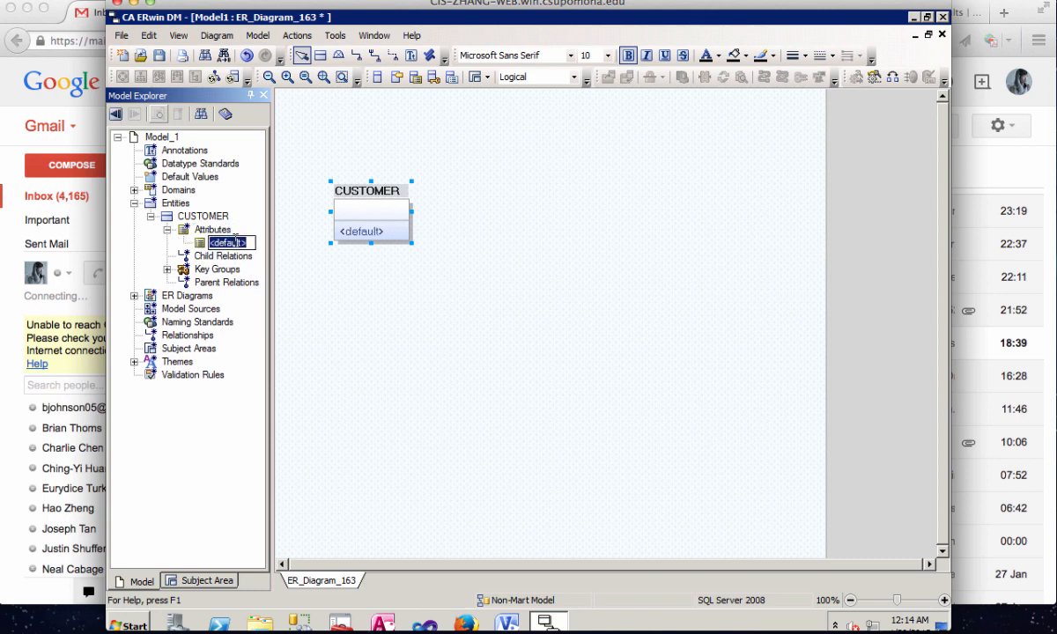
{"action": "type", "text": "CustomerID"}
- Add a second attribute named FirstName to the CUSTOMER entity
{"action": "left_click", "coordinate": [213, 230]}
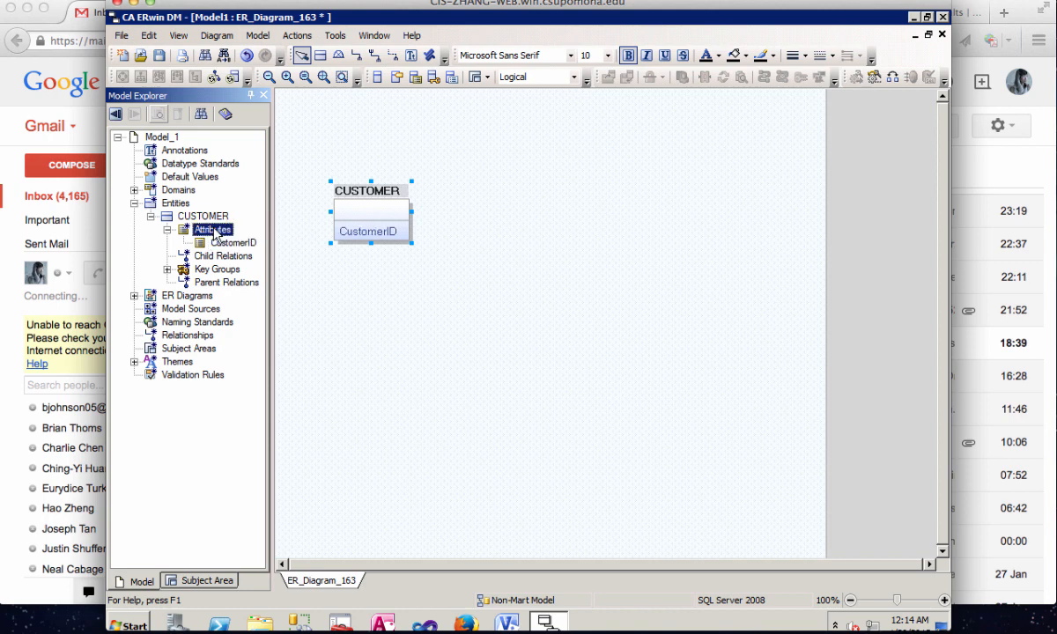
{"action": "right_click", "coordinate": [213, 231]}
{"action": "left_click", "coordinate": [238, 235]}
{"action": "type", "text": "F"}
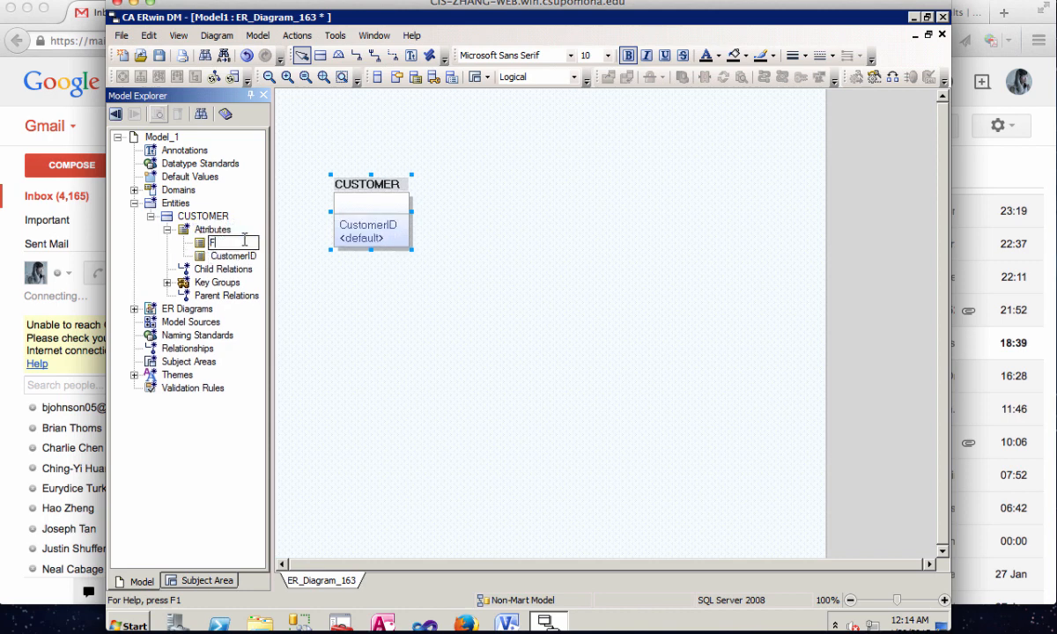
{"action": "type", "text": "irstName"}
- Add a third attribute named LastName to the CUSTOMER entity
{"action": "left_click", "coordinate": [220, 231]}
{"action": "right_click", "coordinate": [221, 233]}
{"action": "left_click", "coordinate": [242, 236]}
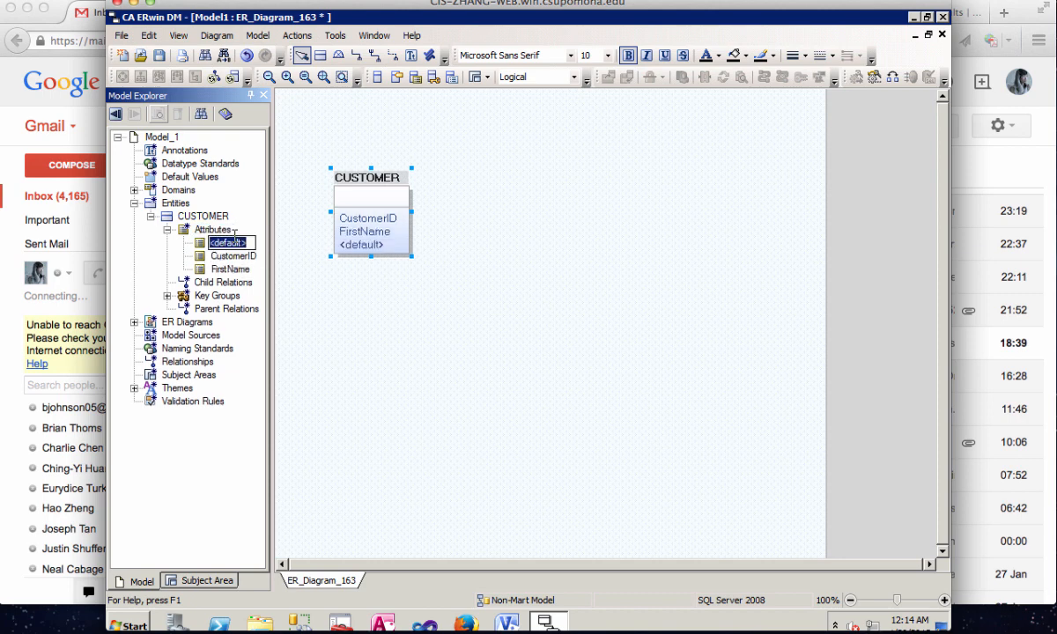
{"action": "type", "text": "LastName"}
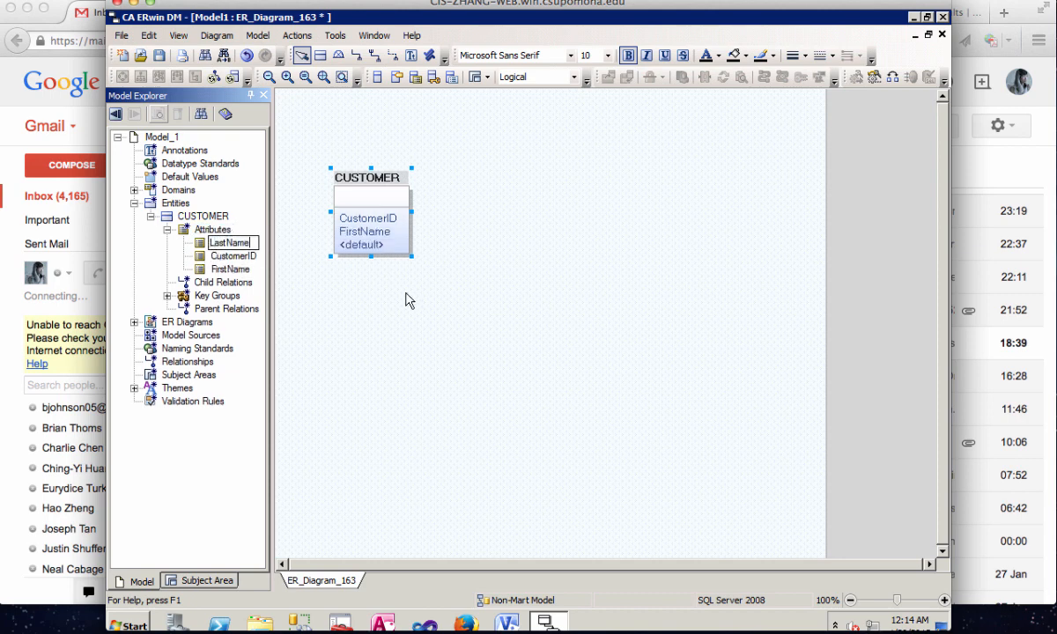
{"action": "left_click", "coordinate": [396, 279]}
- Open the CustomerID attribute's properties, make it the primary key and set its parent domain to Number
{"action": "left_click", "coordinate": [380, 219]}
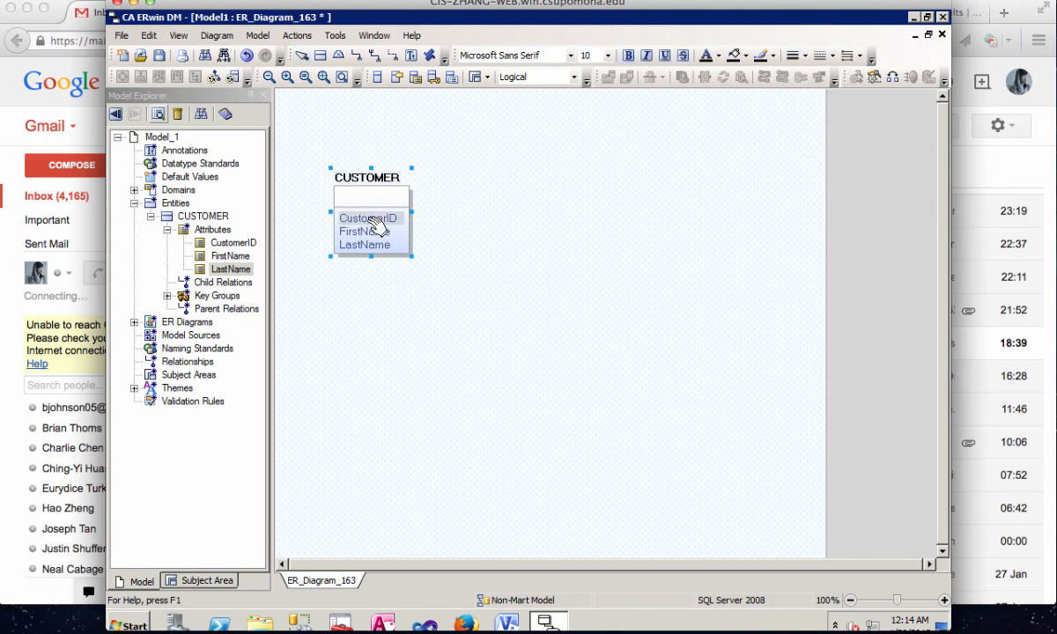
{"action": "right_click", "coordinate": [349, 220]}
{"action": "left_click", "coordinate": [388, 226]}
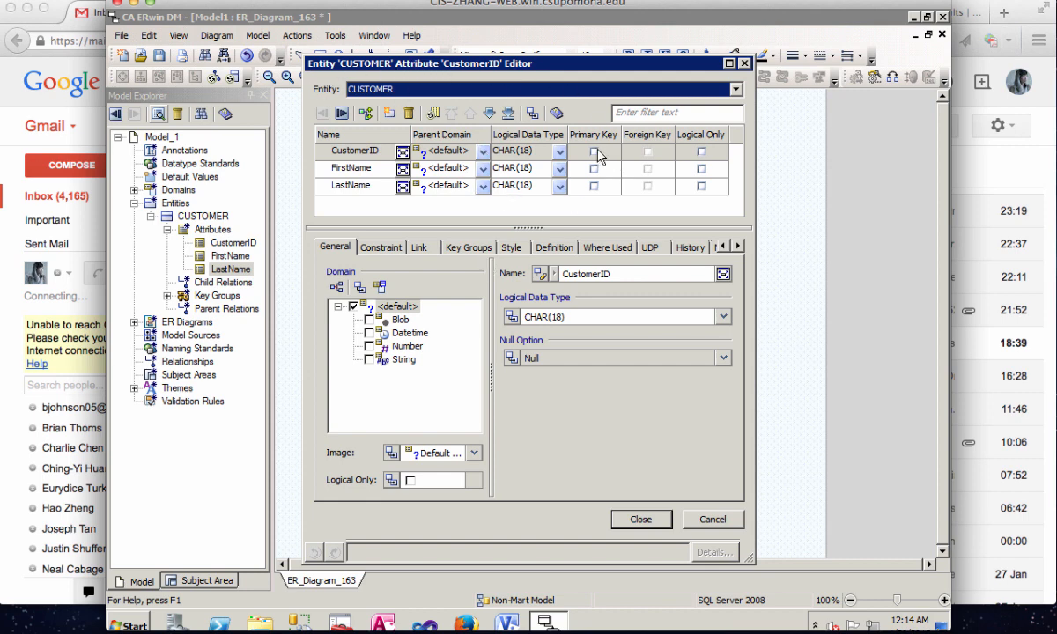
{"action": "left_click", "coordinate": [594, 153]}
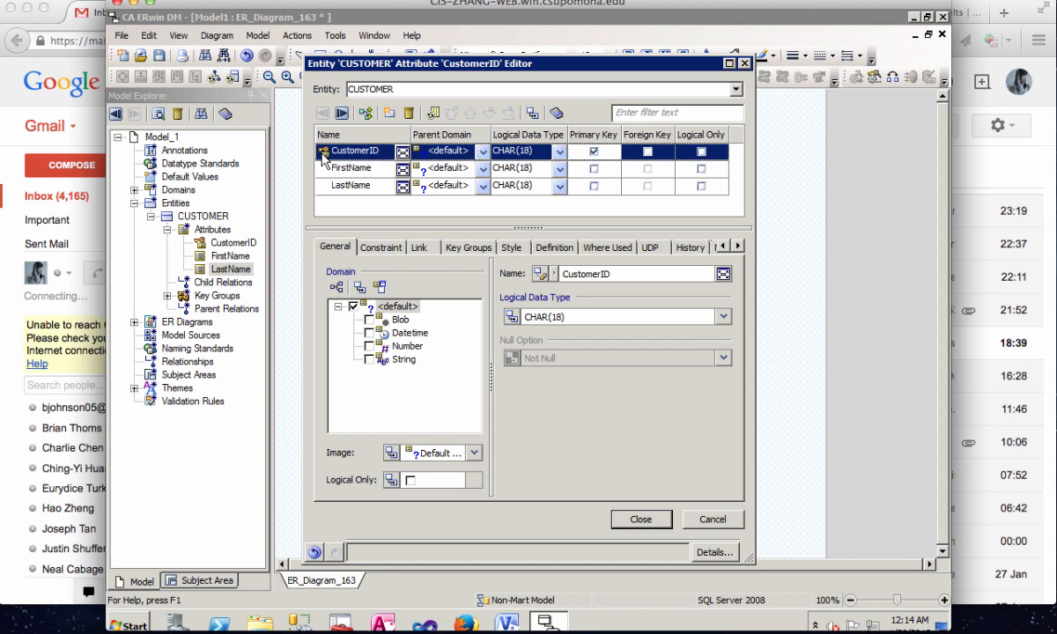
{"action": "left_click", "coordinate": [481, 154]}
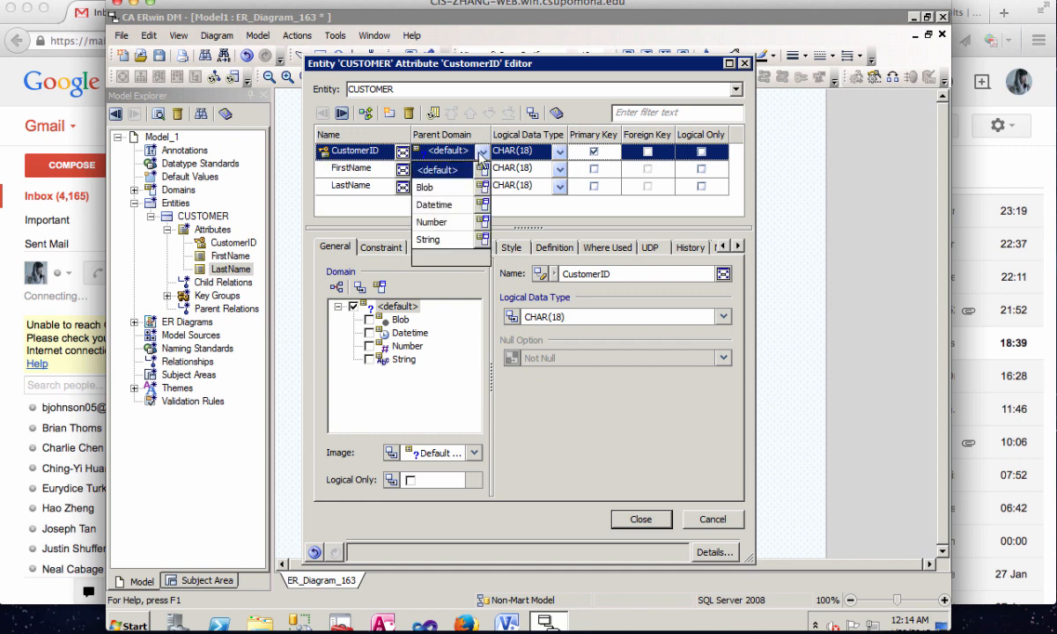
{"action": "left_click", "coordinate": [432, 222]}
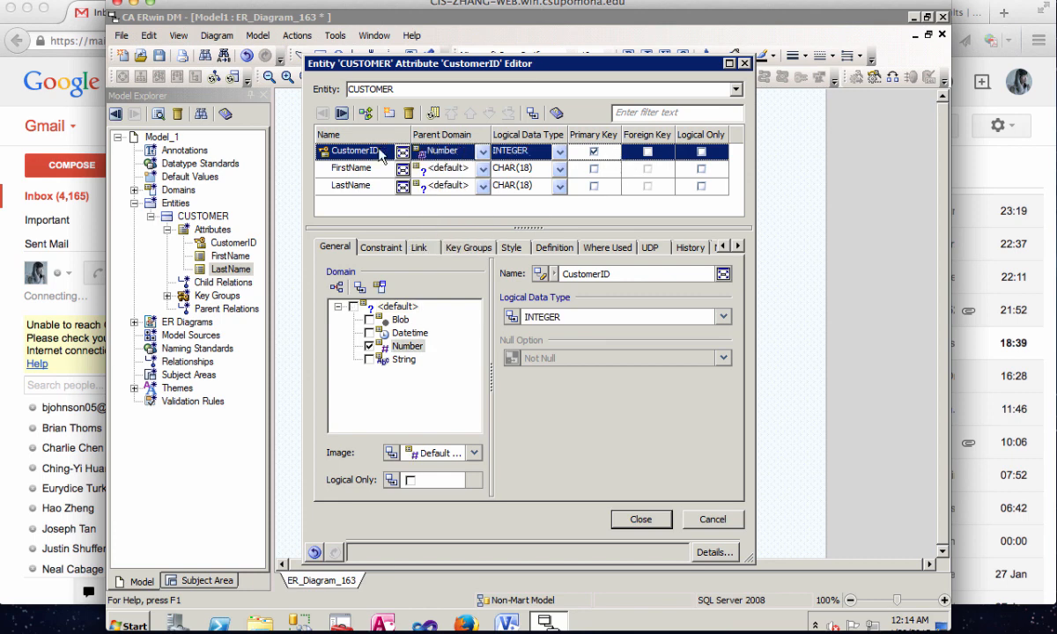
{"action": "left_click", "coordinate": [560, 155]}
{"action": "left_click", "coordinate": [559, 155]}
- Set the parent domain of the FirstName attribute to String
{"action": "left_click", "coordinate": [483, 168]}
{"action": "left_click", "coordinate": [407, 251]}
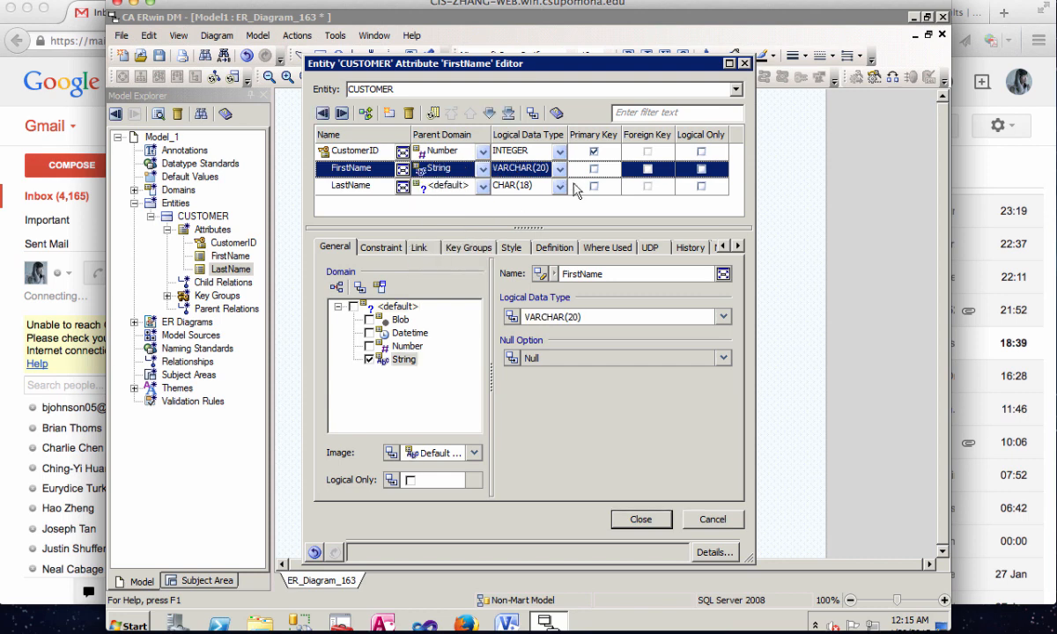
{"action": "left_click", "coordinate": [536, 168]}
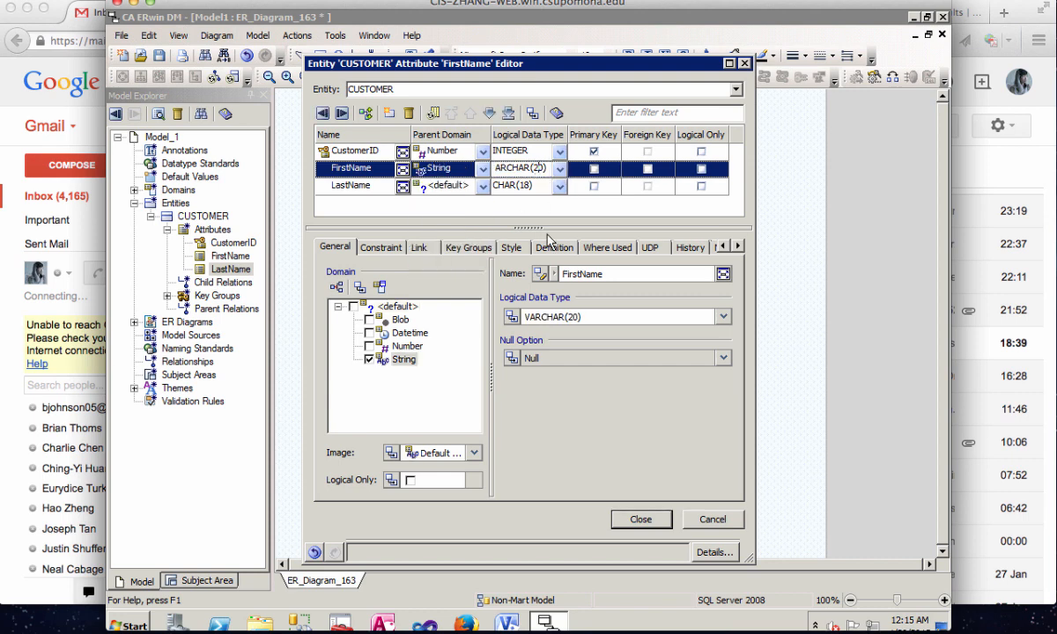
- Set the LastName attribute's parent domain to String and its data type to VARCHAR(25), and close the attribute editor
{"action": "left_click", "coordinate": [529, 185]}
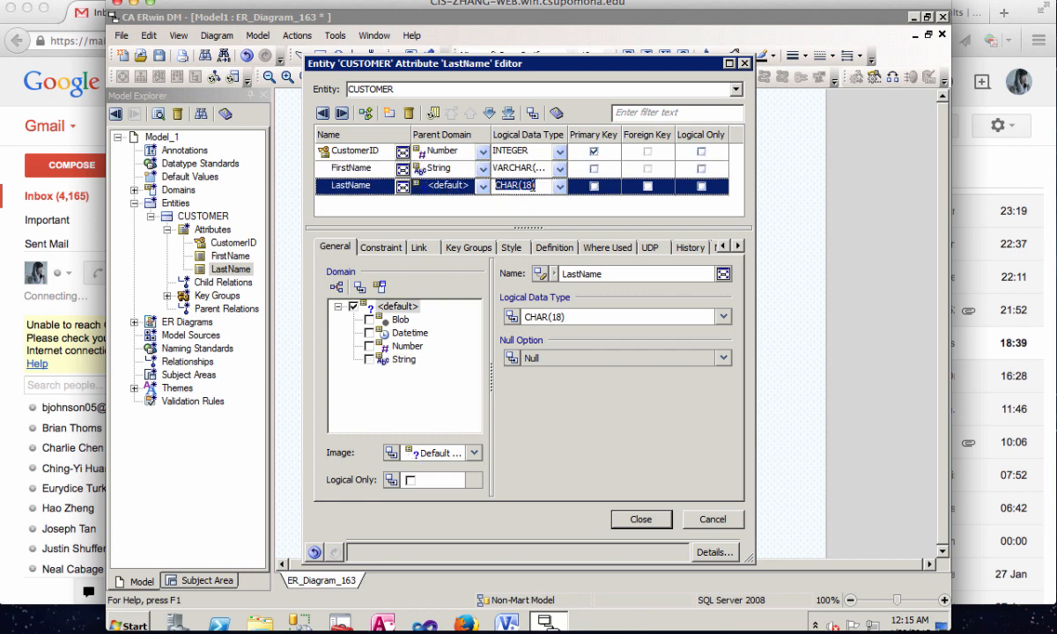
{"action": "left_click", "coordinate": [446, 186]}
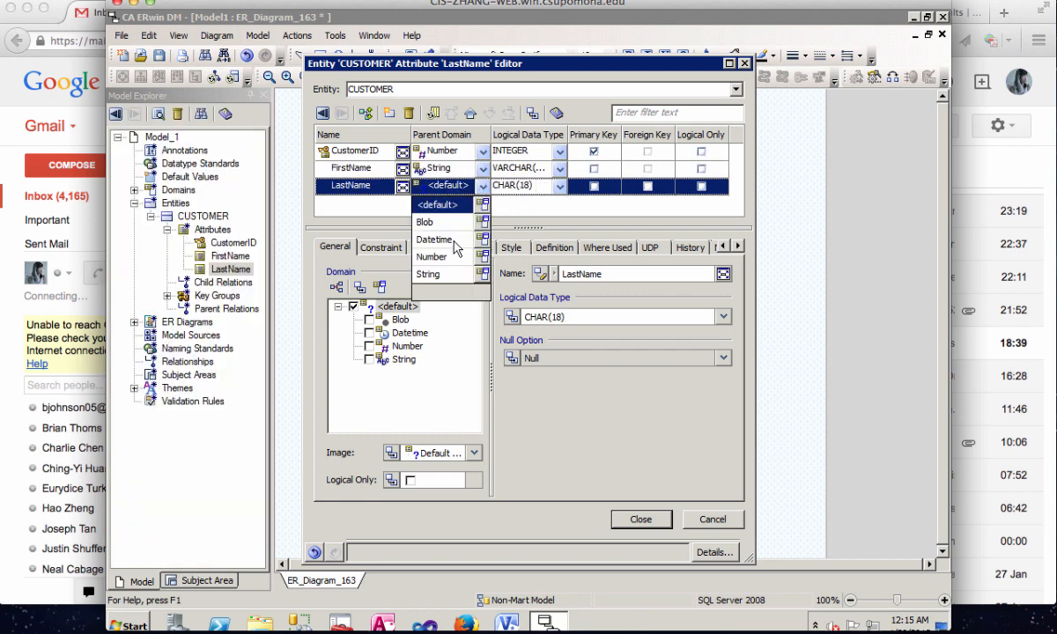
{"action": "left_click", "coordinate": [429, 275]}
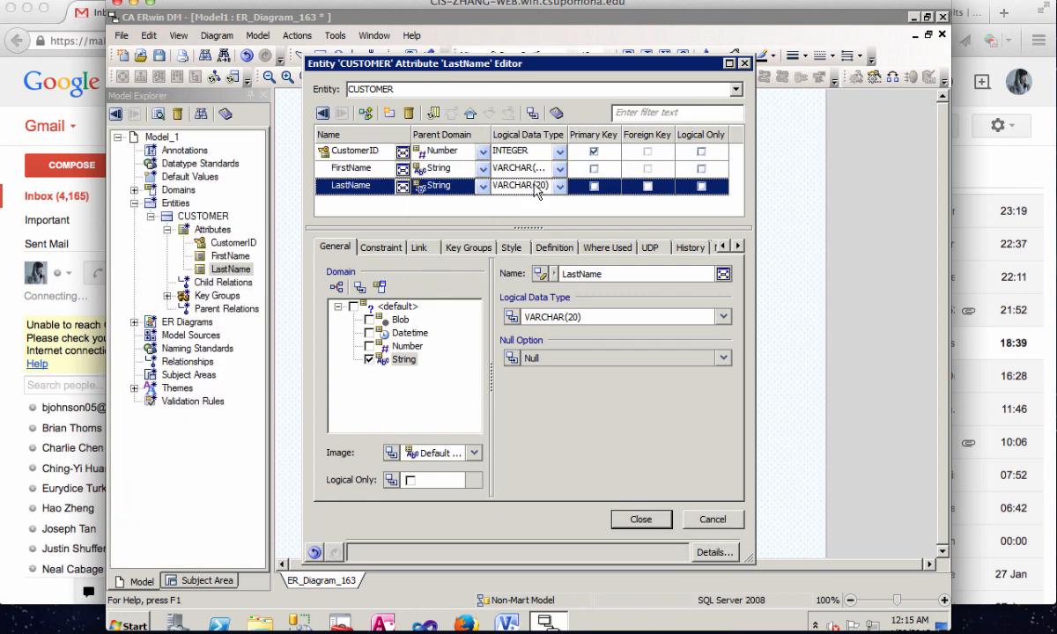
{"action": "left_click", "coordinate": [540, 185]}
{"action": "type", "text": "5"}
{"action": "type", "text": "0"}
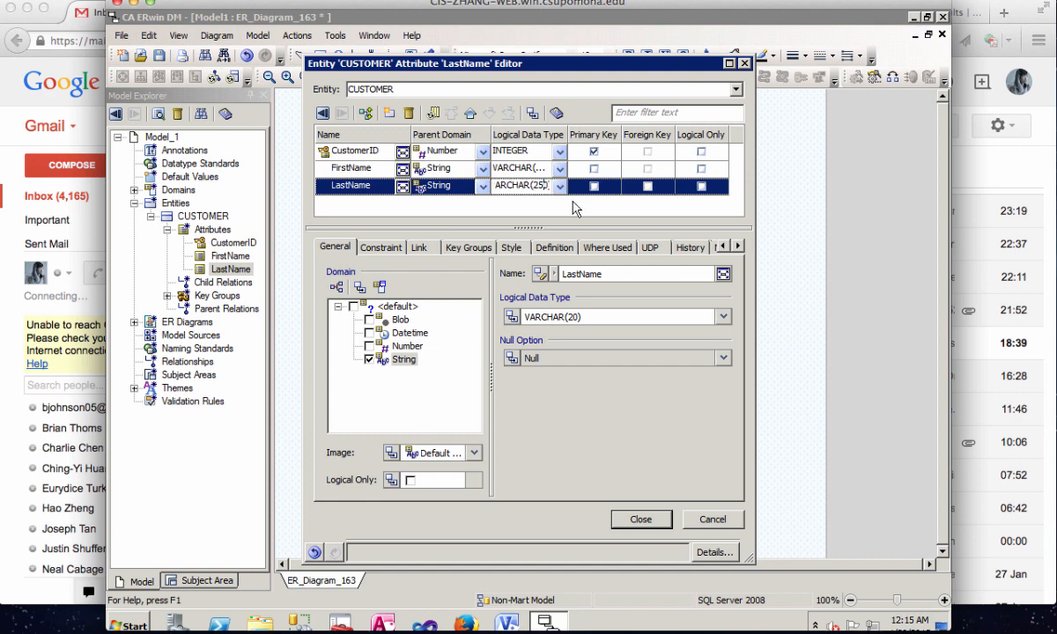
{"action": "key", "text": "Return"}
{"action": "left_click", "coordinate": [633, 519]}
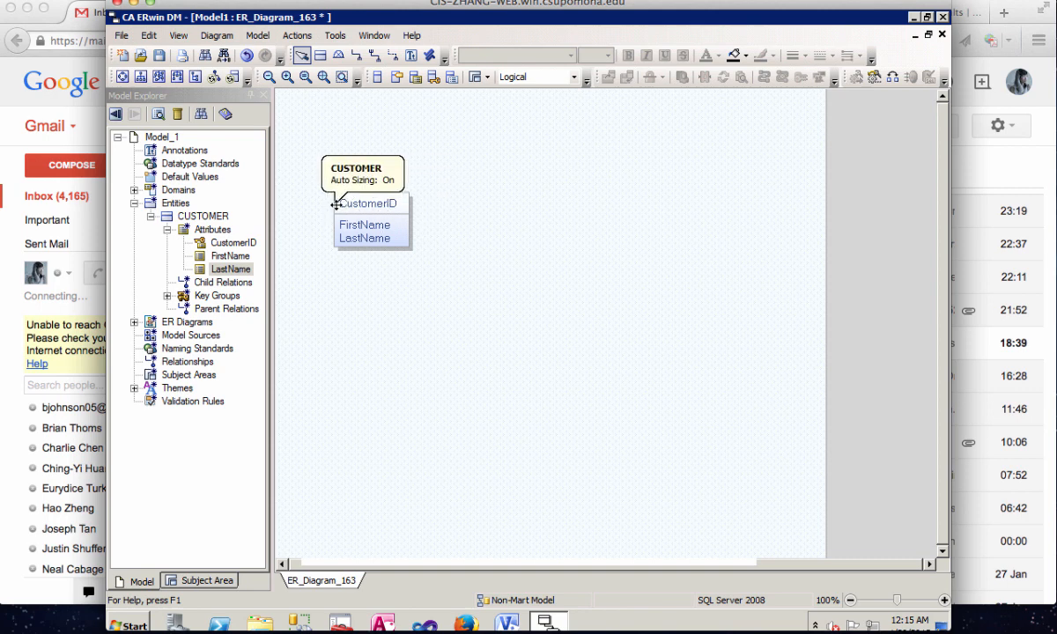
- Check the logical and physical notation in the model's properties and close the editor
{"action": "left_click", "coordinate": [257, 35]}
{"action": "left_click", "coordinate": [302, 204]}
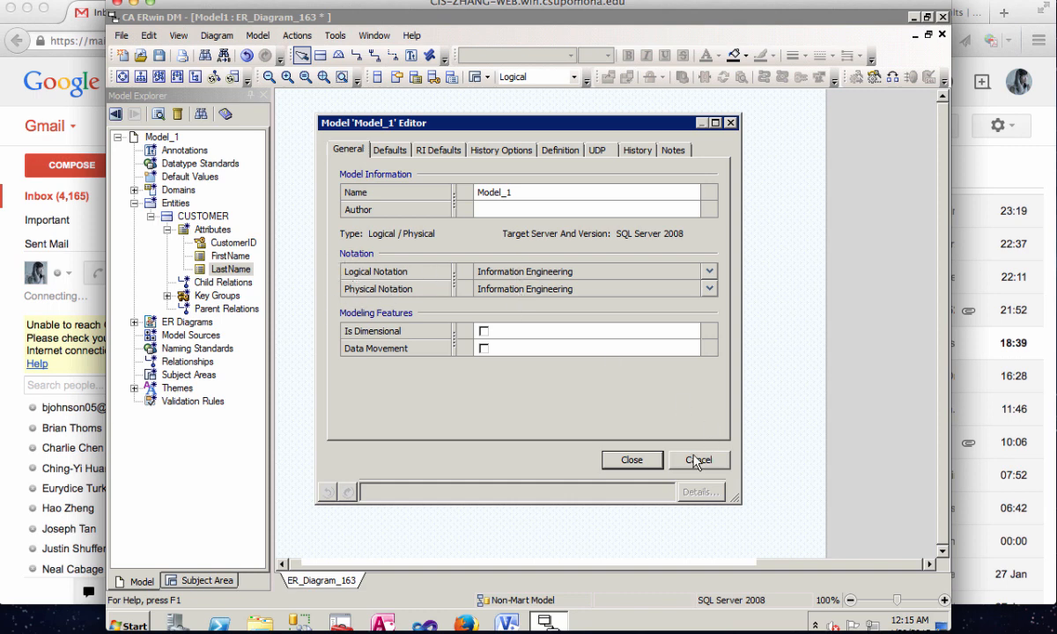
{"action": "left_click", "coordinate": [632, 460]}
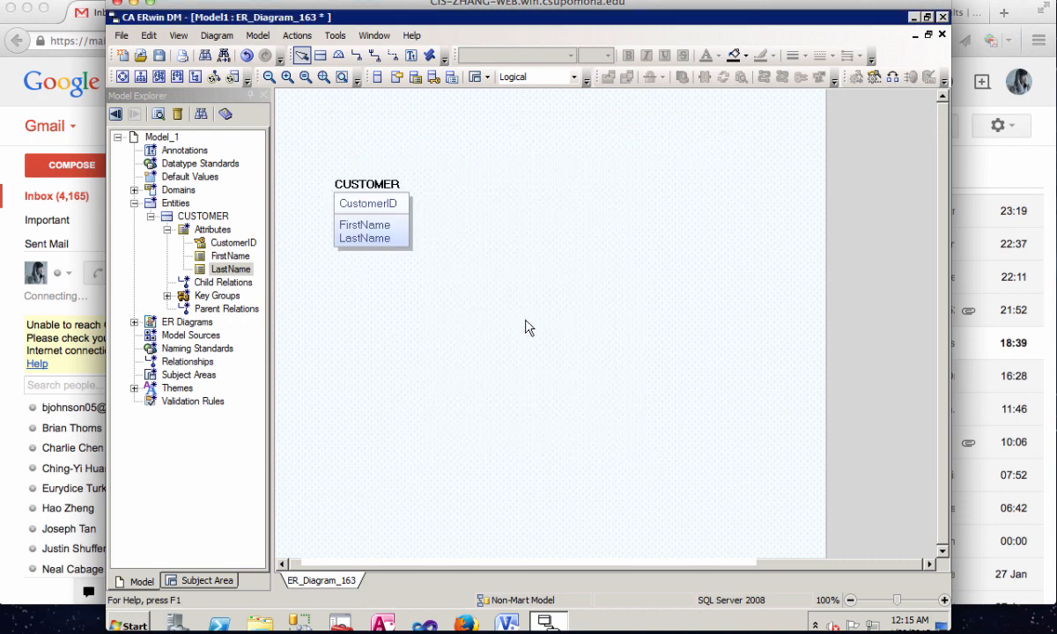
- In the ER diagram's properties, enable display of the parent-to-child verb phrase and the logical primary key designator, and close the editor
{"action": "right_click", "coordinate": [577, 176]}
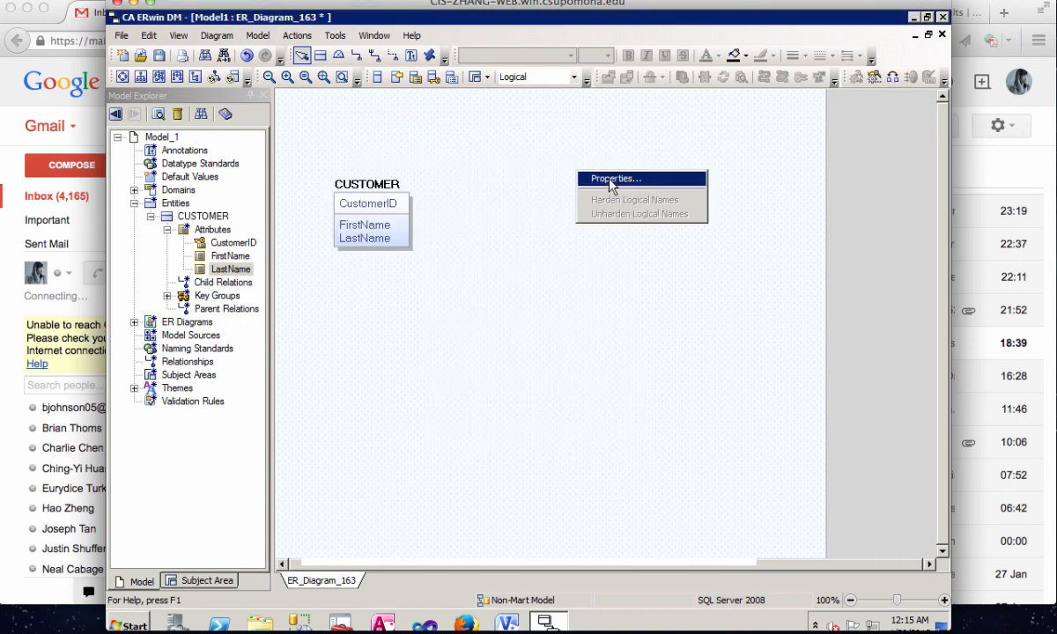
{"action": "left_click", "coordinate": [607, 178]}
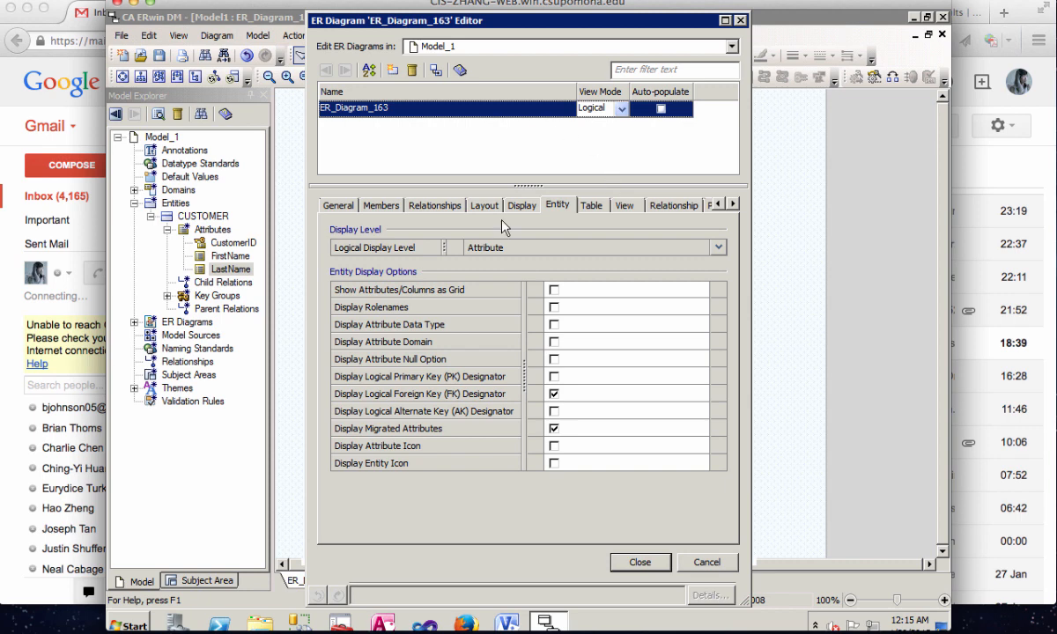
{"action": "left_click", "coordinate": [530, 207]}
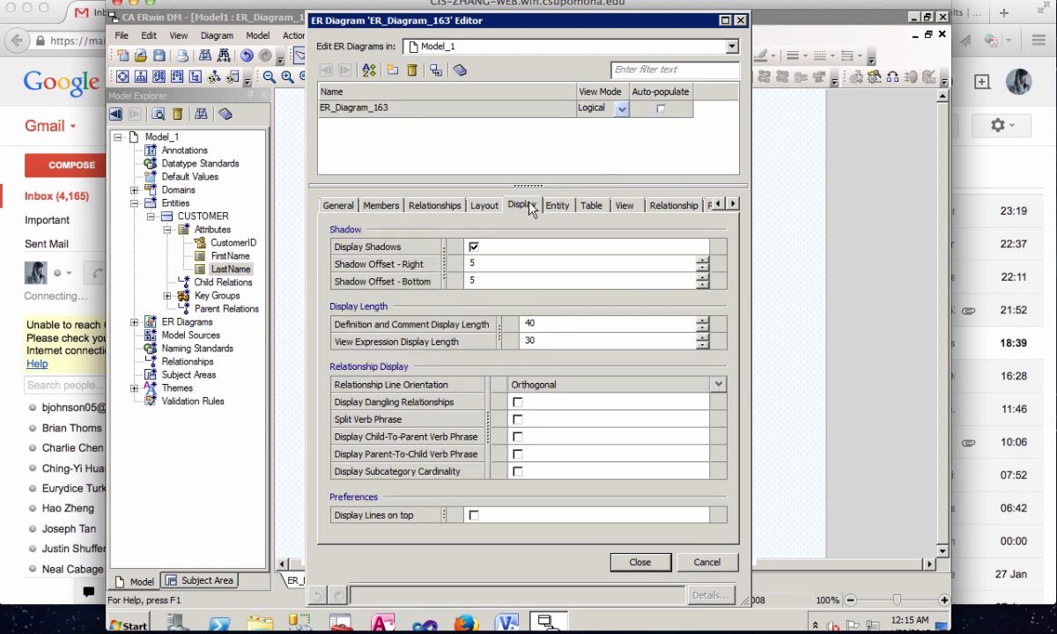
{"action": "left_click", "coordinate": [518, 455]}
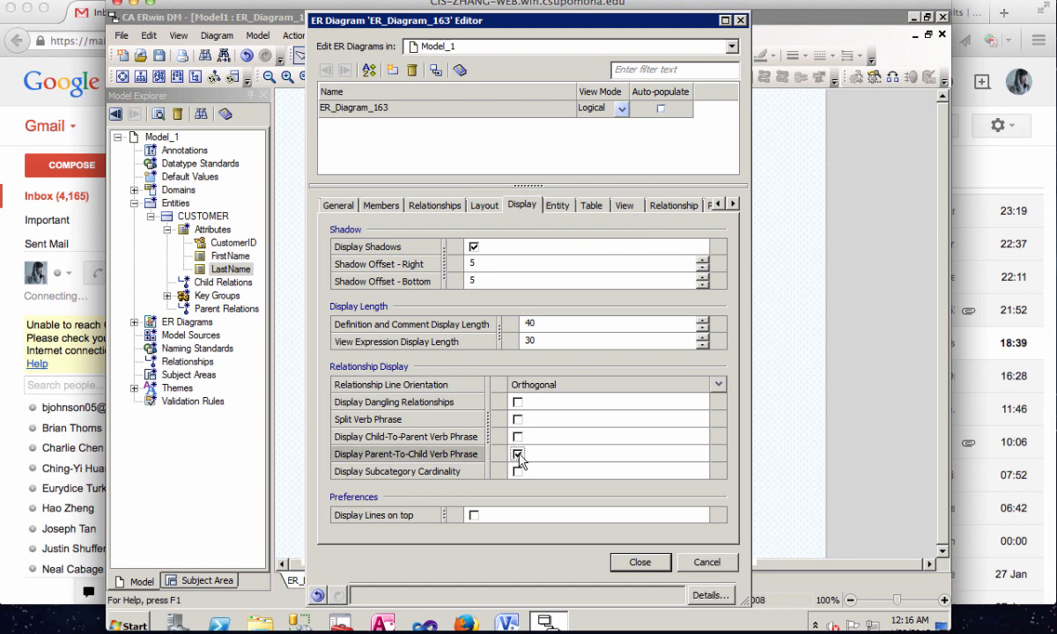
{"action": "left_click", "coordinate": [559, 208]}
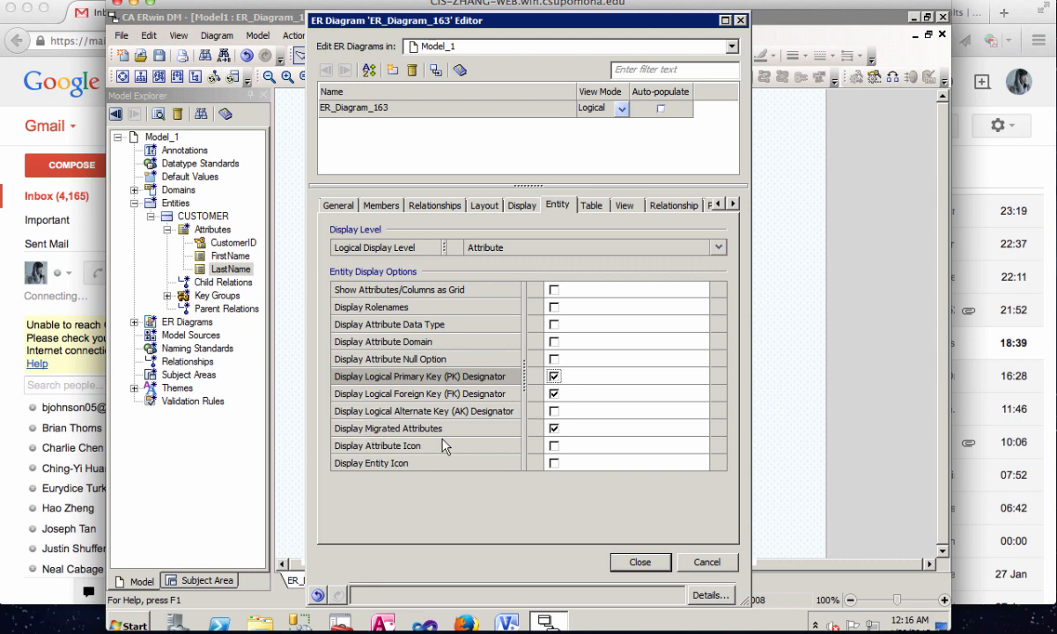
{"action": "left_click", "coordinate": [641, 563]}
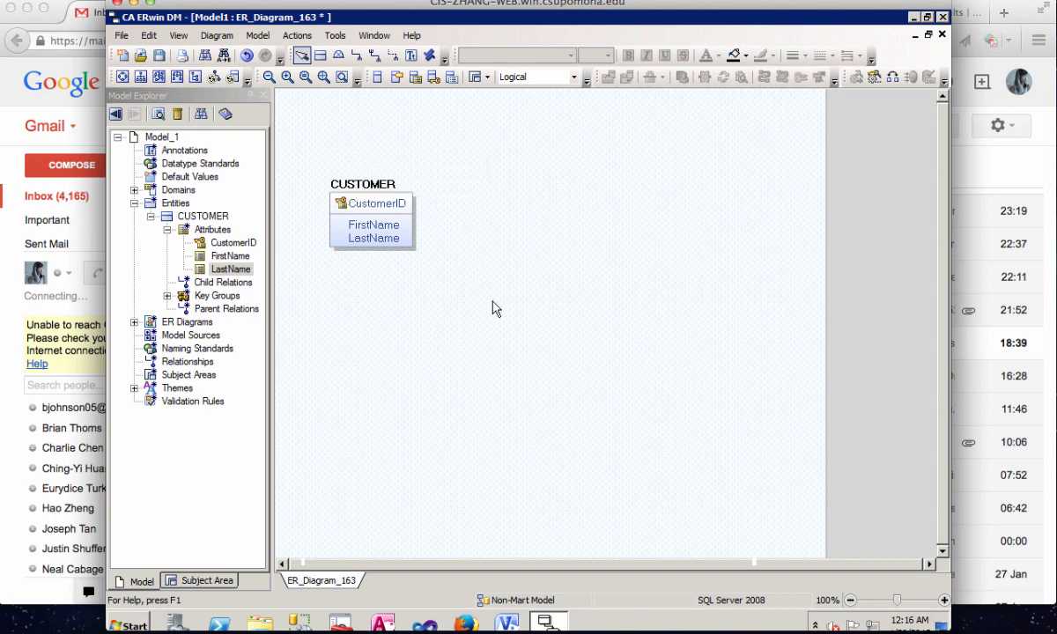
- Add a second entity named ORDER and place it beside the CUSTOMER entity
{"action": "left_click", "coordinate": [320, 58]}
{"action": "left_click", "coordinate": [579, 192]}
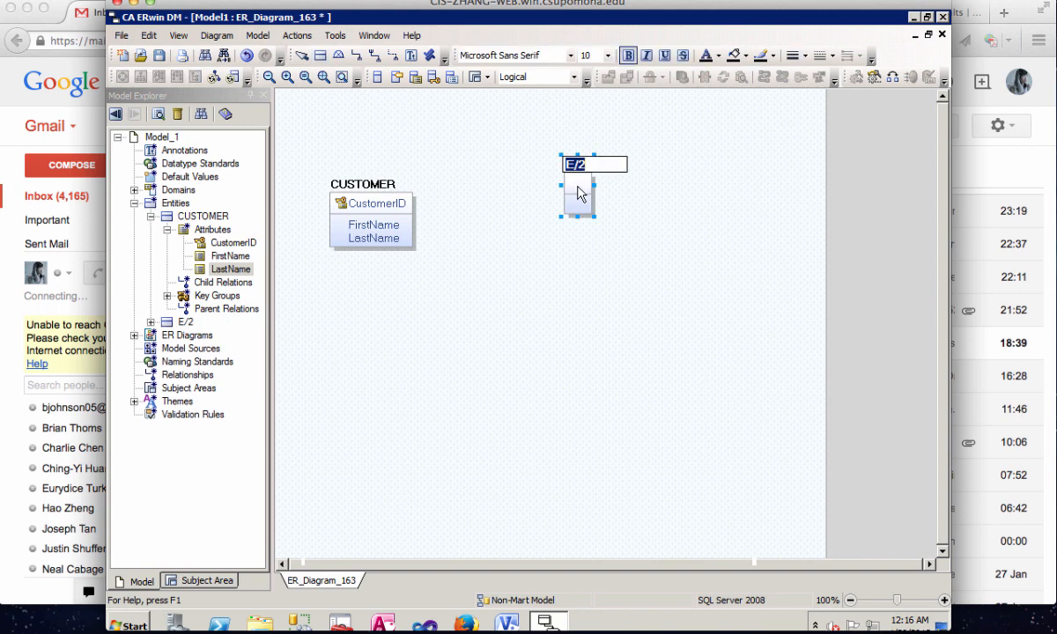
{"action": "type", "text": "ORDER"}
{"action": "key", "text": "Return"}
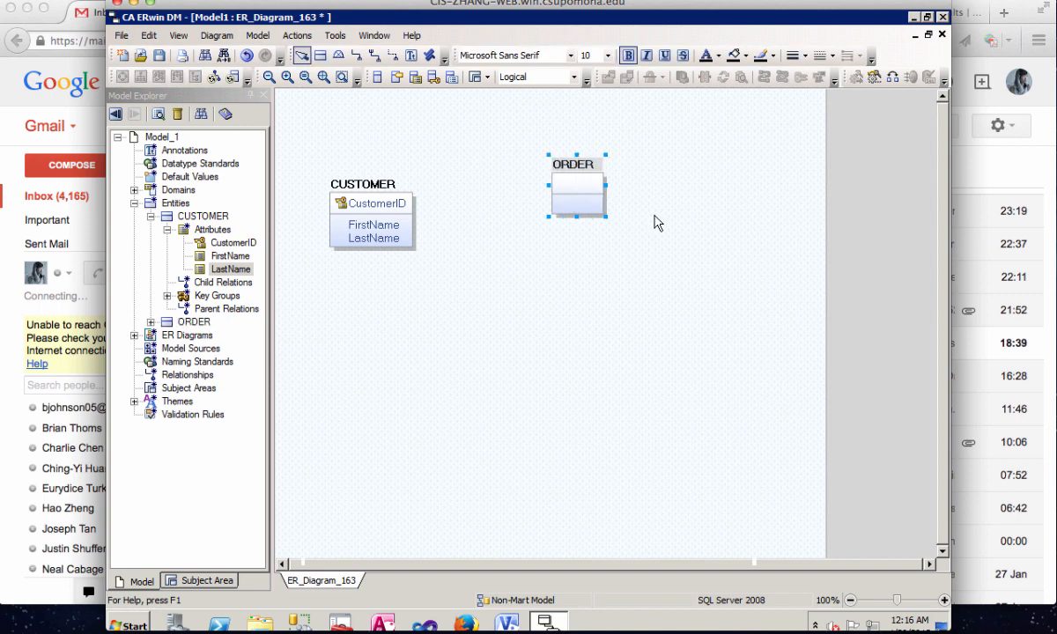
{"action": "left_click_drag", "start_coordinate": [592, 165], "coordinate": [553, 201]}
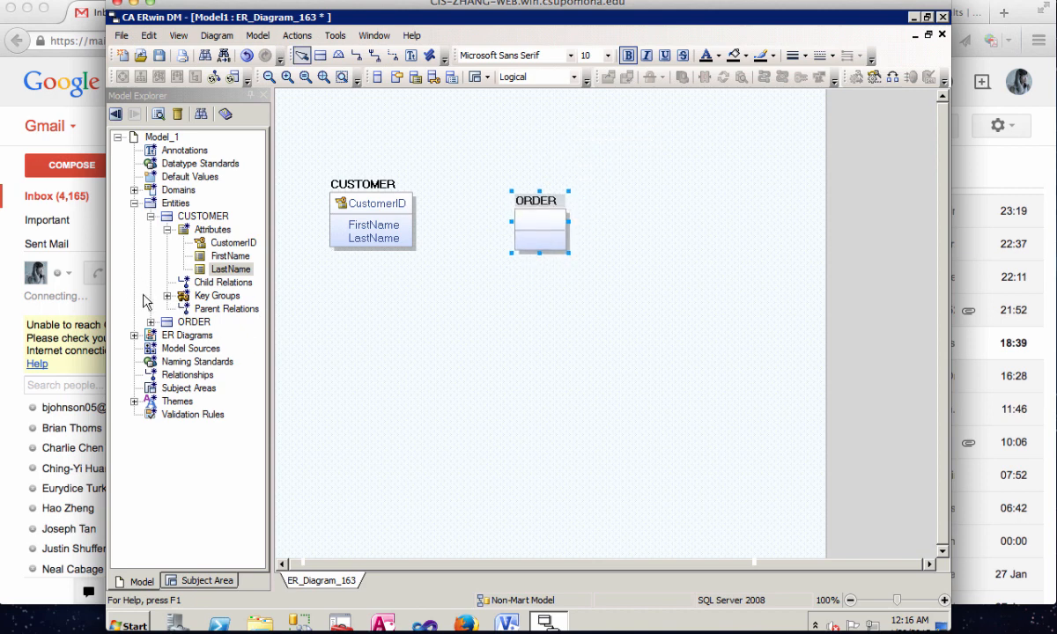
- Add the attributes OrderID and OrderDate to the ORDER entity
{"action": "left_click", "coordinate": [151, 322]}
{"action": "right_click", "coordinate": [221, 337]}
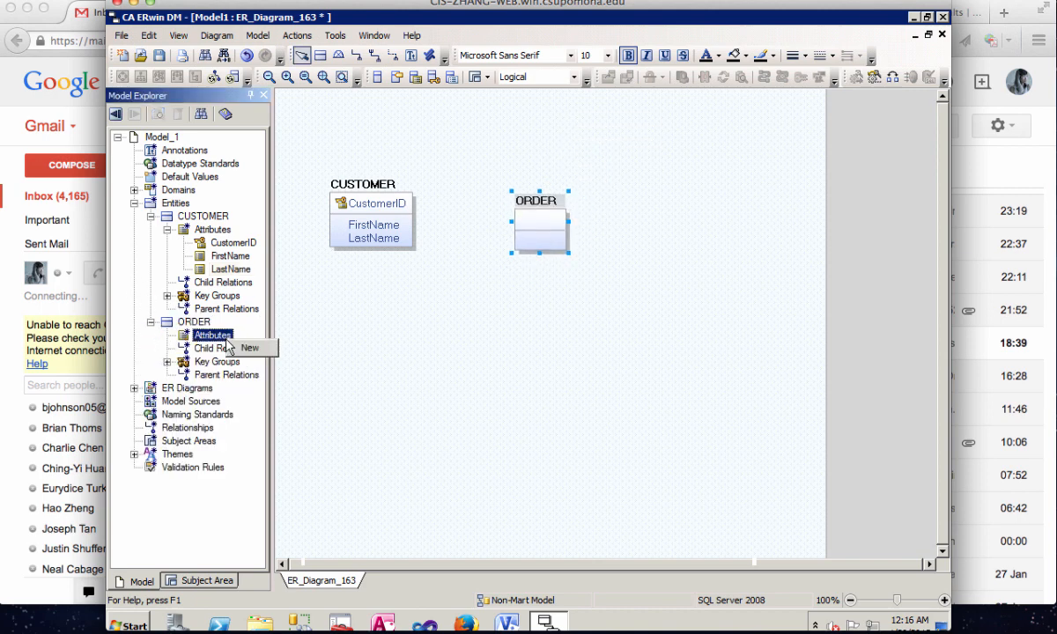
{"action": "left_click", "coordinate": [249, 350]}
{"action": "type", "text": "OrderID"}
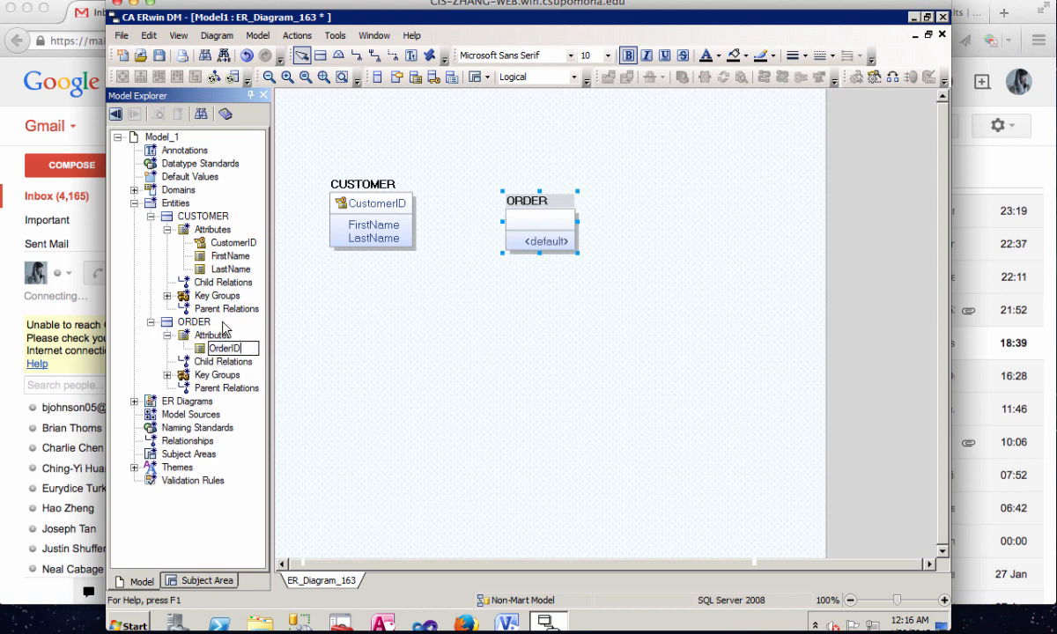
{"action": "left_click", "coordinate": [215, 336]}
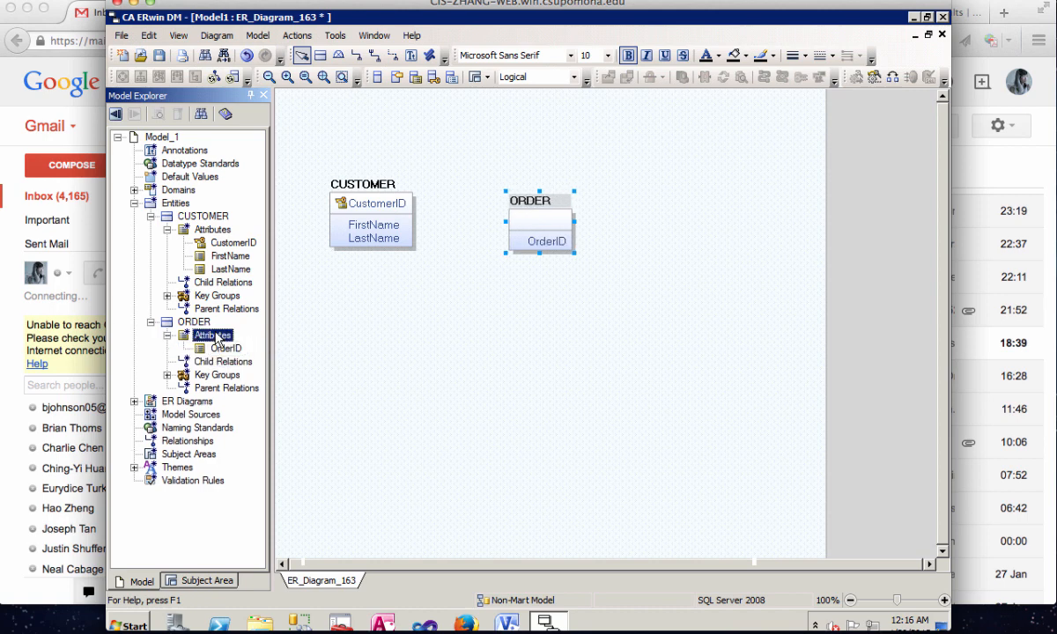
{"action": "right_click", "coordinate": [217, 339]}
{"action": "left_click", "coordinate": [242, 348]}
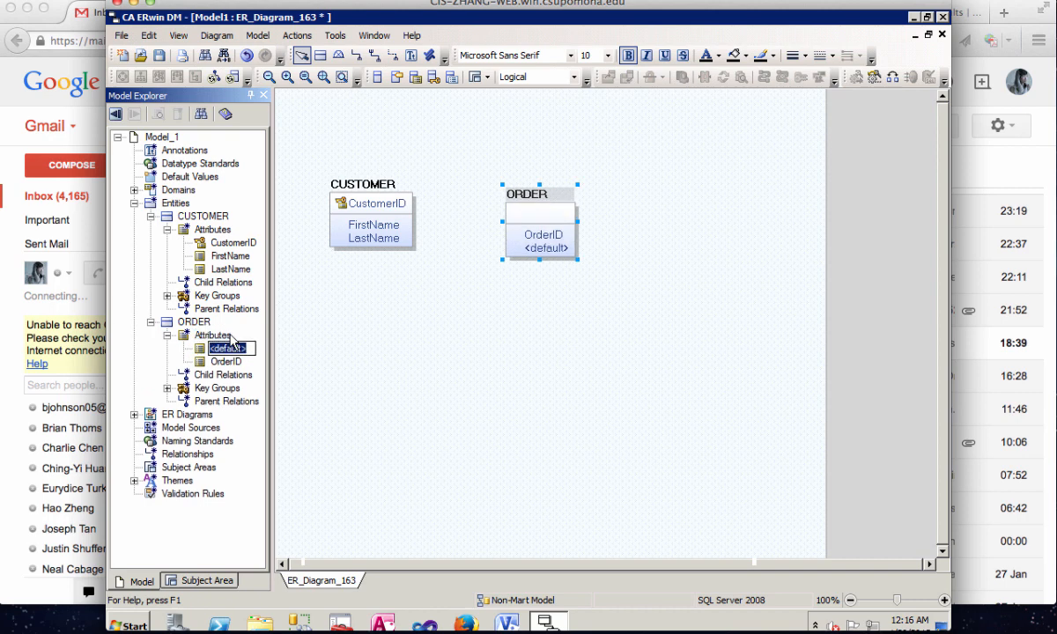
{"action": "type", "text": "OrderDate"}
{"action": "left_click", "coordinate": [493, 382]}
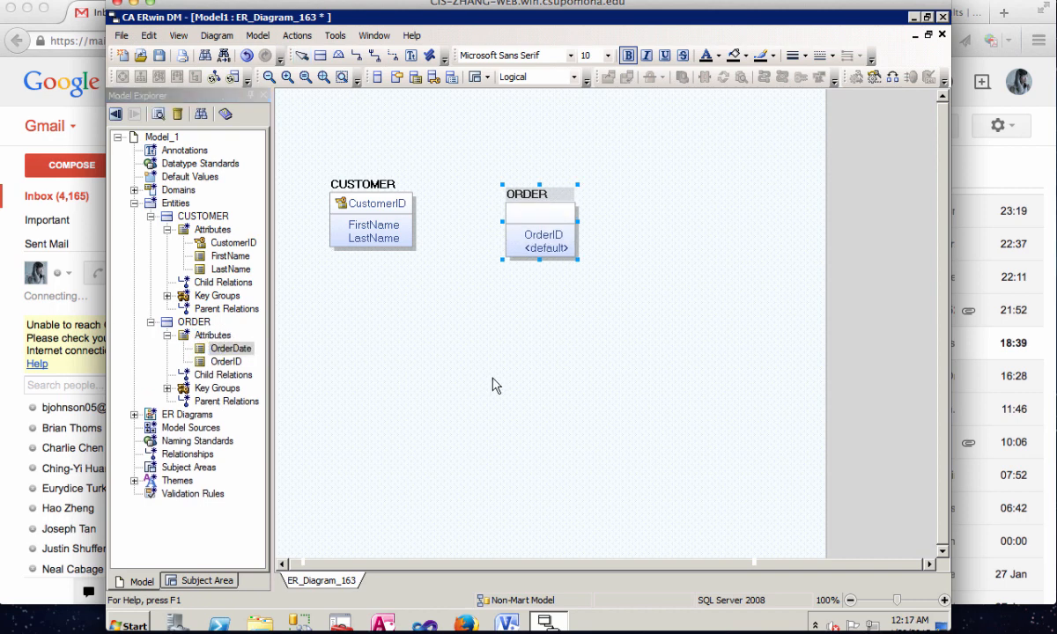
- Open the ORDER entity's attribute properties, set OrderID's parent domain to Number and make it the primary key
{"action": "right_click", "coordinate": [551, 240]}
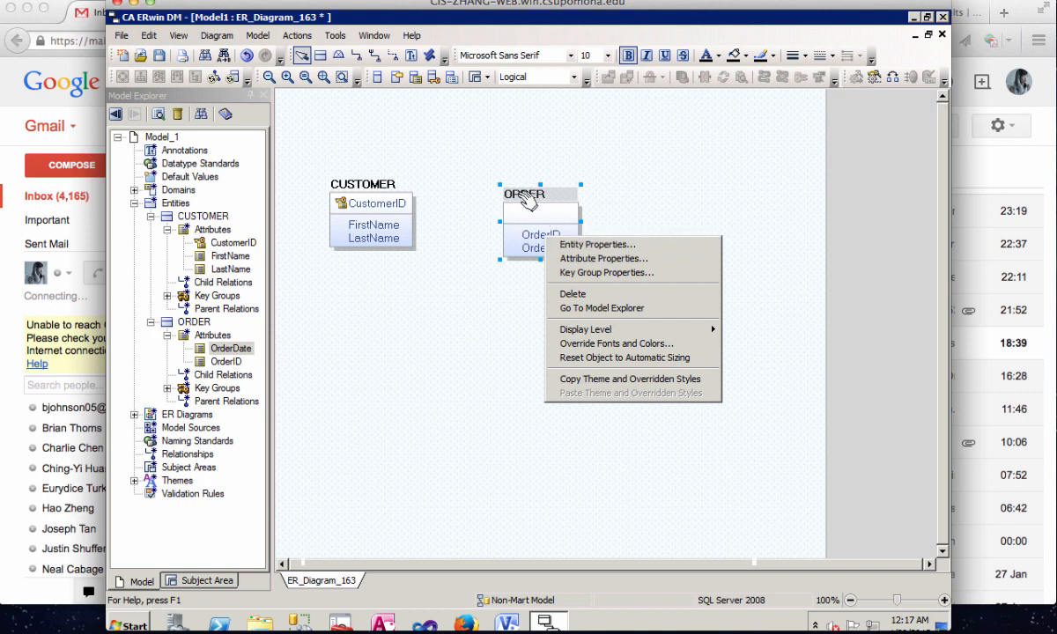
{"action": "left_click", "coordinate": [594, 261]}
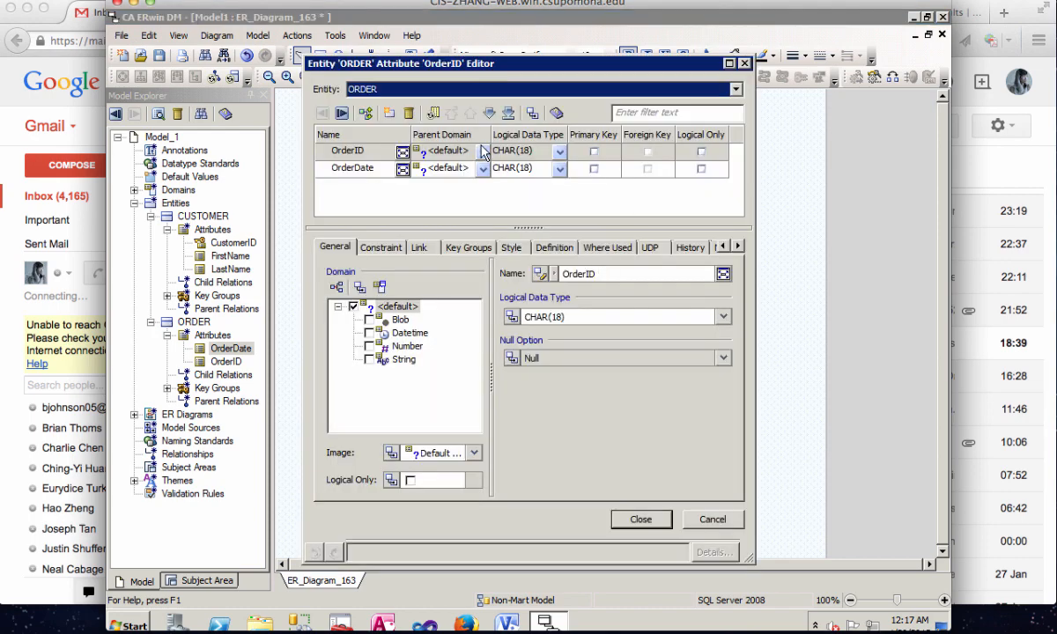
{"action": "left_click", "coordinate": [454, 151]}
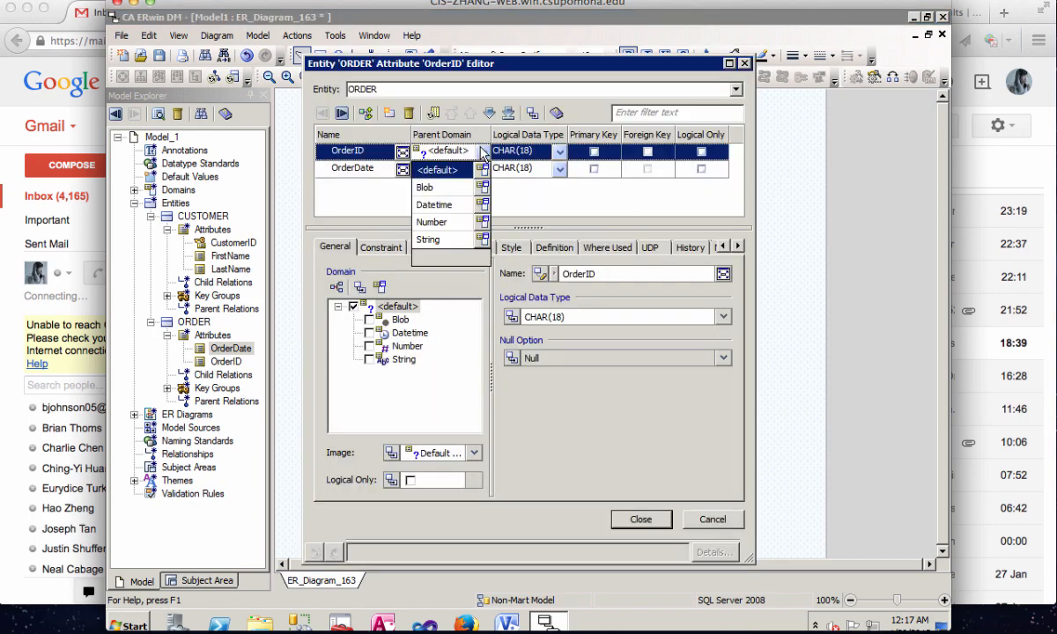
{"action": "left_click", "coordinate": [445, 231]}
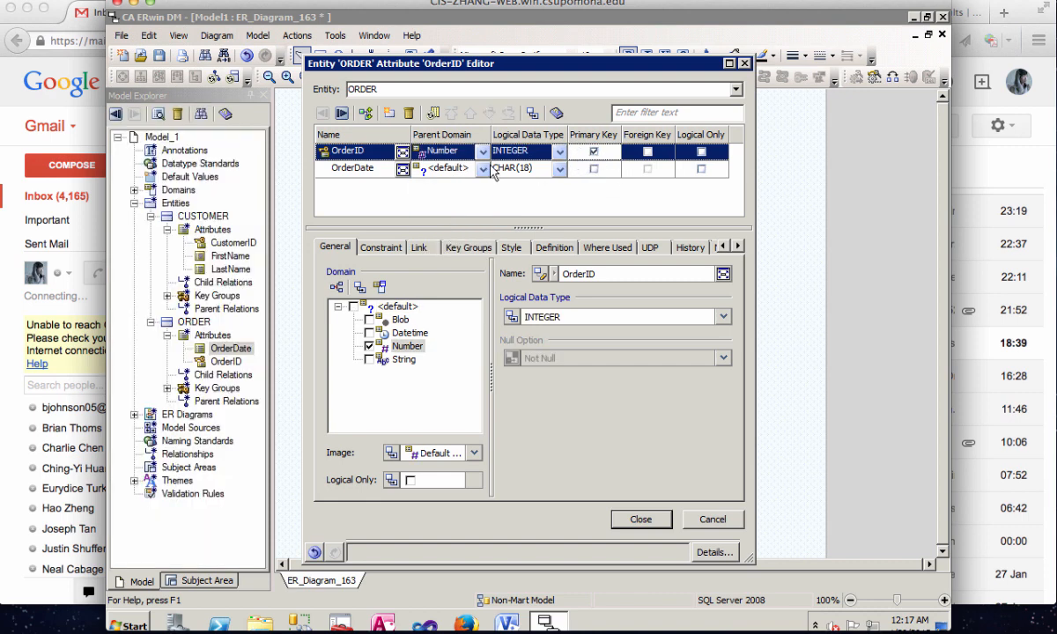
- Set the OrderDate attribute's parent domain to Datetime and close the attribute editor
{"action": "left_click", "coordinate": [462, 167]}
{"action": "left_click", "coordinate": [441, 223]}
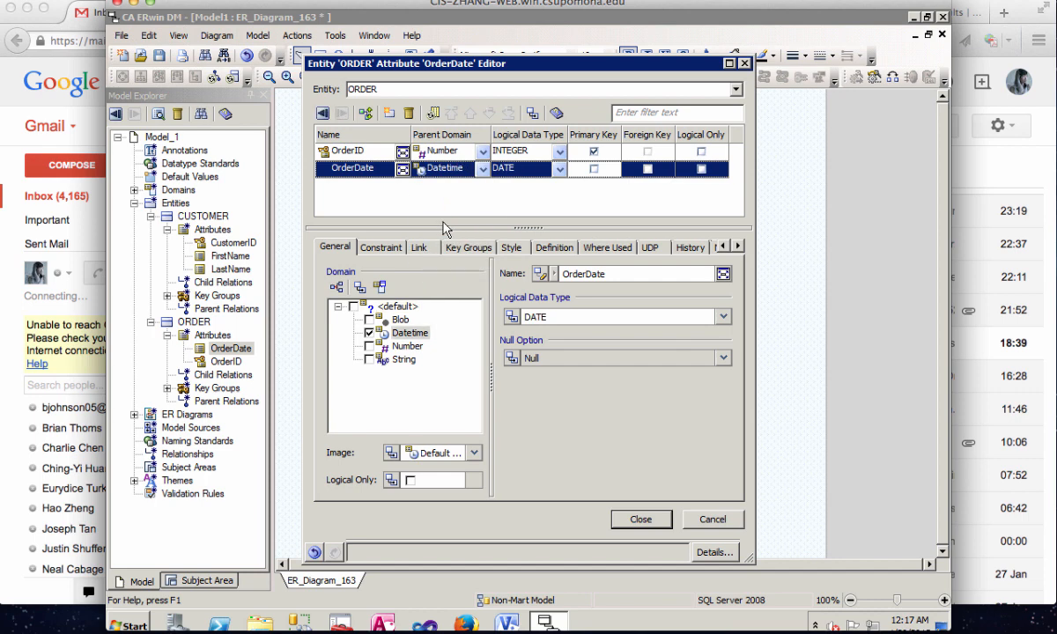
{"action": "left_click", "coordinate": [640, 518]}
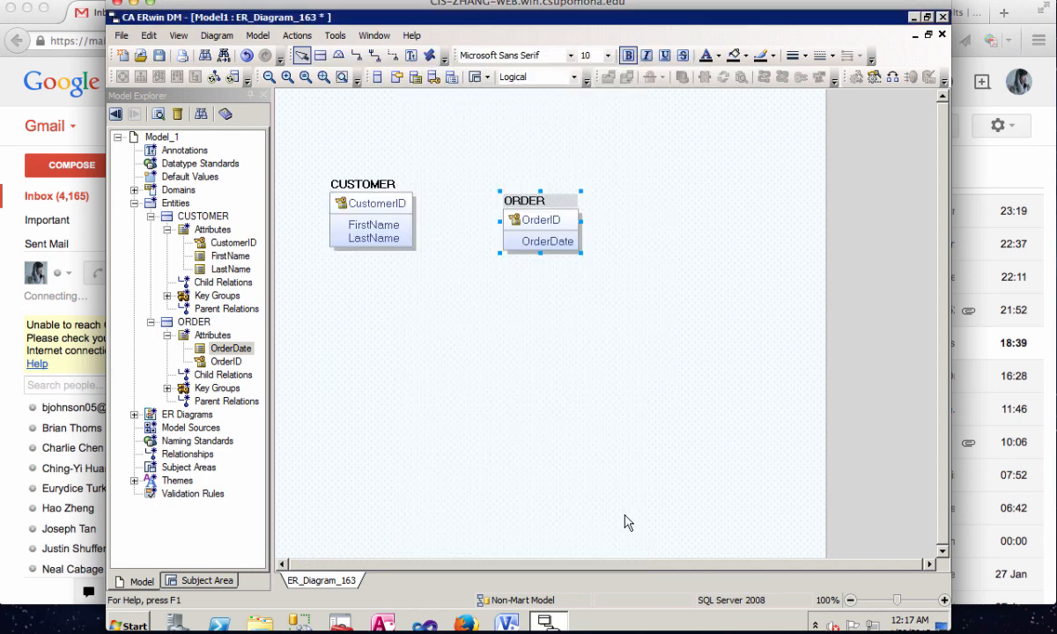
- Move the ORDER entity slightly up and farther away from the CUSTOMER entity
{"action": "left_click", "coordinate": [553, 330]}
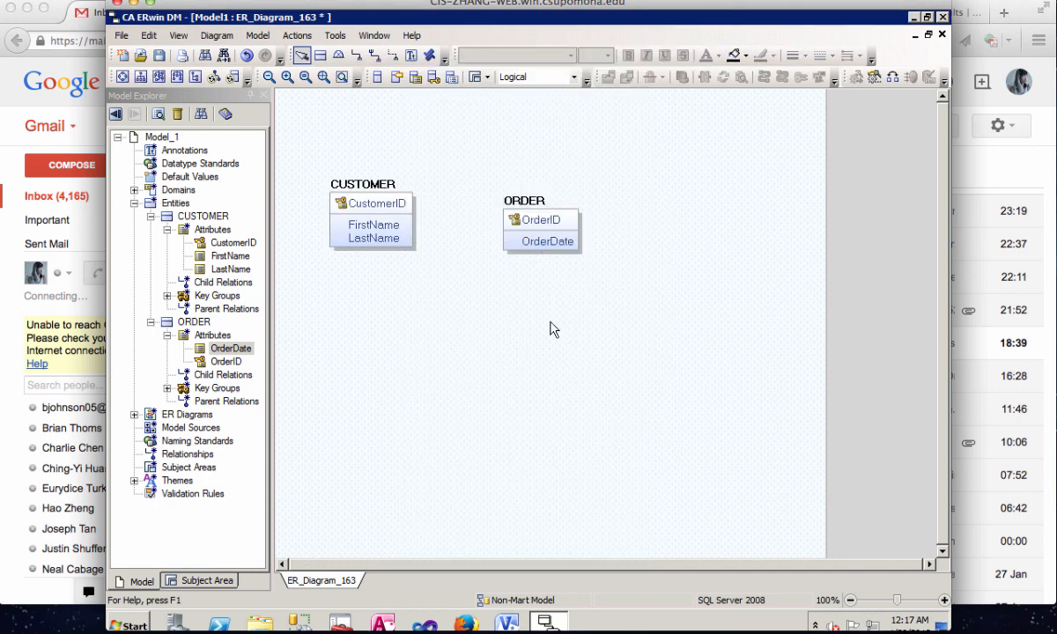
{"action": "left_click", "coordinate": [536, 203]}
{"action": "left_click_drag", "start_coordinate": [544, 202], "coordinate": [568, 188]}
{"action": "left_click", "coordinate": [450, 262]}
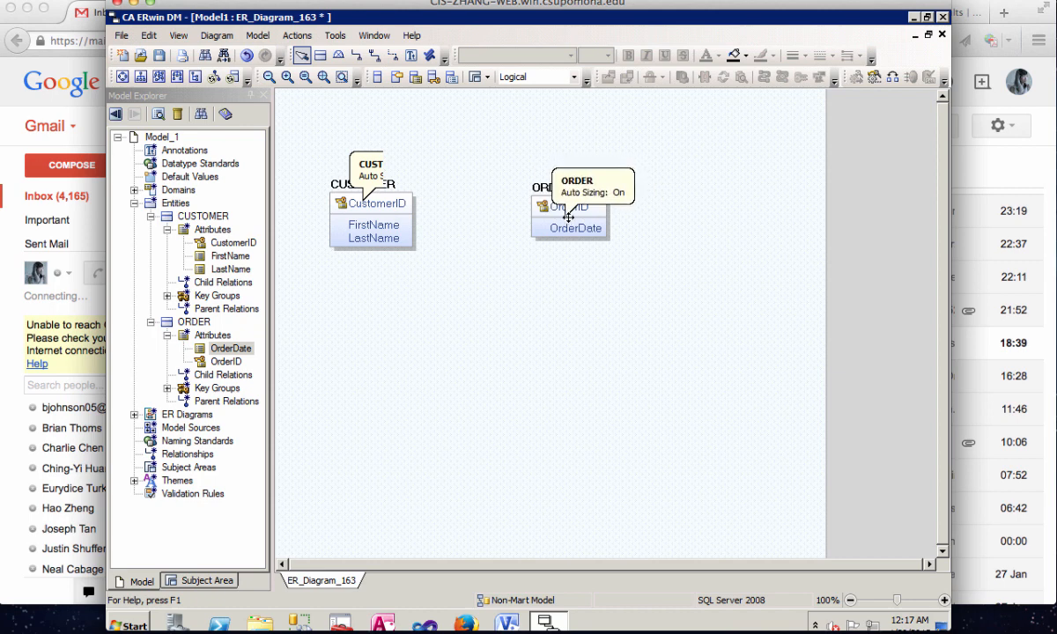
- Try an identifying relationship from CUSTOMER to ORDER and undo it
{"action": "left_click", "coordinate": [356, 55]}
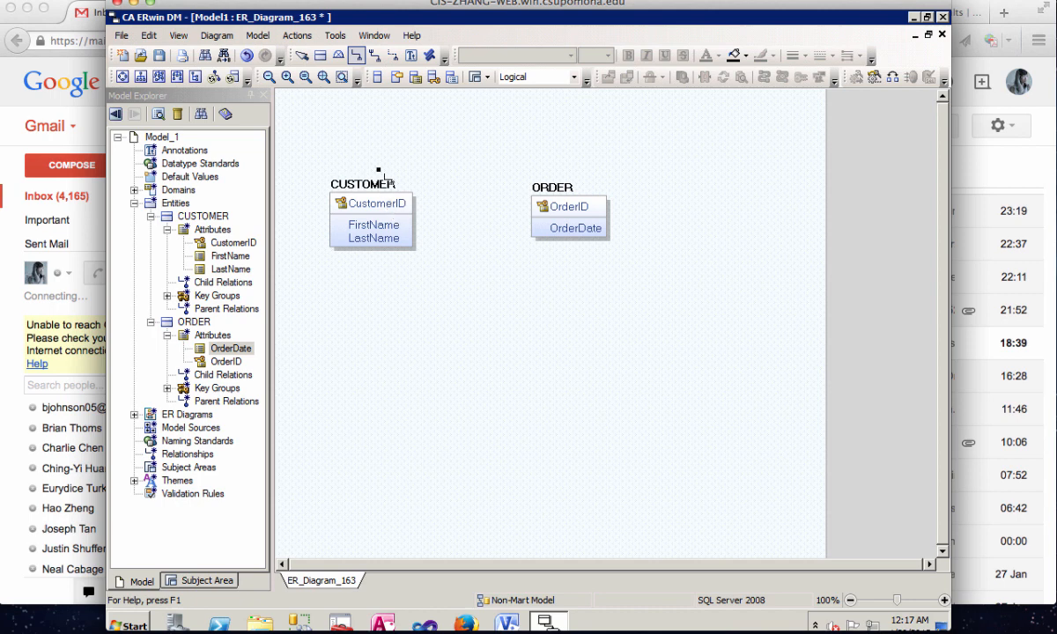
{"action": "left_click", "coordinate": [375, 214]}
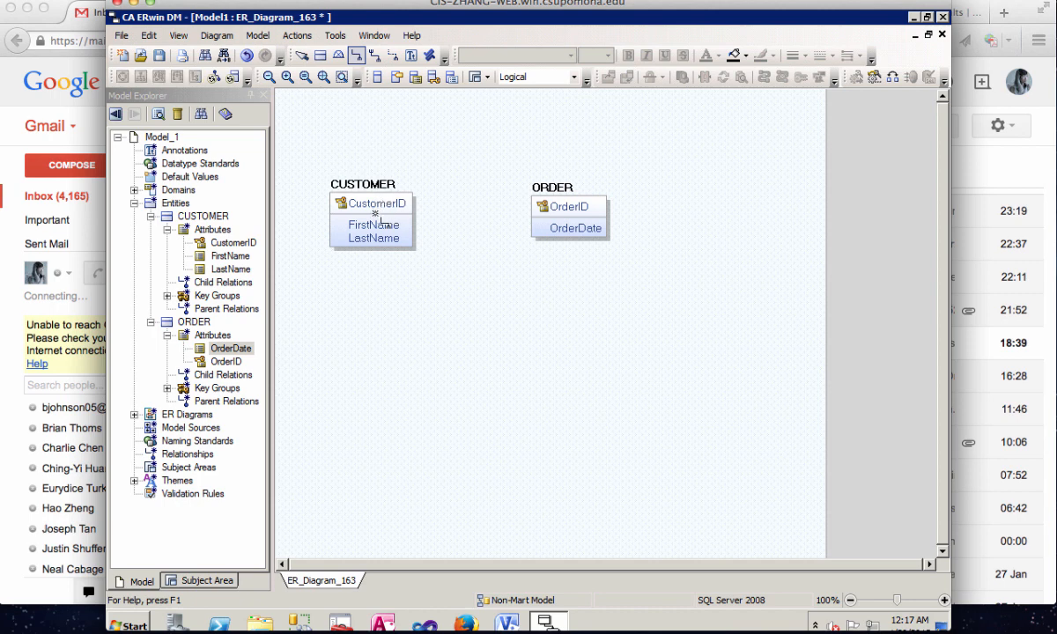
{"action": "left_click", "coordinate": [571, 226]}
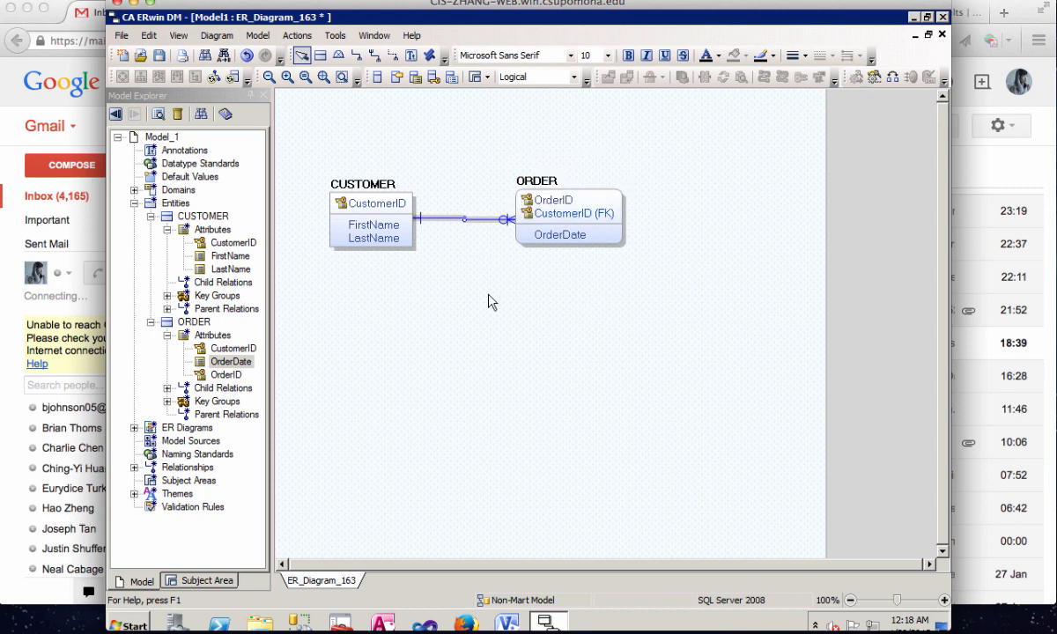
{"action": "left_click", "coordinate": [246, 55]}
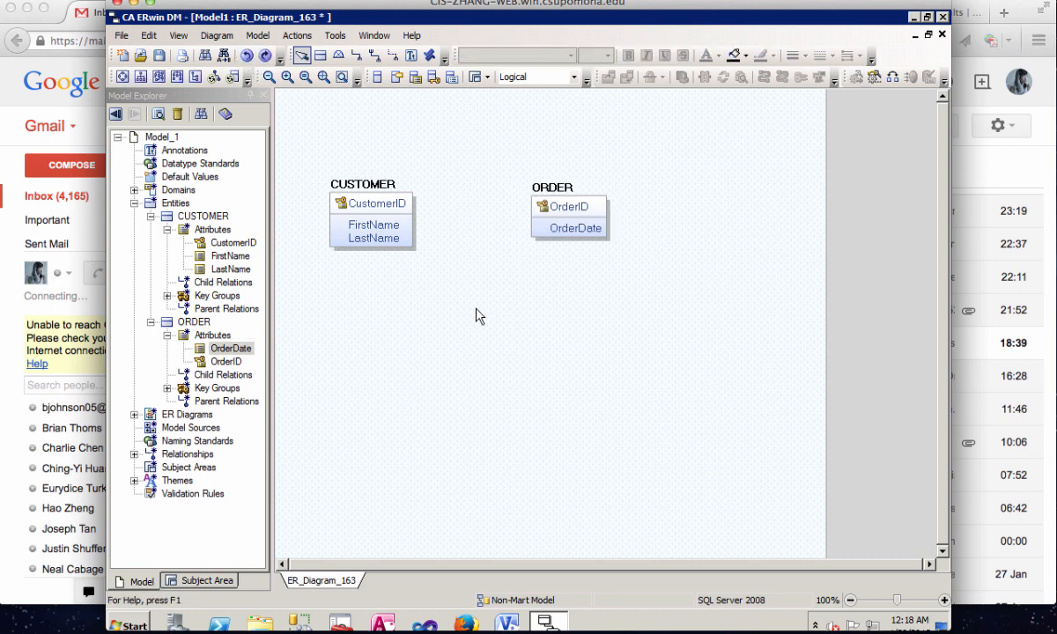
- Create a non-identifying relationship from the CUSTOMER entity to the ORDER entity
{"action": "left_click", "coordinate": [392, 54]}
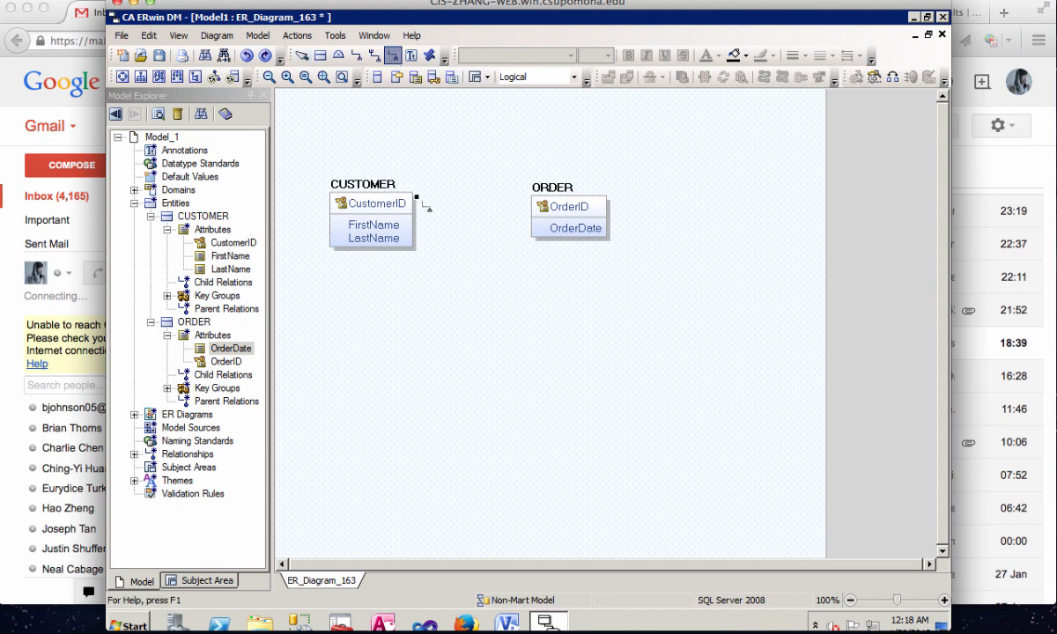
{"action": "left_click", "coordinate": [385, 226]}
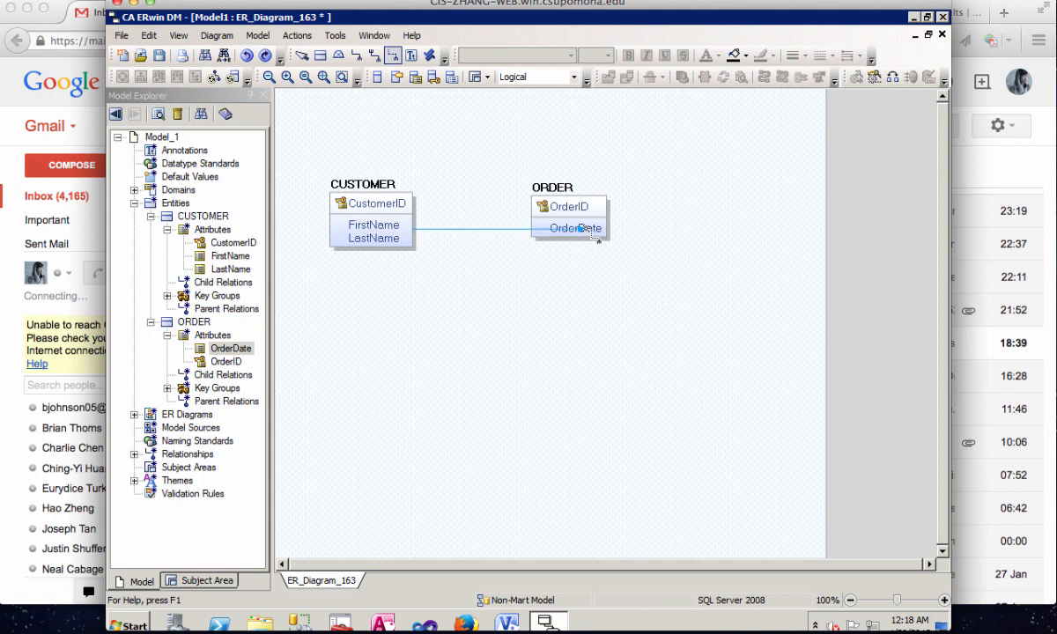
{"action": "left_click", "coordinate": [548, 226]}
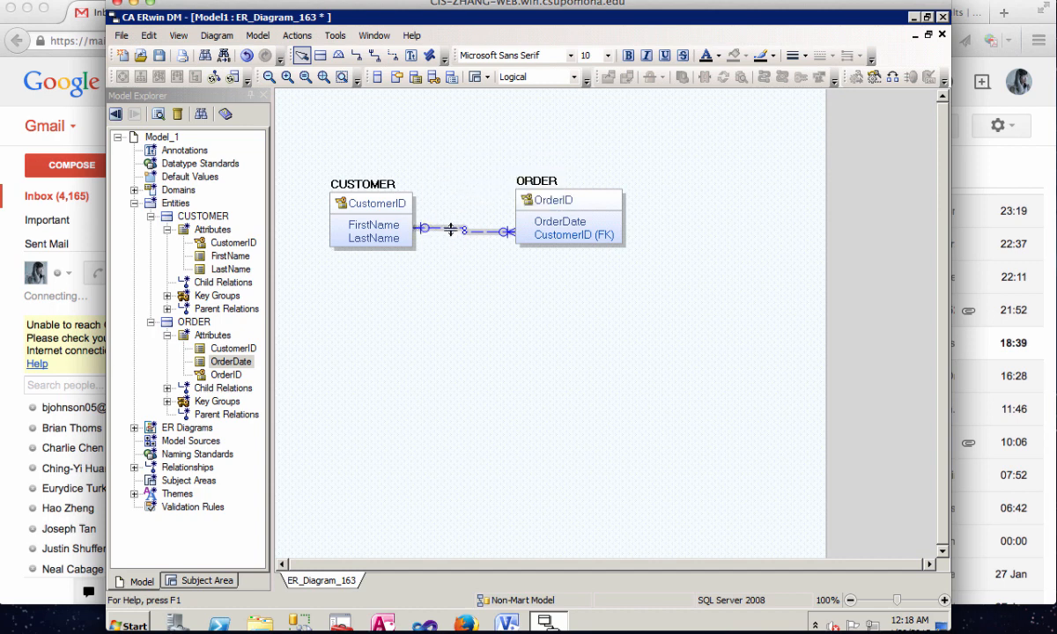
- Open the CUSTOMER–ORDER relationship's properties and set its null option to Nulls Not Allowed
{"action": "right_click", "coordinate": [450, 228]}
{"action": "left_click", "coordinate": [479, 234]}
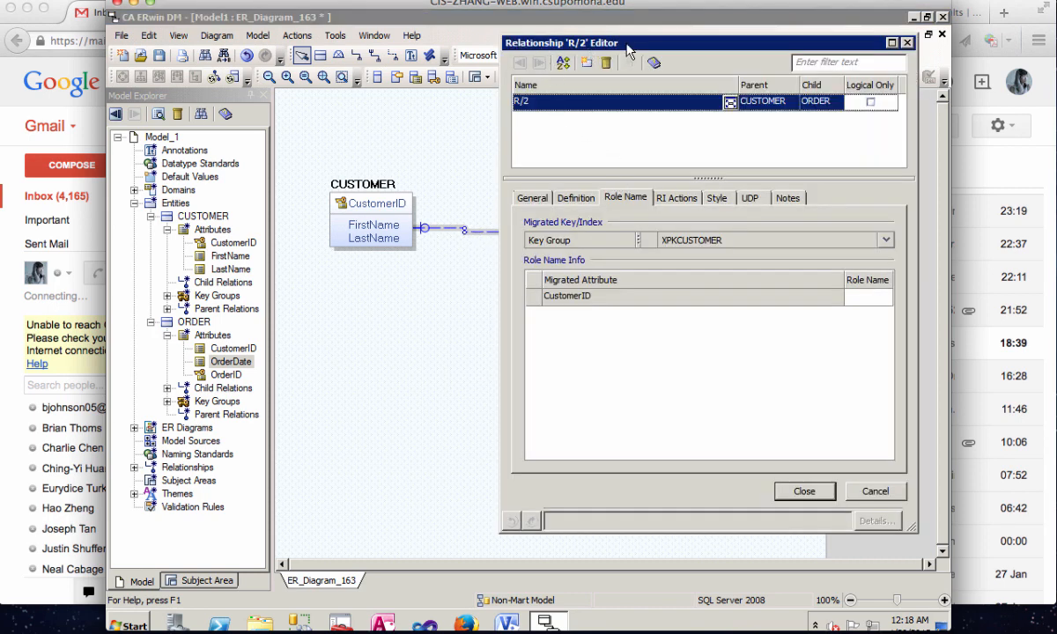
{"action": "left_click_drag", "start_coordinate": [625, 47], "coordinate": [672, 66]}
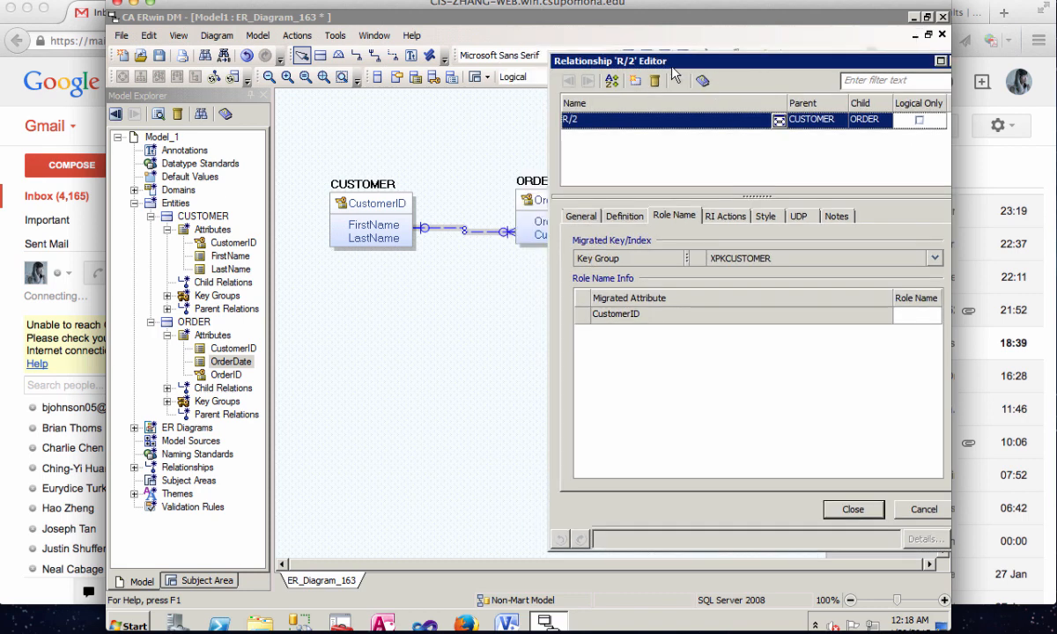
{"action": "left_click", "coordinate": [588, 218]}
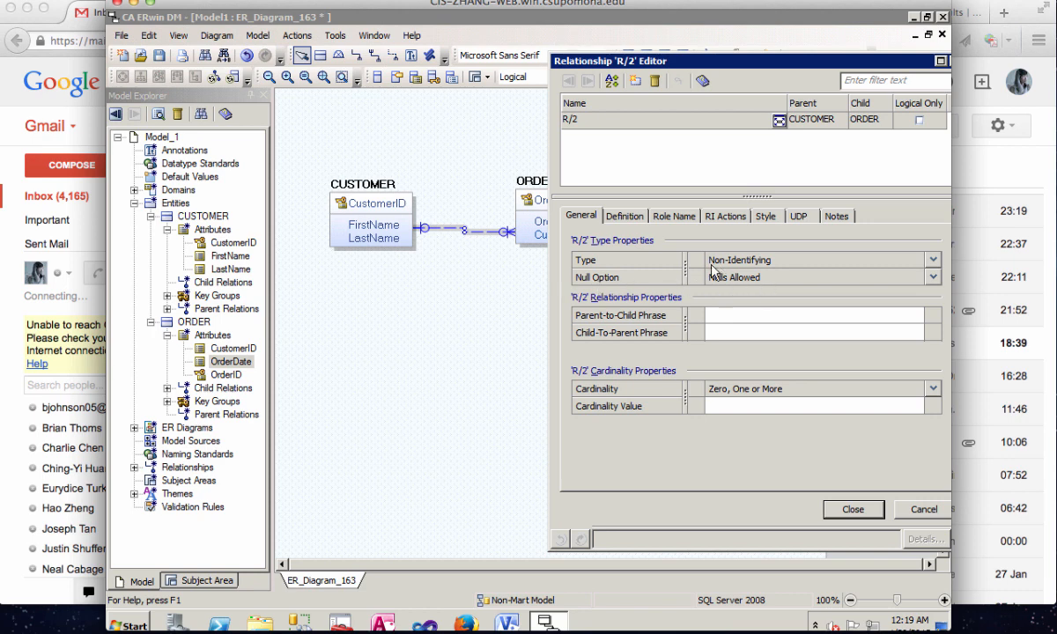
{"action": "left_click", "coordinate": [933, 278]}
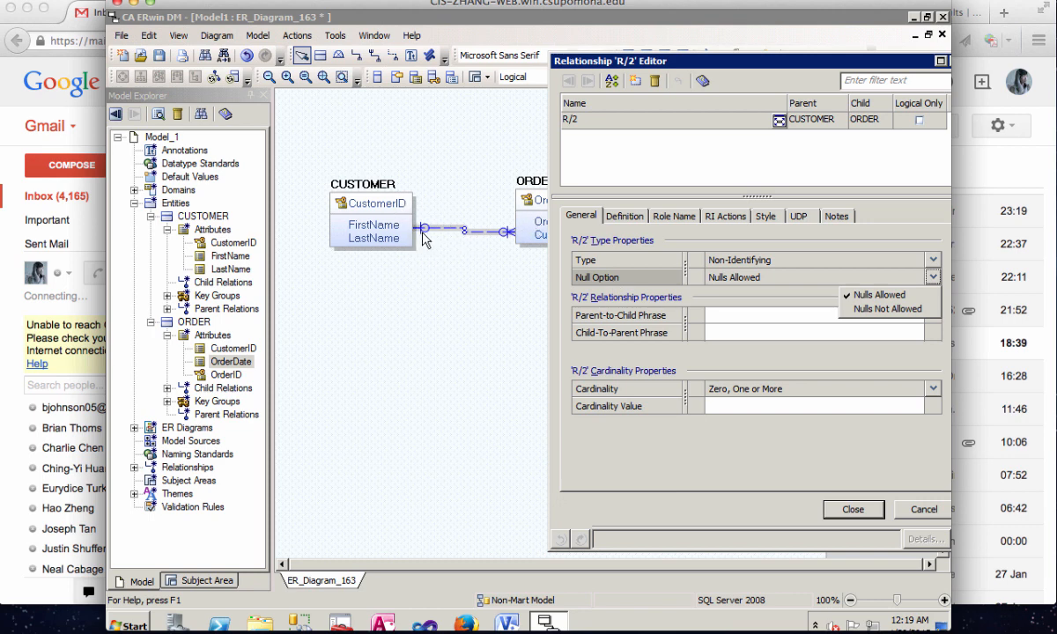
{"action": "left_click", "coordinate": [902, 309]}
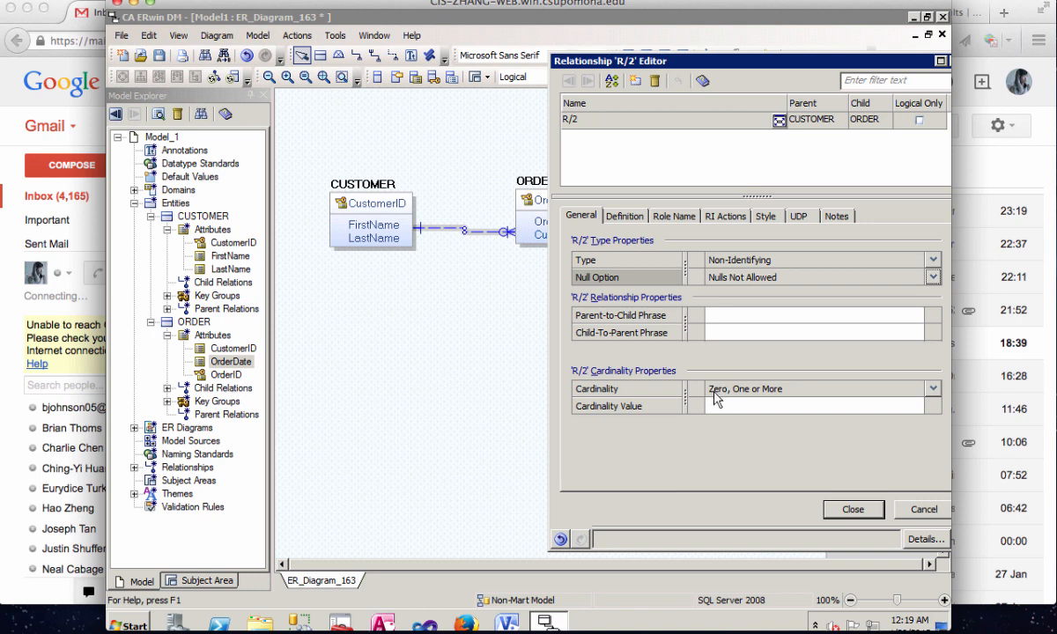
- Set the CUSTOMER–ORDER relationship's cardinality to One or More (P) and close its editor
{"action": "left_click", "coordinate": [933, 389]}
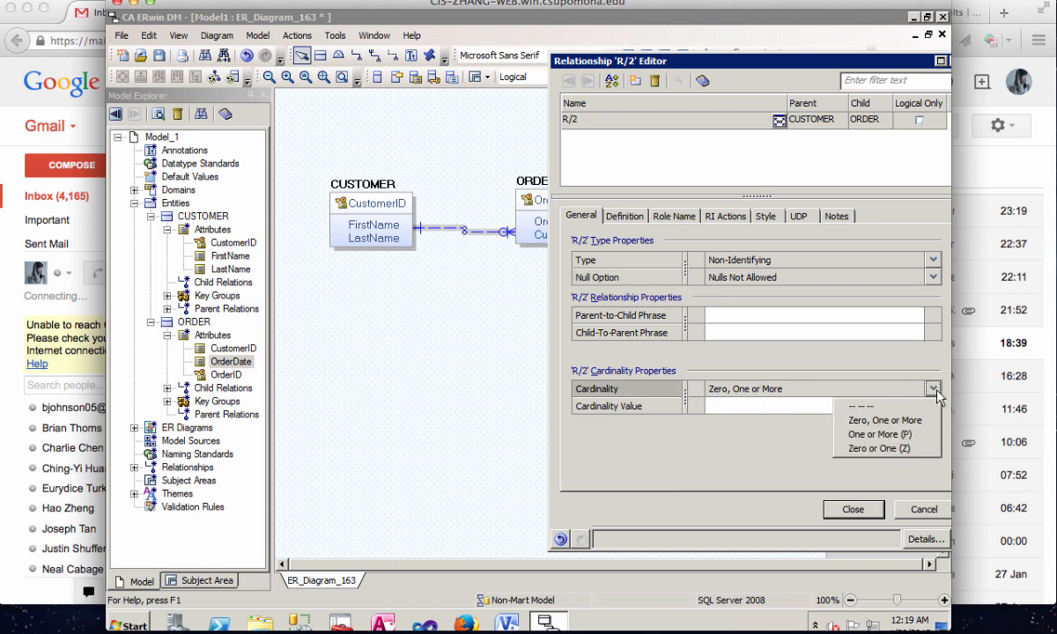
{"action": "left_click", "coordinate": [942, 434]}
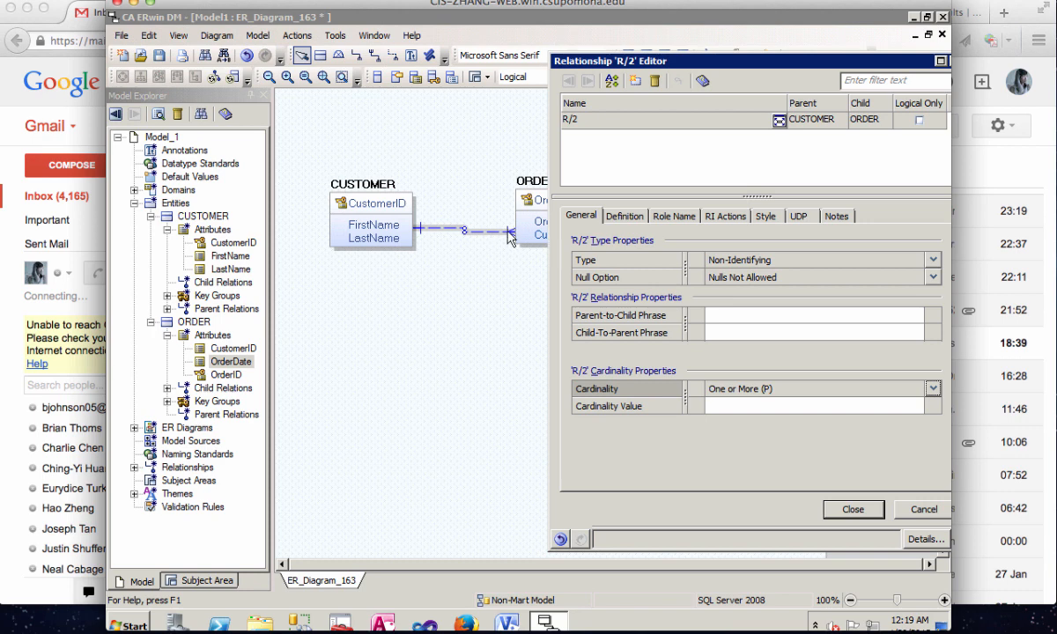
{"action": "left_click", "coordinate": [852, 510]}
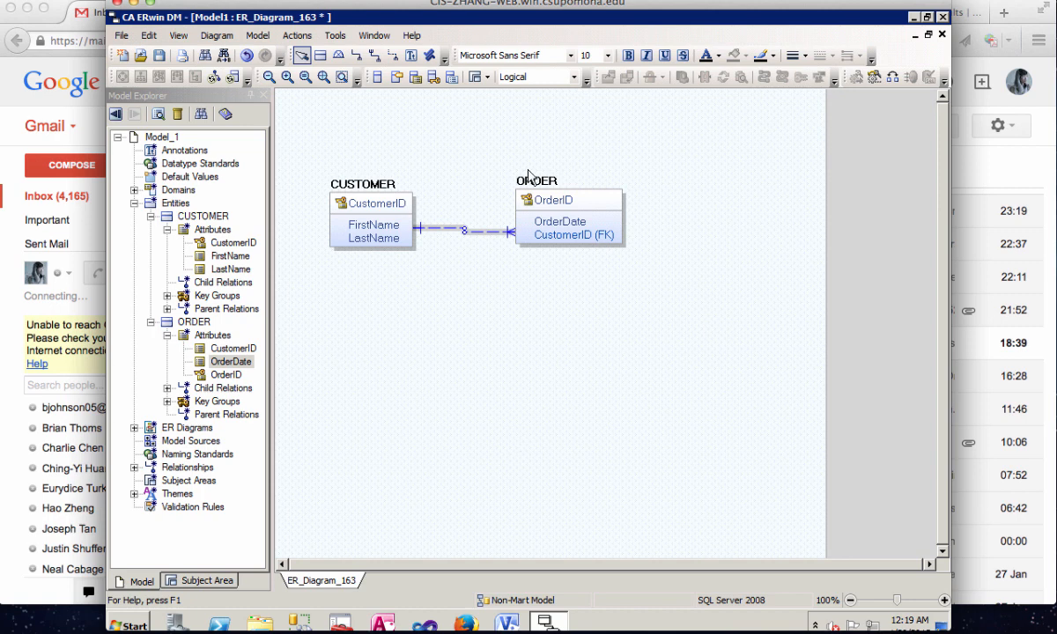
- Move the ORDER entity a little closer to the CUSTOMER entity
{"action": "left_click", "coordinate": [565, 195]}
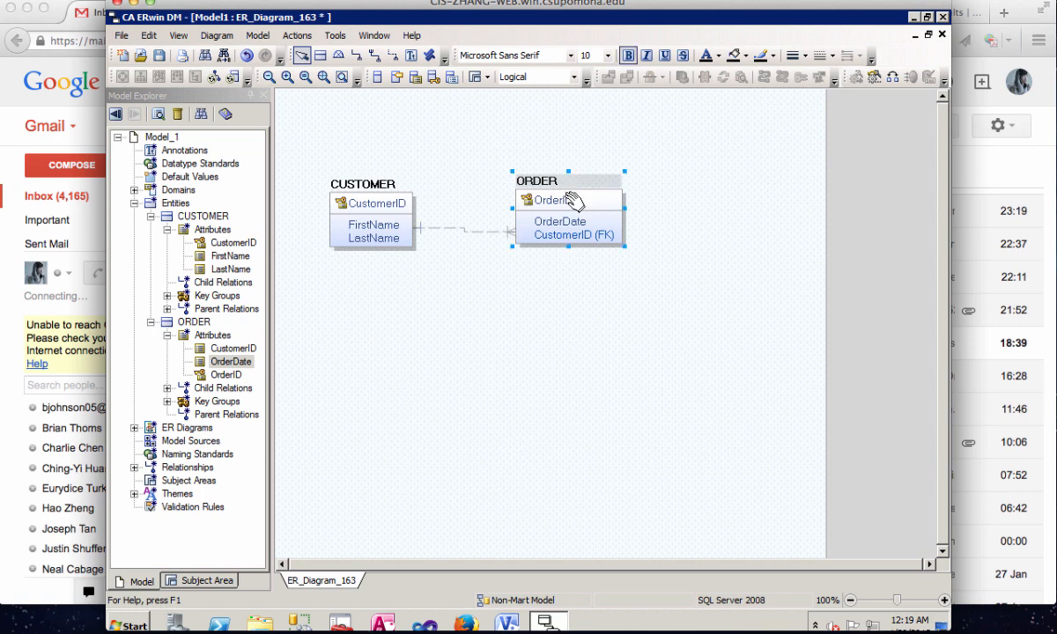
{"action": "left_click_drag", "start_coordinate": [556, 183], "coordinate": [521, 181]}
{"action": "left_click", "coordinate": [617, 289]}
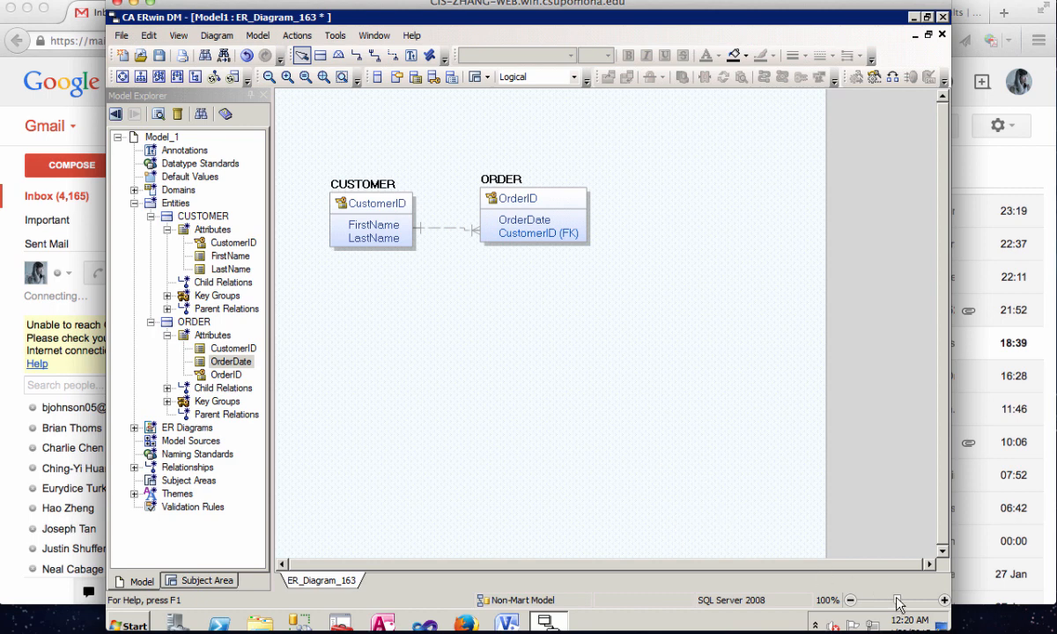
- Add an independent entity named PRODUCT to the diagram, below and to the right of ORDER
{"action": "mouse_move", "coordinate": [898, 601]}
{"action": "left_mouse_down"}
{"action": "mouse_move", "coordinate": [881, 605]}
{"action": "mouse_move", "coordinate": [898, 602]}
{"action": "left_mouse_up"}
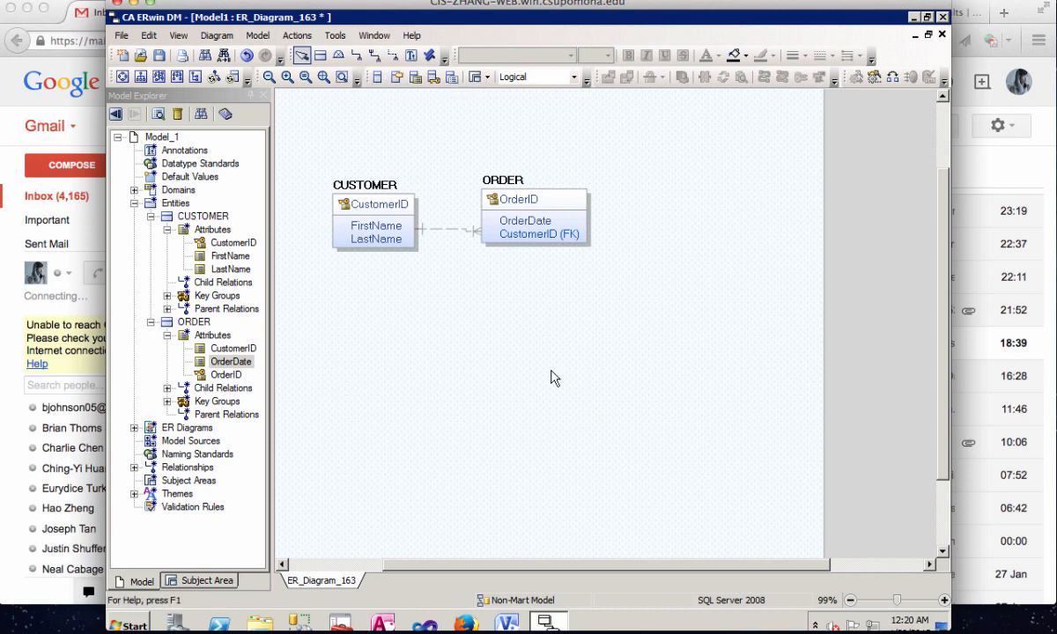
{"action": "left_click", "coordinate": [319, 55]}
{"action": "left_click", "coordinate": [671, 280]}
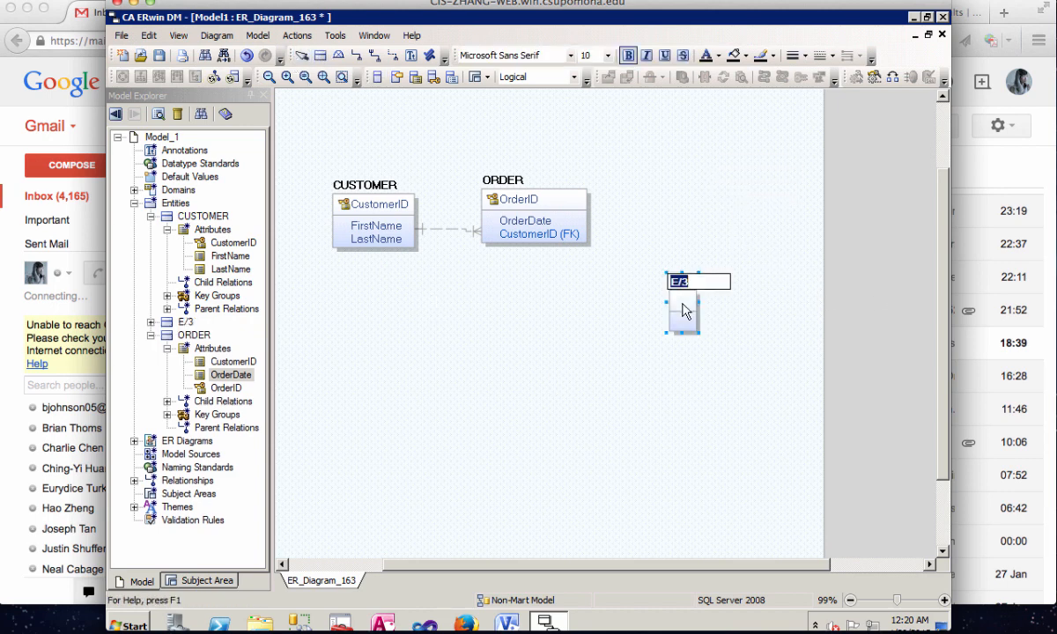
{"action": "type", "text": "PRODUCT"}
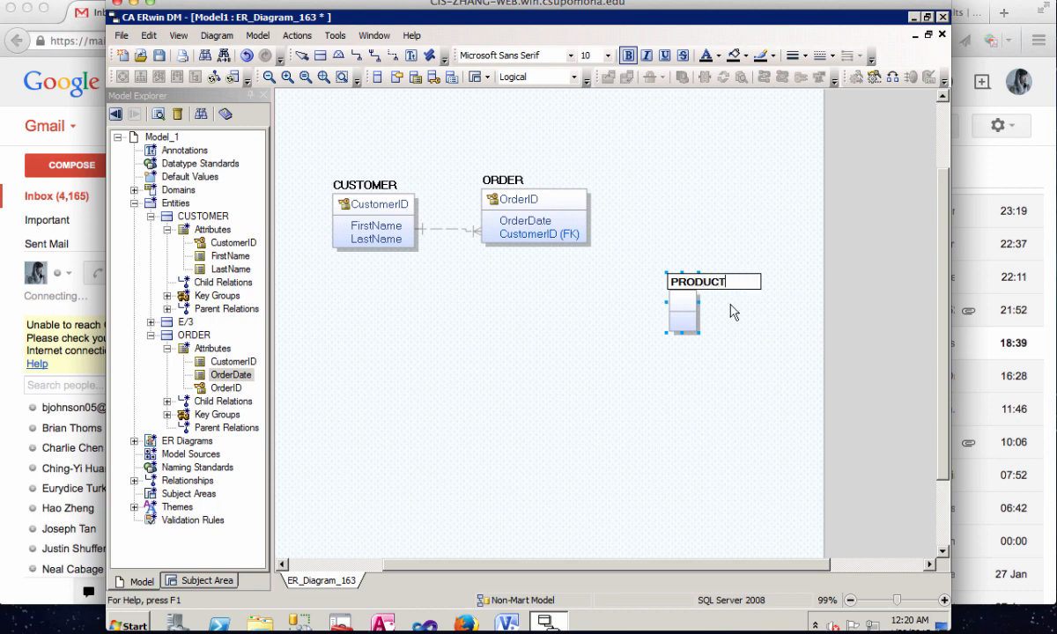
{"action": "key", "text": "Return"}
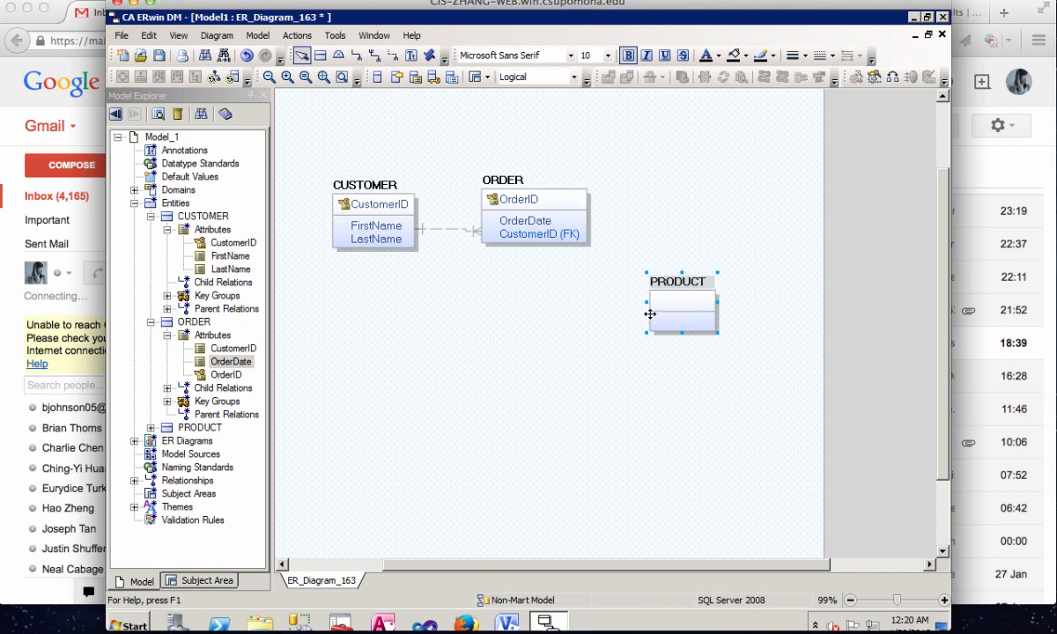
{"action": "left_click", "coordinate": [588, 365]}
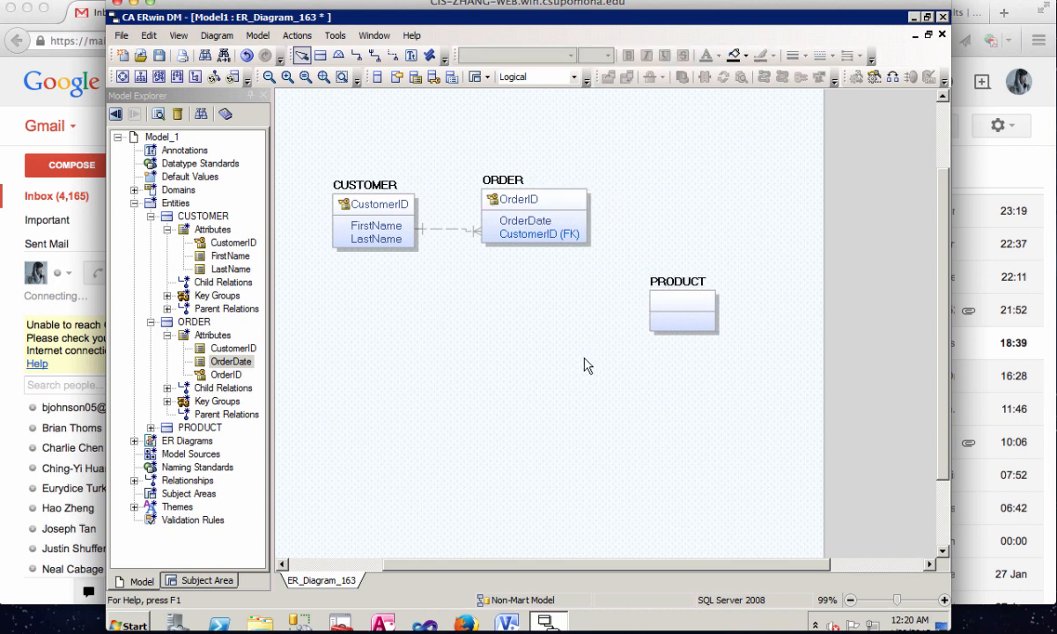
- Add an attribute named ProductID to the PRODUCT entity in the model tree
{"action": "left_click", "coordinate": [151, 427]}
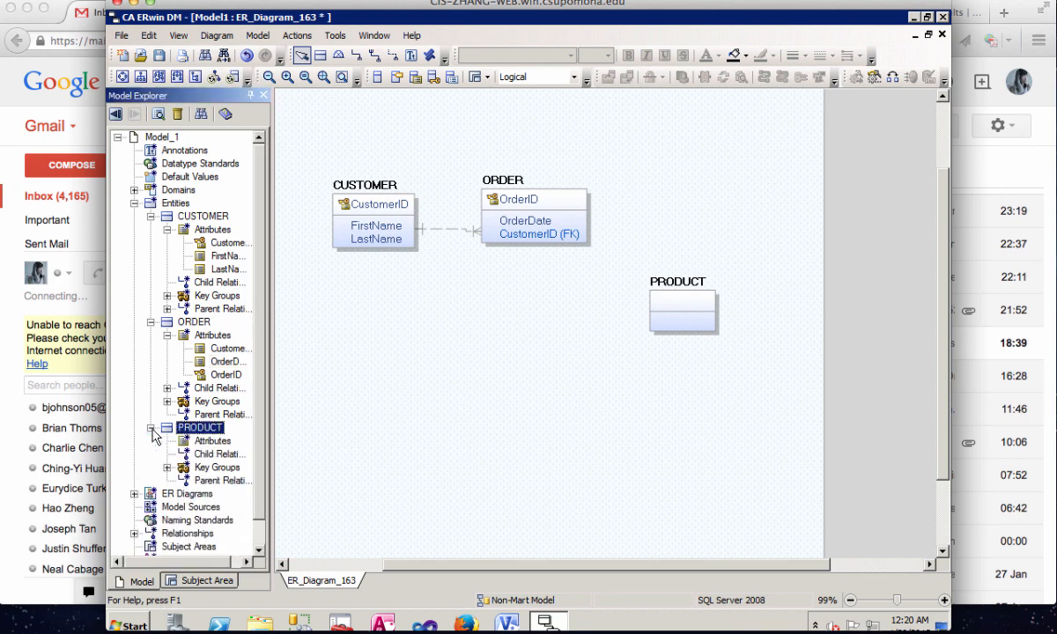
{"action": "left_click", "coordinate": [208, 441]}
{"action": "right_click", "coordinate": [207, 442]}
{"action": "left_click", "coordinate": [239, 446]}
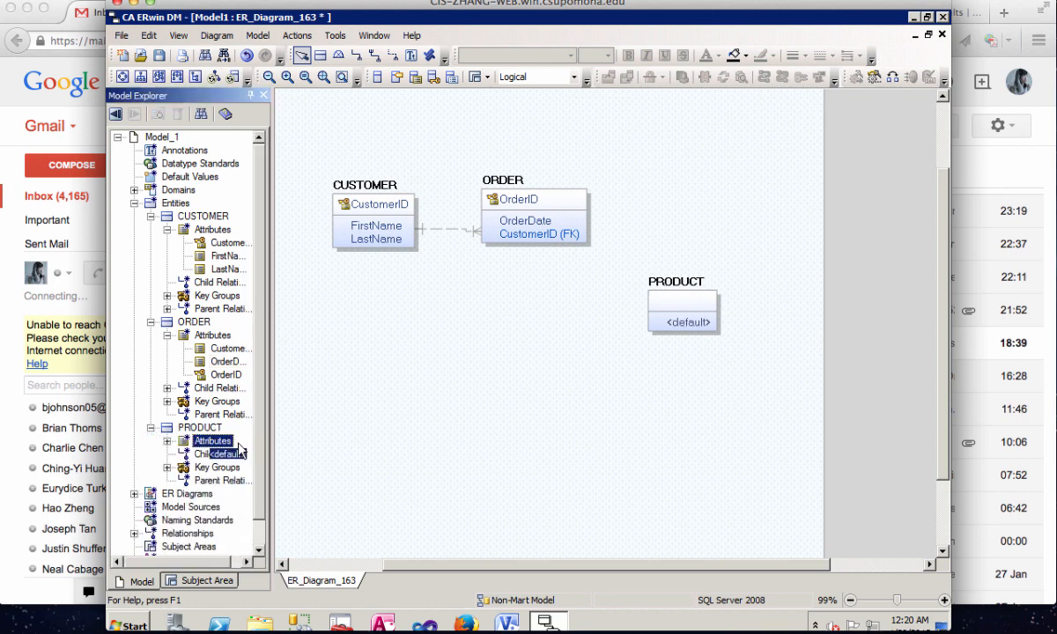
{"action": "type", "text": "ProductID"}
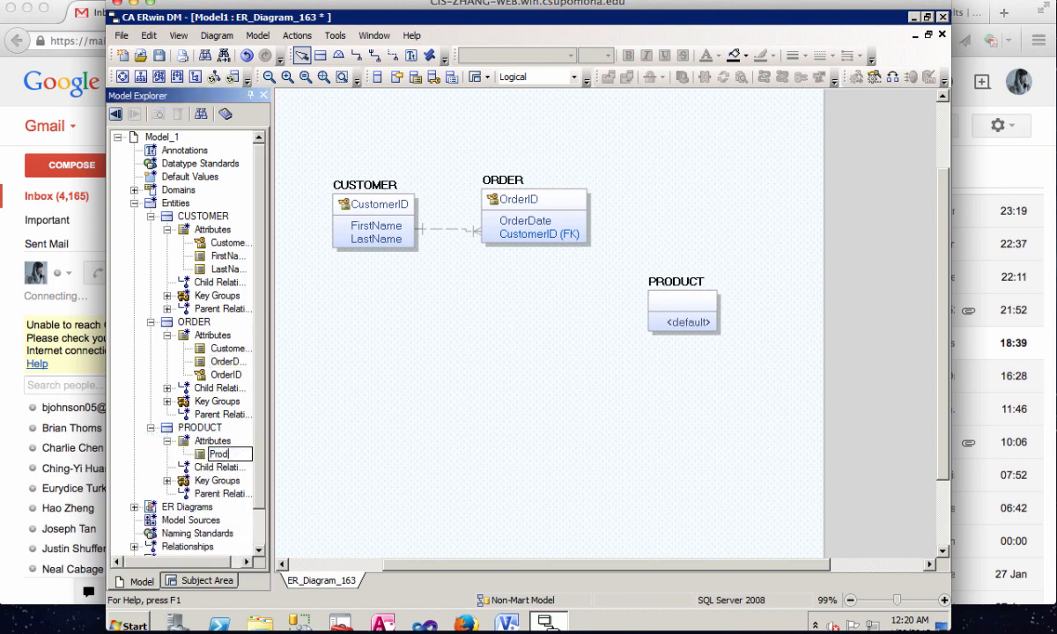
{"action": "left_click", "coordinate": [346, 447]}
- Add an attribute named Price to the PRODUCT entity in the model tree
{"action": "left_click", "coordinate": [210, 442]}
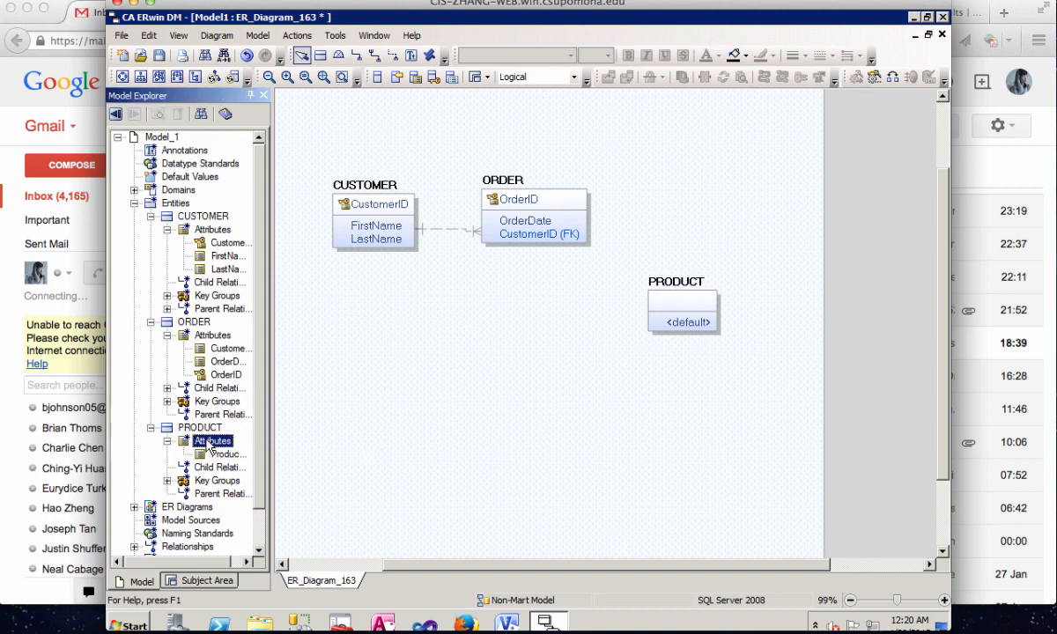
{"action": "right_click", "coordinate": [210, 443]}
{"action": "left_click", "coordinate": [232, 447]}
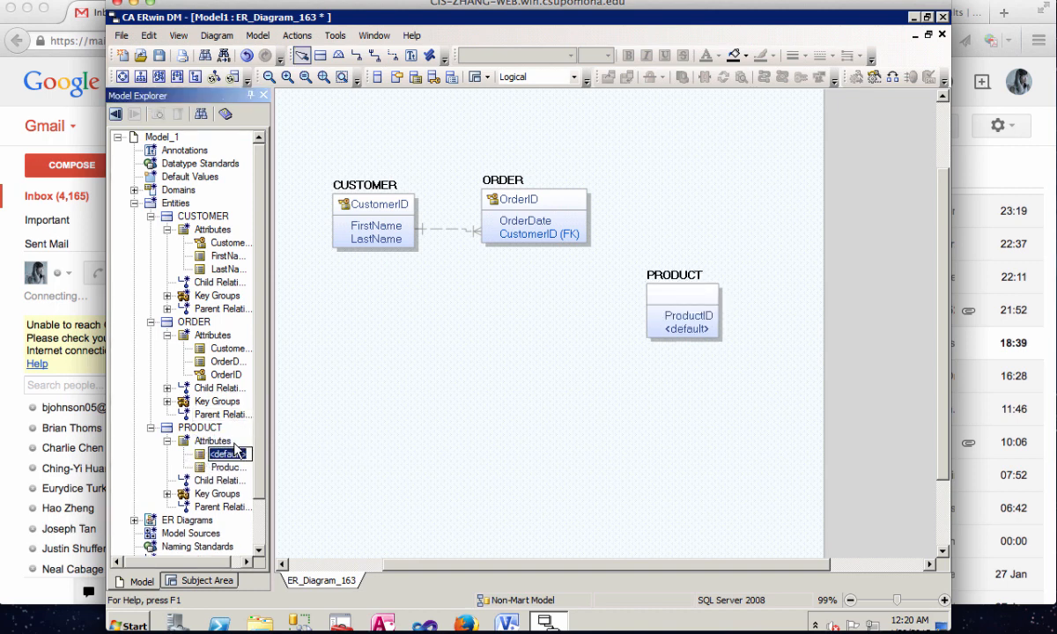
{"action": "type", "text": "pri"}
{"action": "key", "text": "Return"}
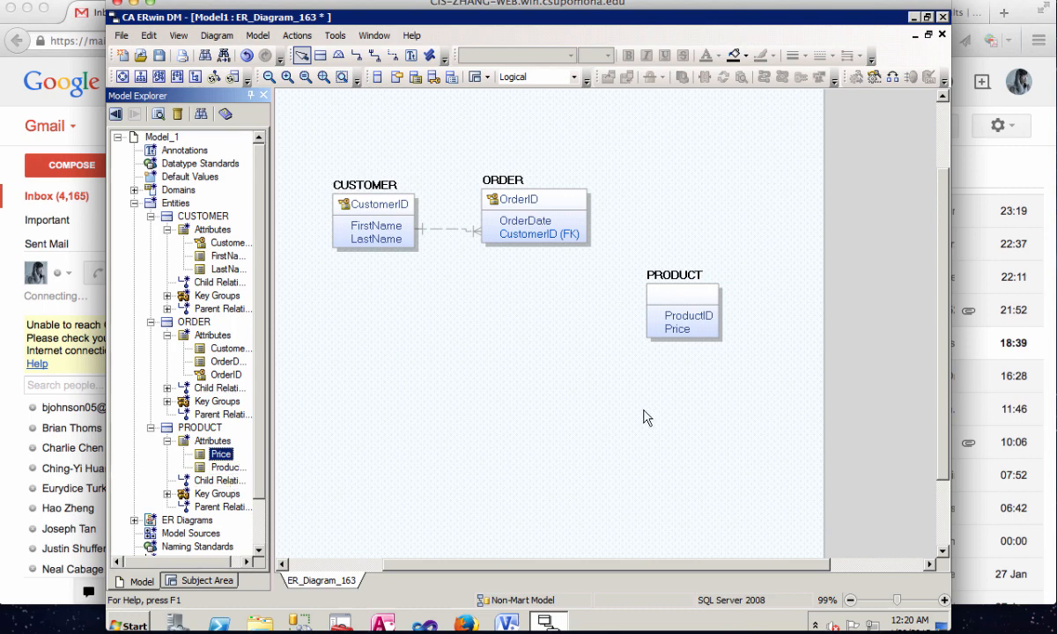
- In PRODUCT's attribute properties, make ProductID the primary key and set its parent domain to Number
{"action": "left_click", "coordinate": [684, 315]}
{"action": "right_click", "coordinate": [683, 315]}
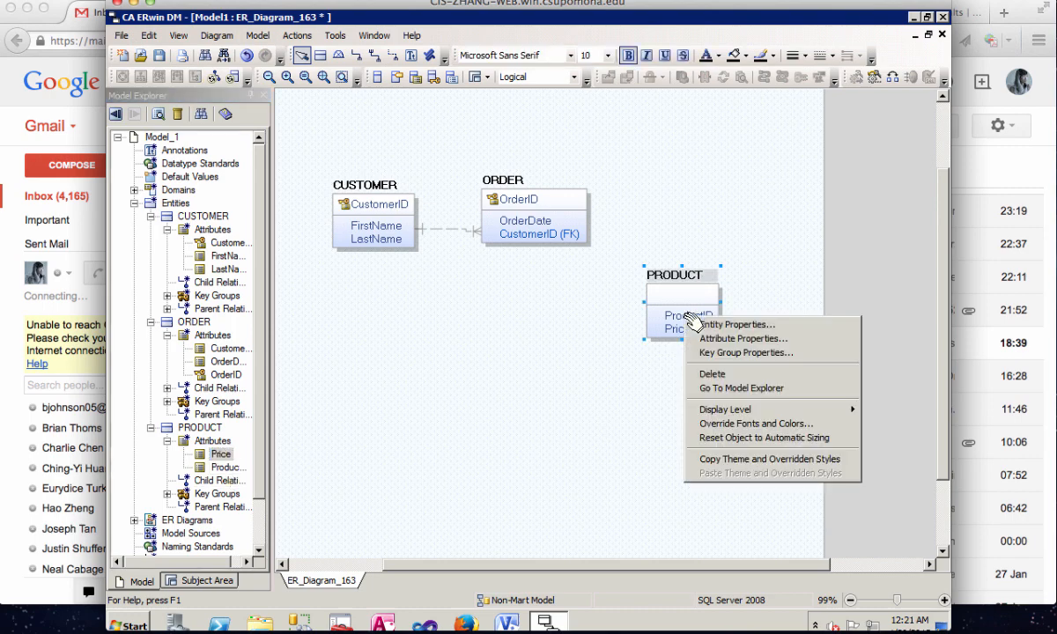
{"action": "left_click", "coordinate": [718, 339]}
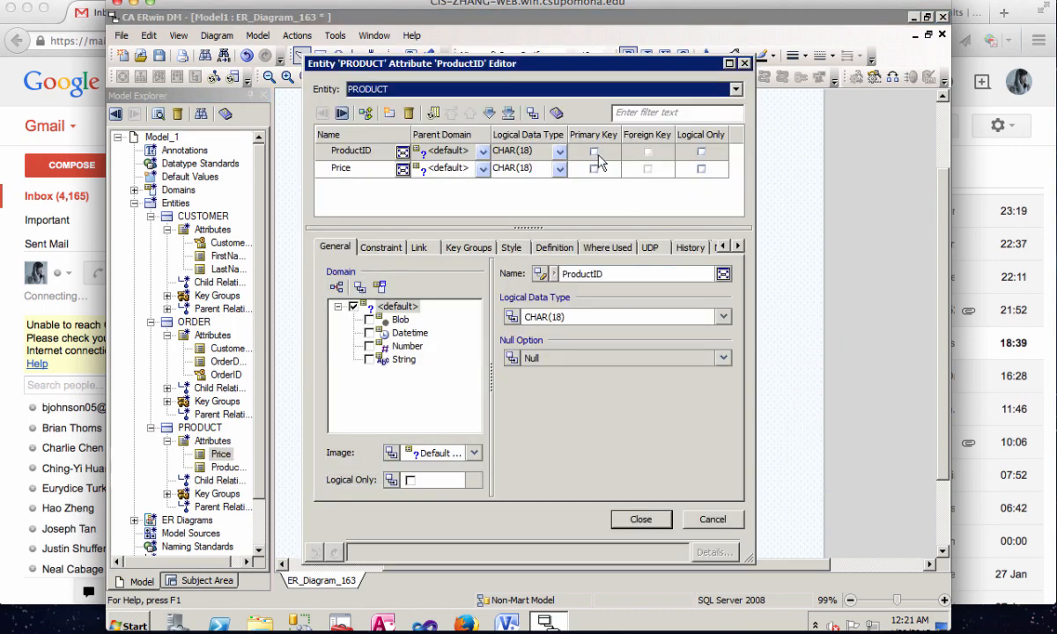
{"action": "left_click", "coordinate": [483, 152]}
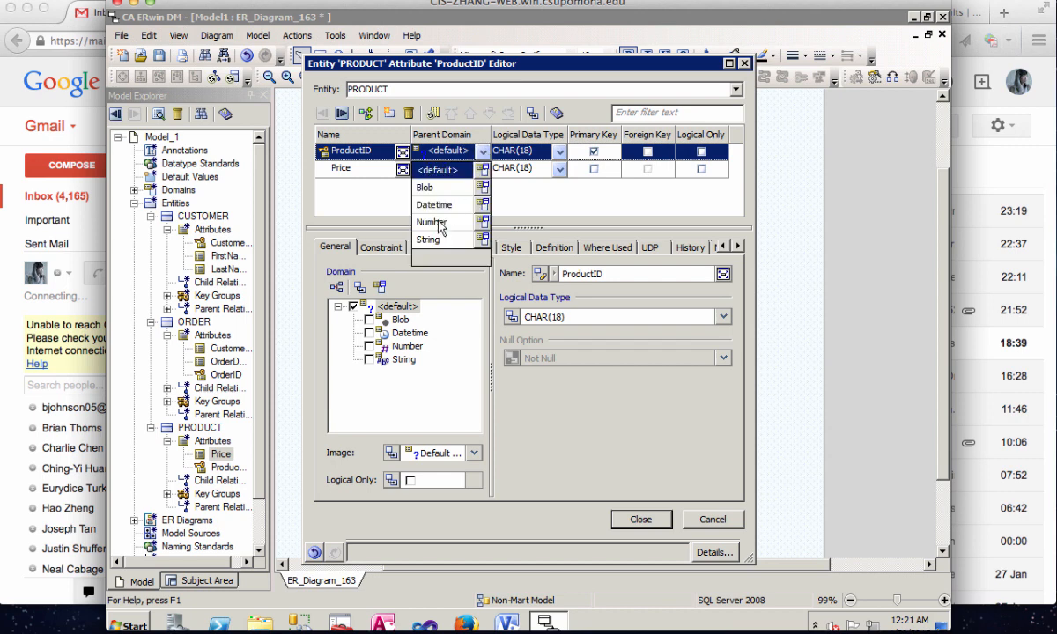
{"action": "left_click", "coordinate": [414, 219]}
- Set the Price attribute's parent domain to Number and its logical data type to DECIMAL(2), and close the attribute editor
{"action": "left_click", "coordinate": [482, 169]}
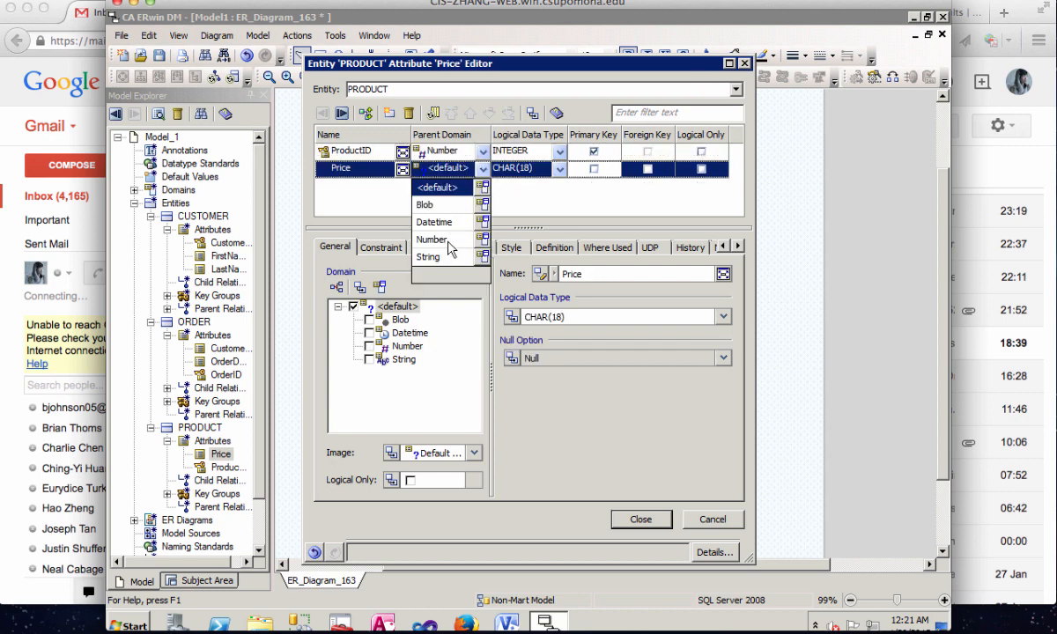
{"action": "left_click", "coordinate": [447, 241]}
{"action": "left_click", "coordinate": [559, 169]}
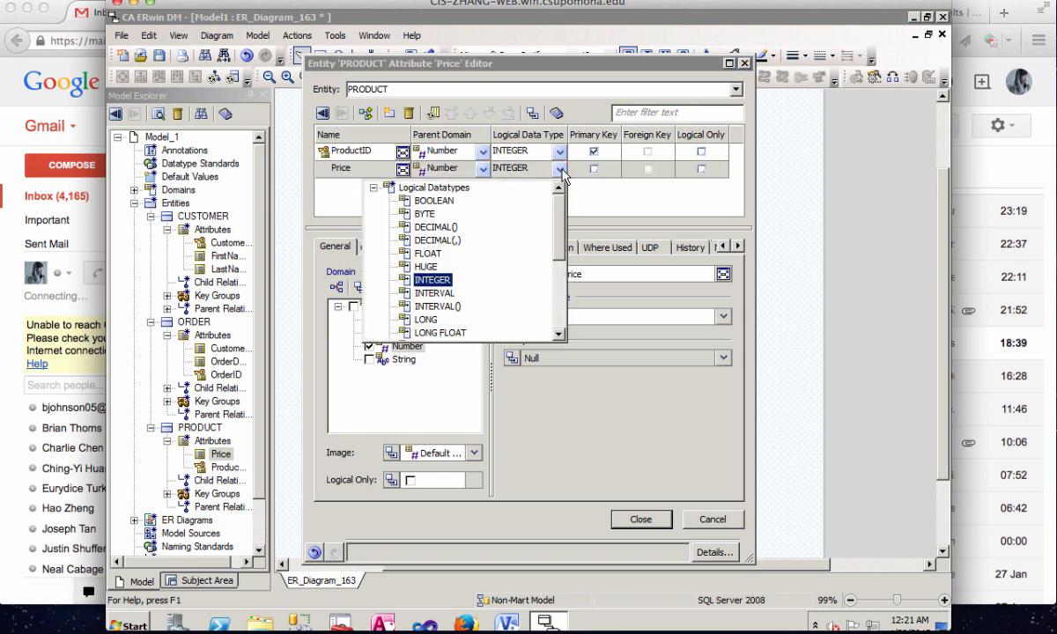
{"action": "left_click", "coordinate": [437, 228]}
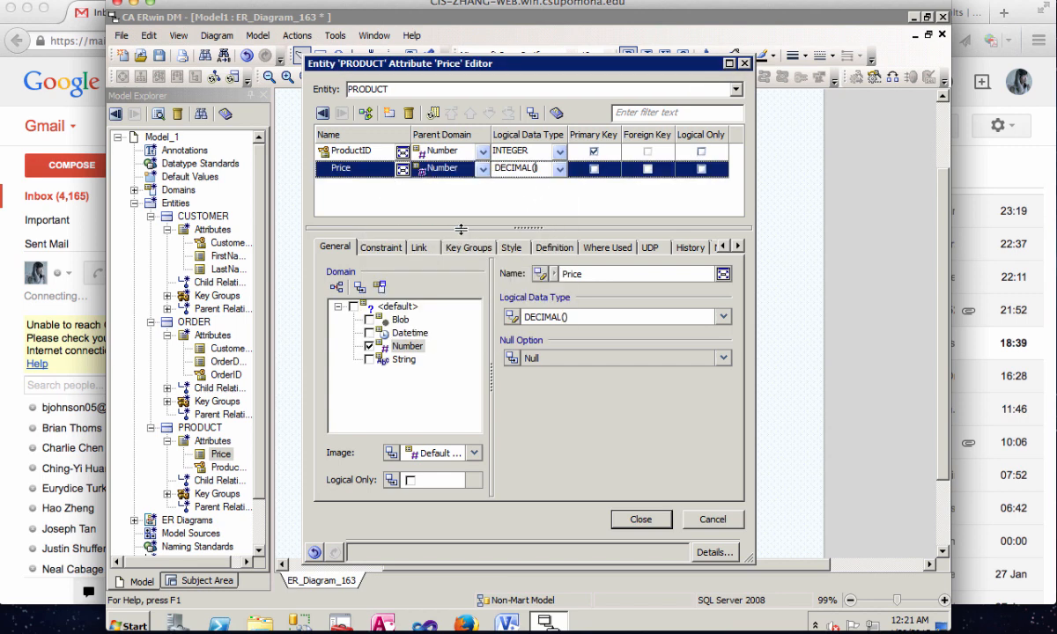
{"action": "type", "text": "2"}
{"action": "left_click", "coordinate": [625, 518]}
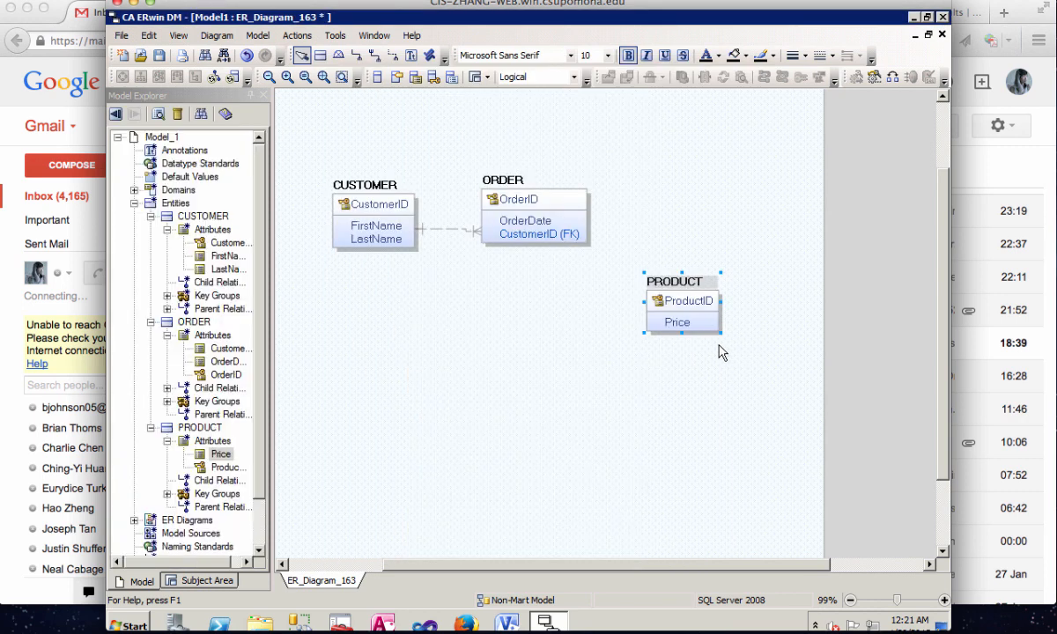
- Add an independent entity named ORDERLINE above PRODUCT and to the right of ORDER
{"action": "left_click", "coordinate": [494, 344]}
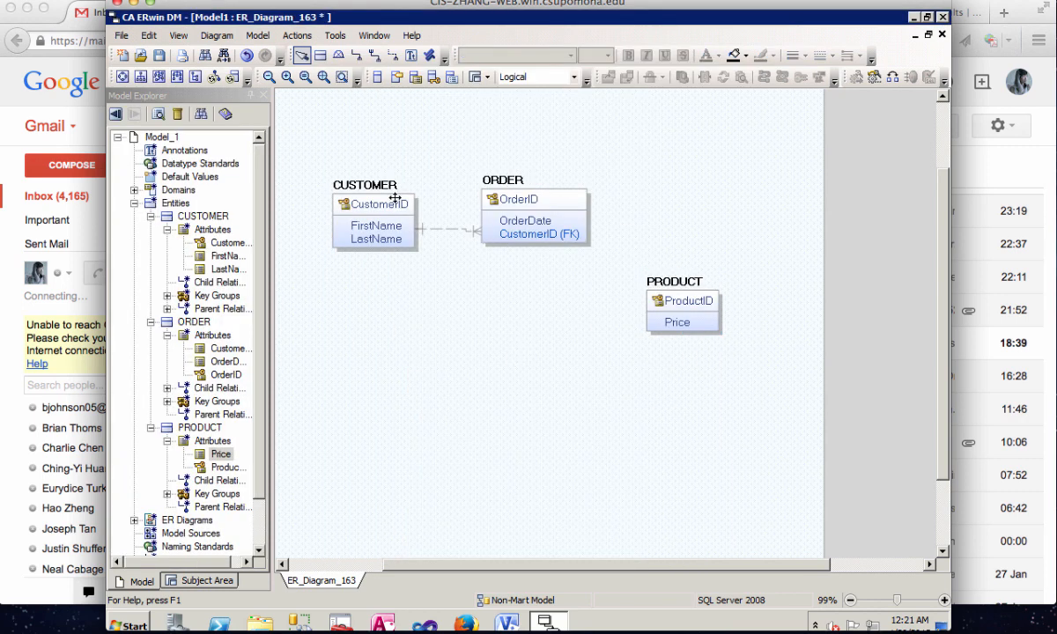
{"action": "left_click", "coordinate": [322, 57]}
{"action": "left_click", "coordinate": [652, 148]}
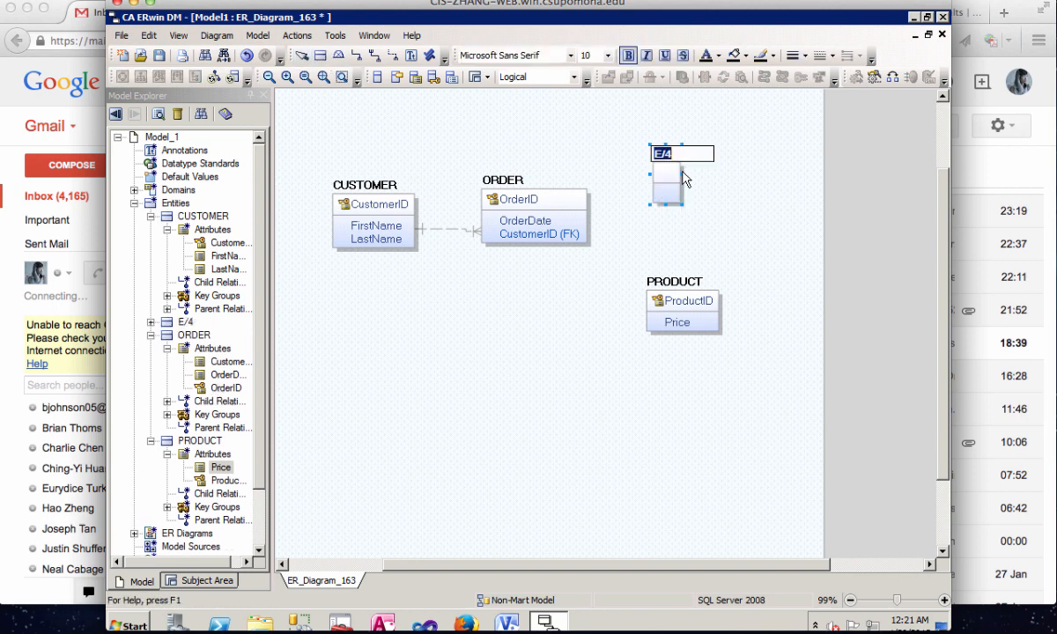
{"action": "type", "text": "ORDERLINE"}
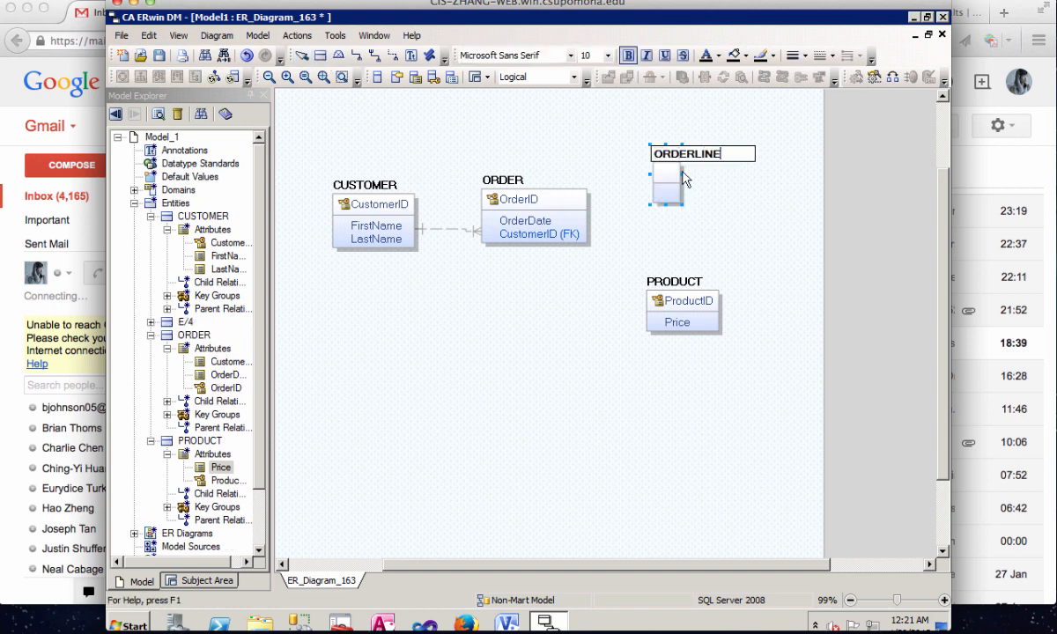
{"action": "key", "text": "Return"}
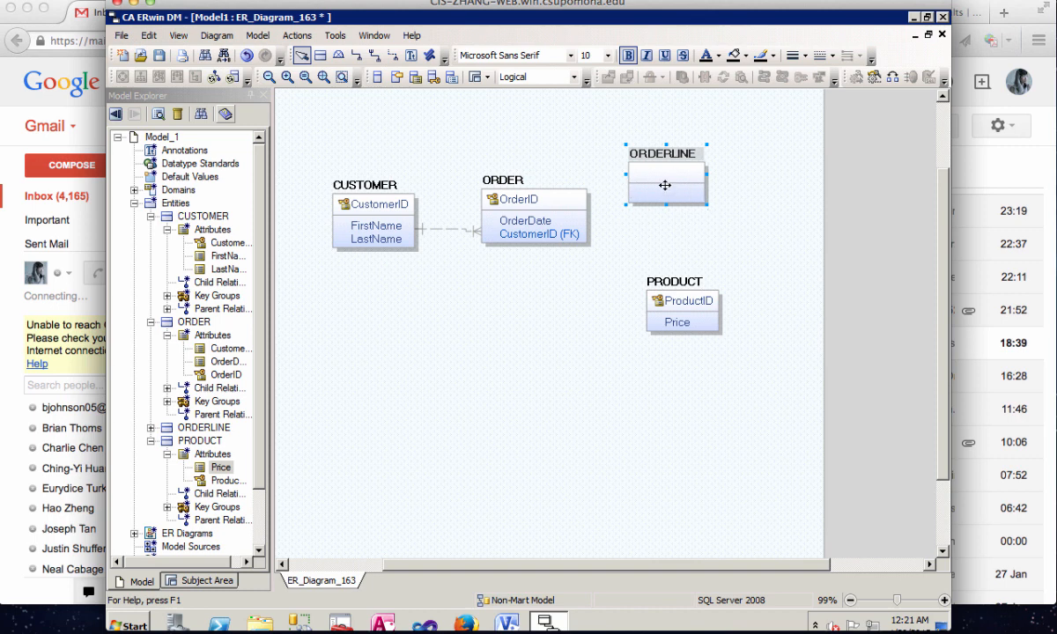
- Create identifying relationships from ORDER to ORDERLINE and from PRODUCT to ORDERLINE
{"action": "left_click", "coordinate": [358, 58]}
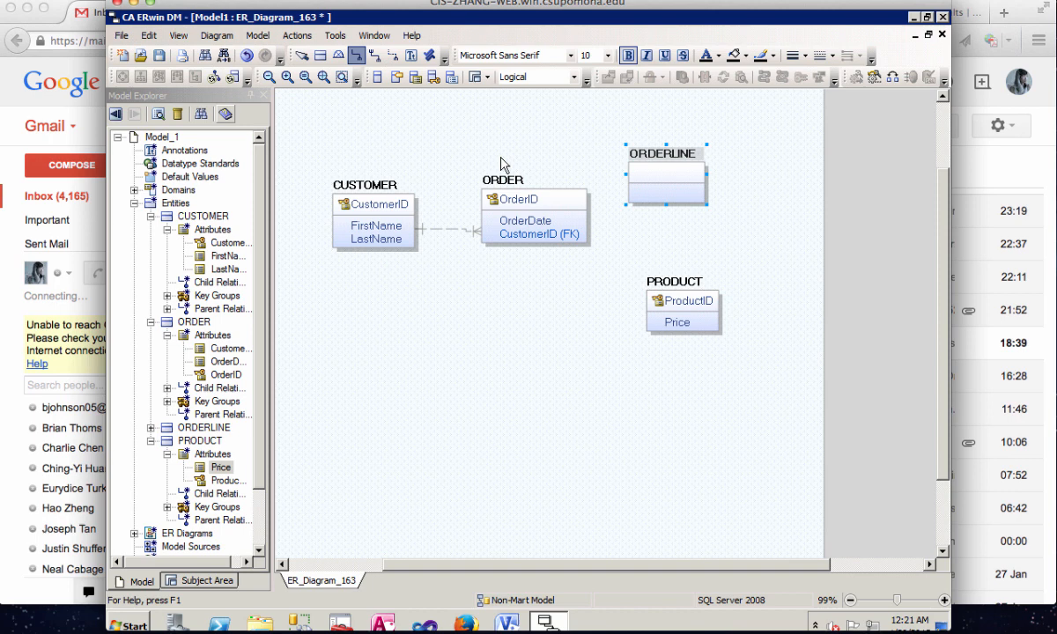
{"action": "left_click", "coordinate": [561, 230]}
{"action": "left_click", "coordinate": [671, 182]}
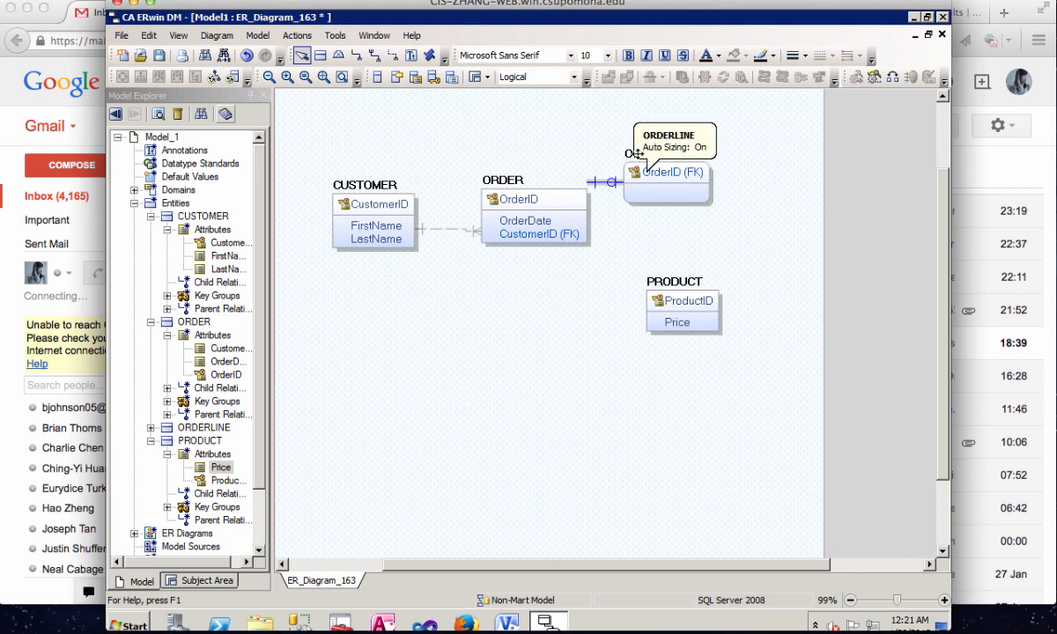
{"action": "left_click", "coordinate": [356, 55]}
{"action": "left_click", "coordinate": [672, 304]}
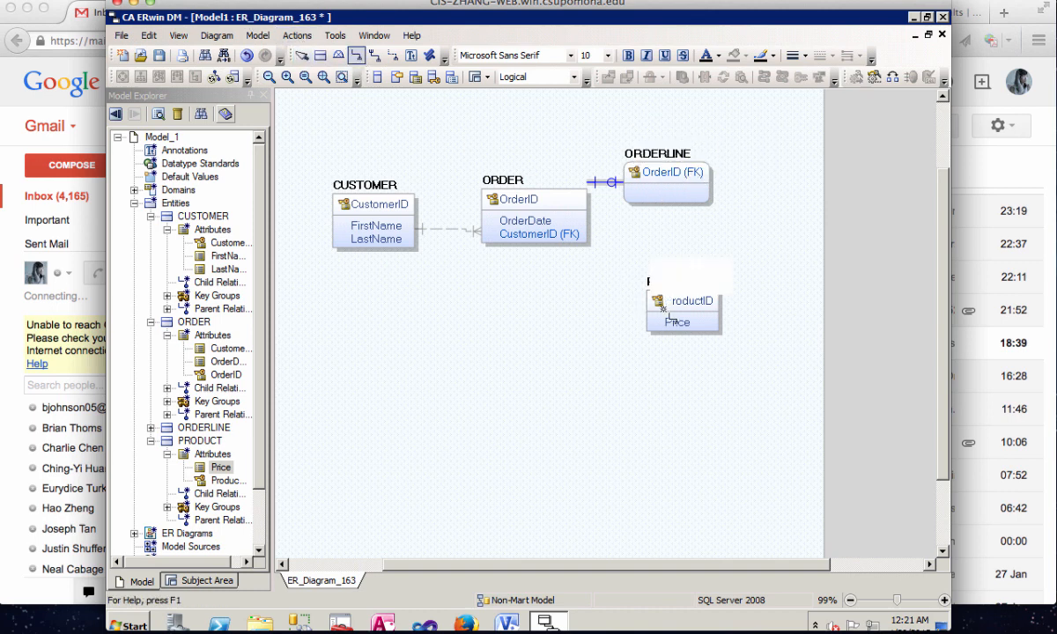
{"action": "left_click", "coordinate": [667, 180]}
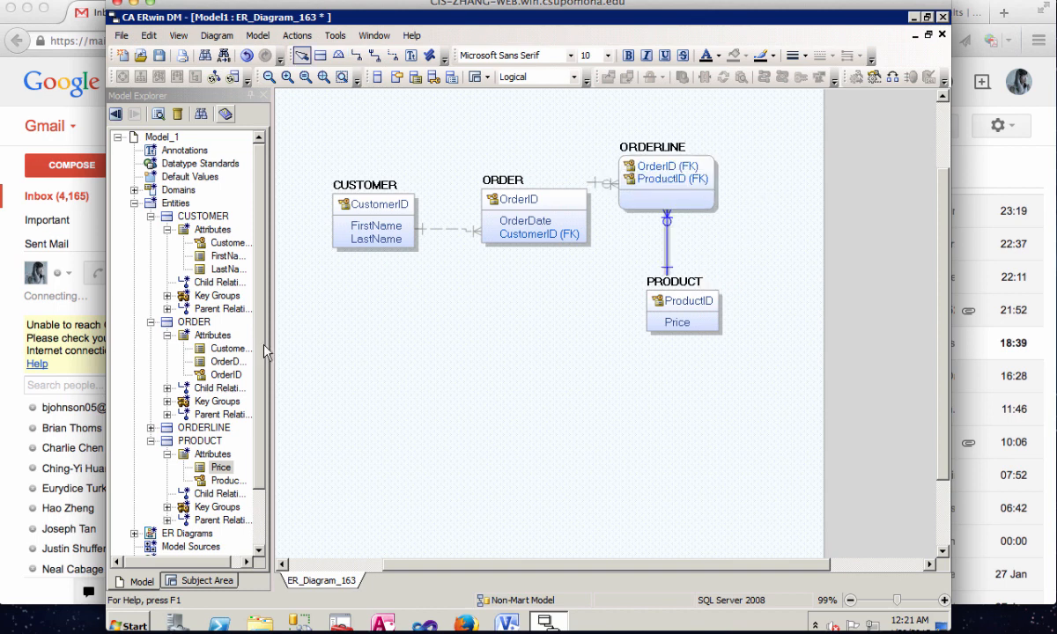
- Add an attribute named OrderQuantity to the ORDERLINE entity in the model tree
{"action": "left_click", "coordinate": [153, 429]}
{"action": "left_click", "coordinate": [152, 428]}
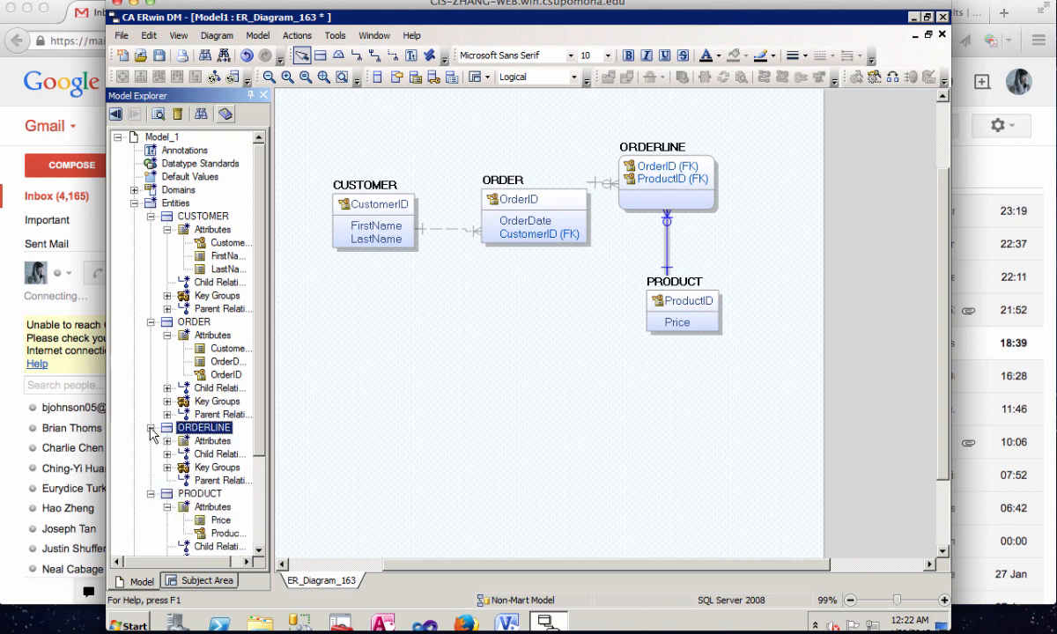
{"action": "right_click", "coordinate": [218, 442]}
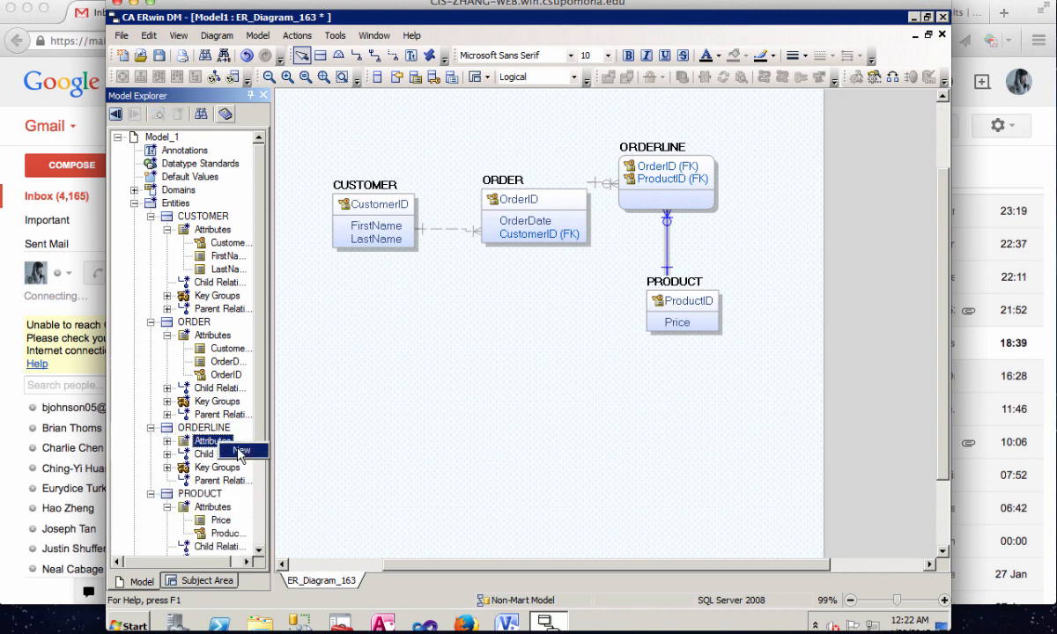
{"action": "left_click", "coordinate": [240, 450]}
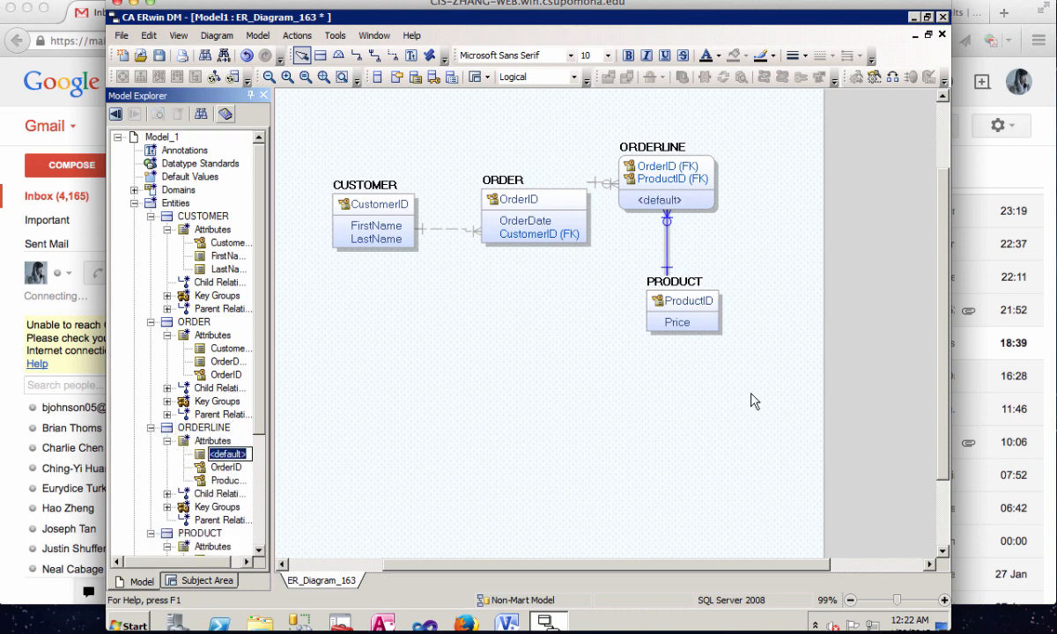
{"action": "type", "text": "O"}
{"action": "type", "text": "rderQuantity"}
{"action": "left_click", "coordinate": [651, 379]}
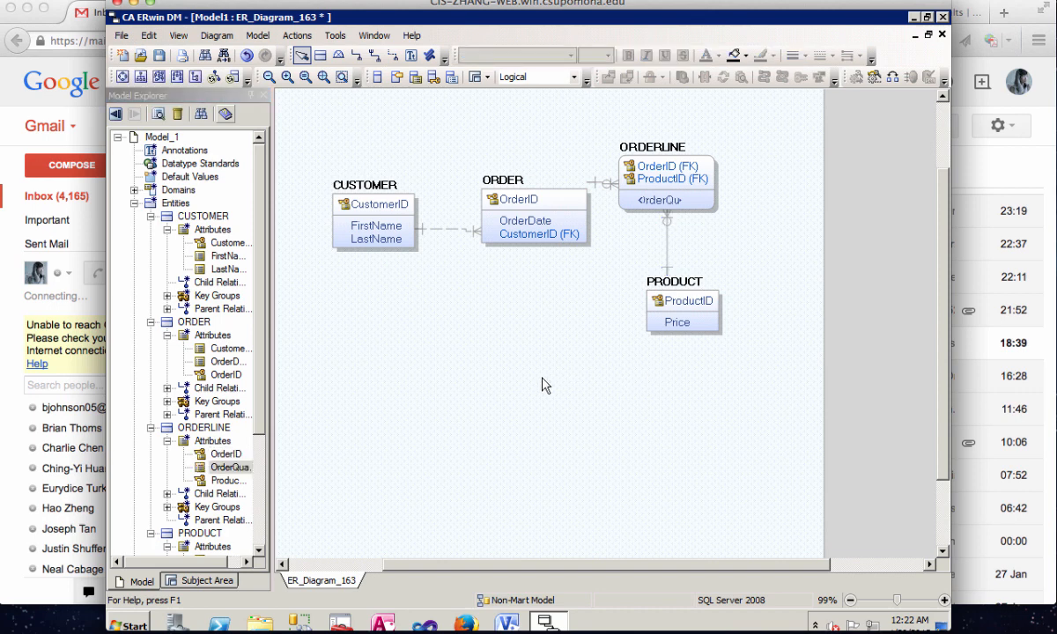
- Move the ORDERLINE entity slightly to the right, farther away from ORDER
{"action": "left_click", "coordinate": [709, 192]}
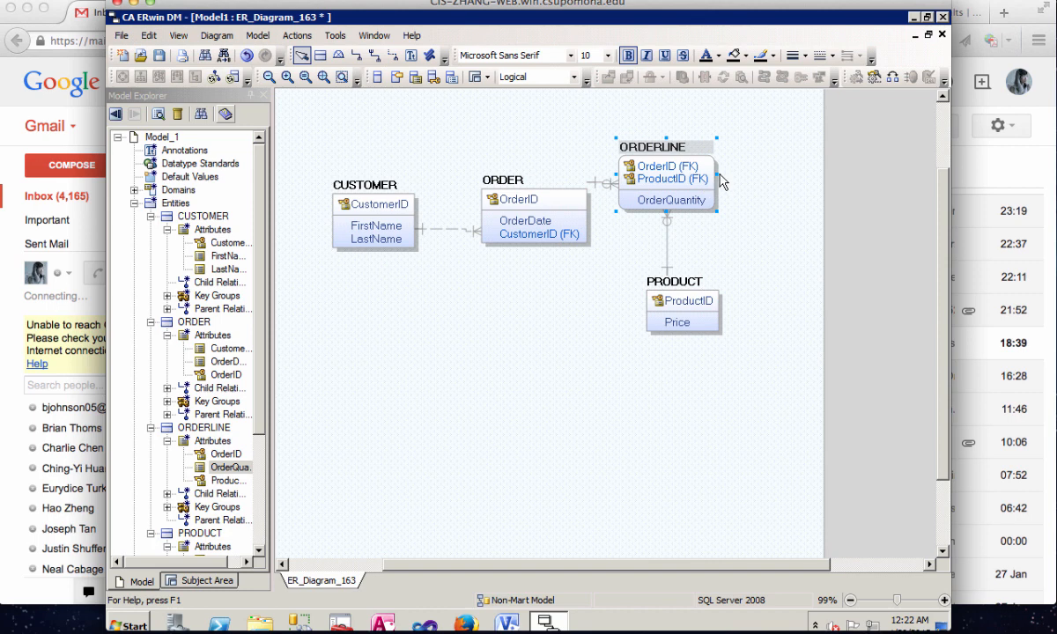
{"action": "left_click_drag", "start_coordinate": [716, 173], "coordinate": [738, 174]}
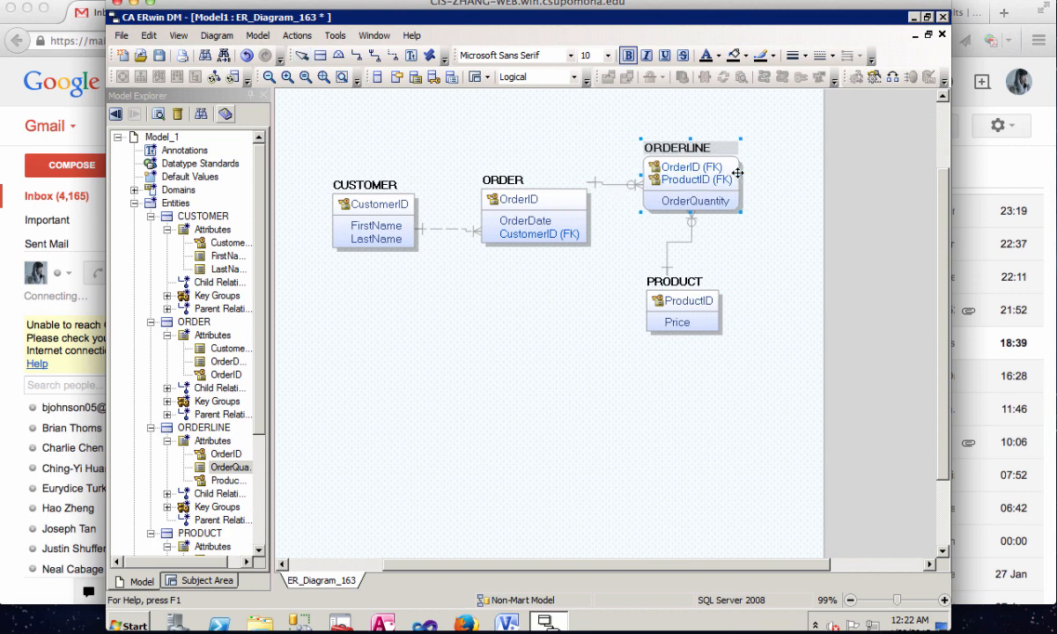
{"action": "left_click", "coordinate": [746, 294]}
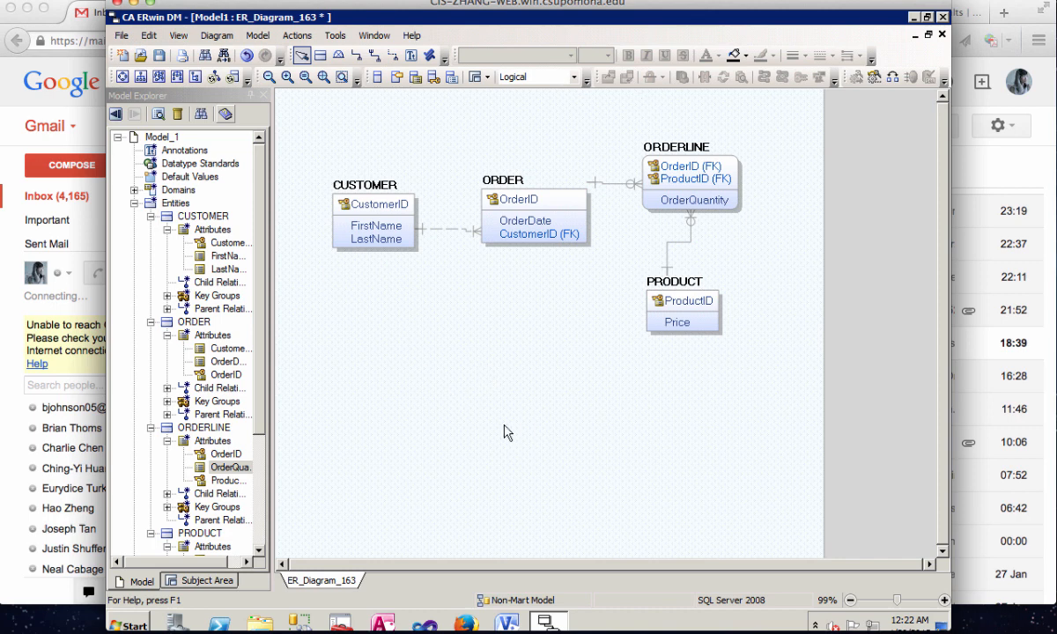
- Add an entity named PERSON in the empty area below CUSTOMER
{"action": "left_click", "coordinate": [319, 55]}
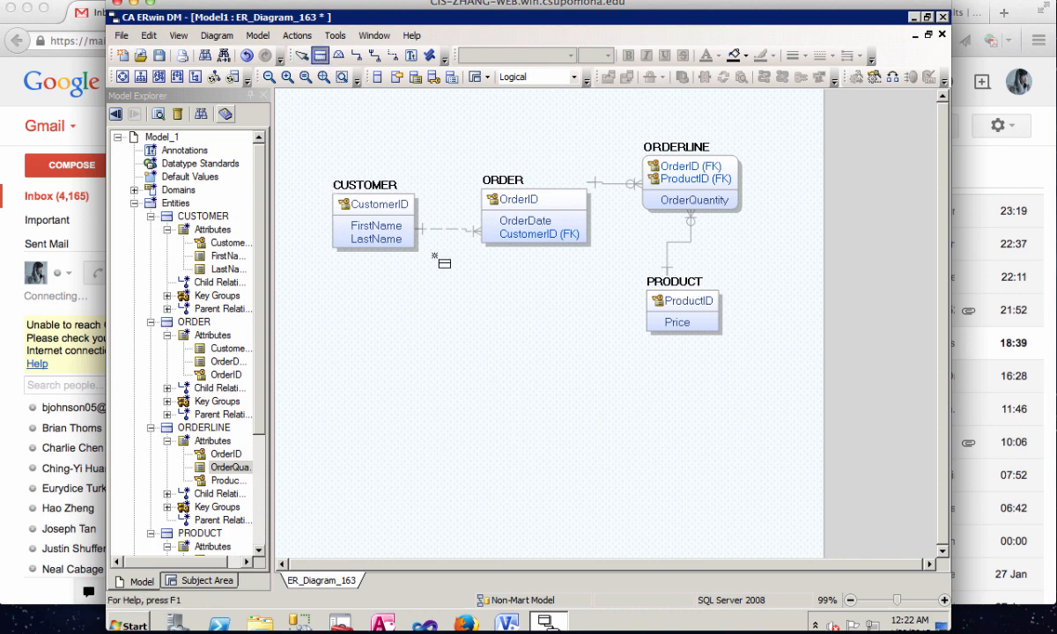
{"action": "left_click", "coordinate": [401, 360]}
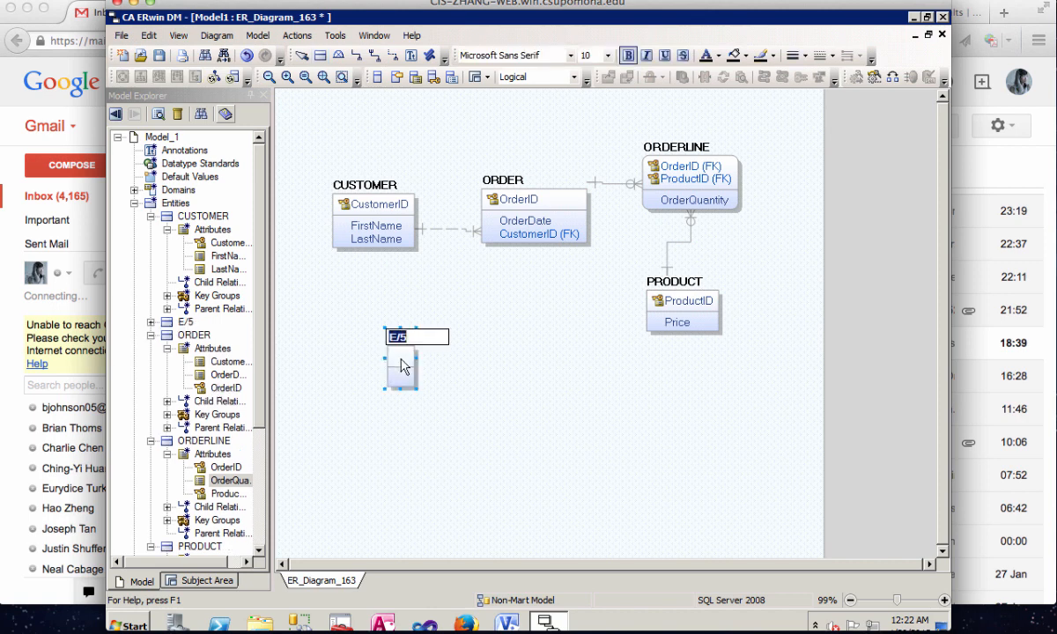
{"action": "type", "text": "PERSOMN"}
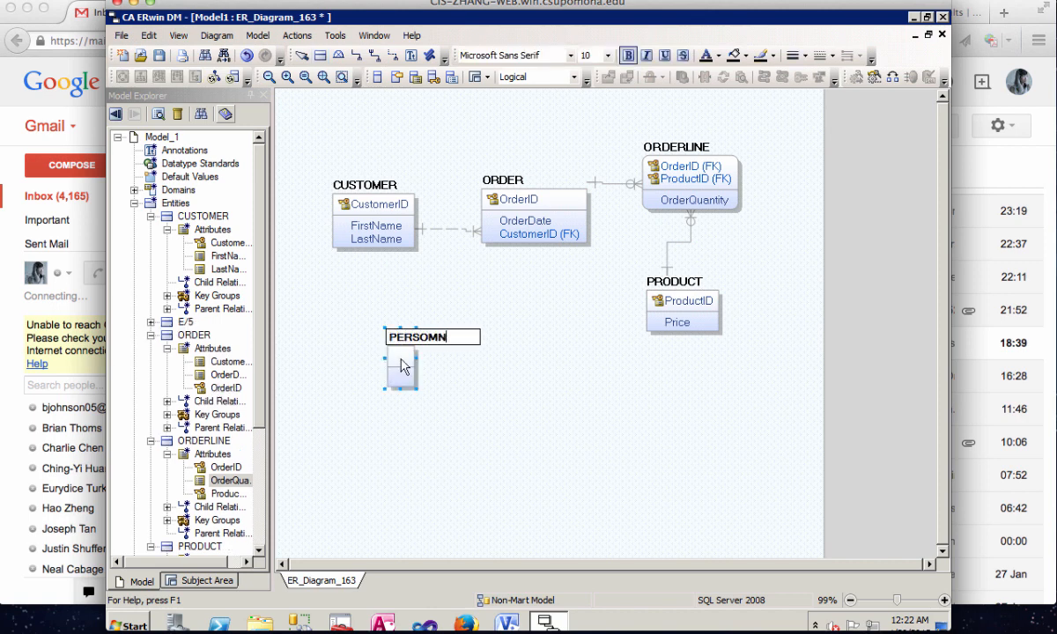
{"action": "key", "text": "BackSpace"}
{"action": "key", "text": "BackSpace"}
{"action": "type", "text": "N"}
{"action": "left_click", "coordinate": [525, 385]}
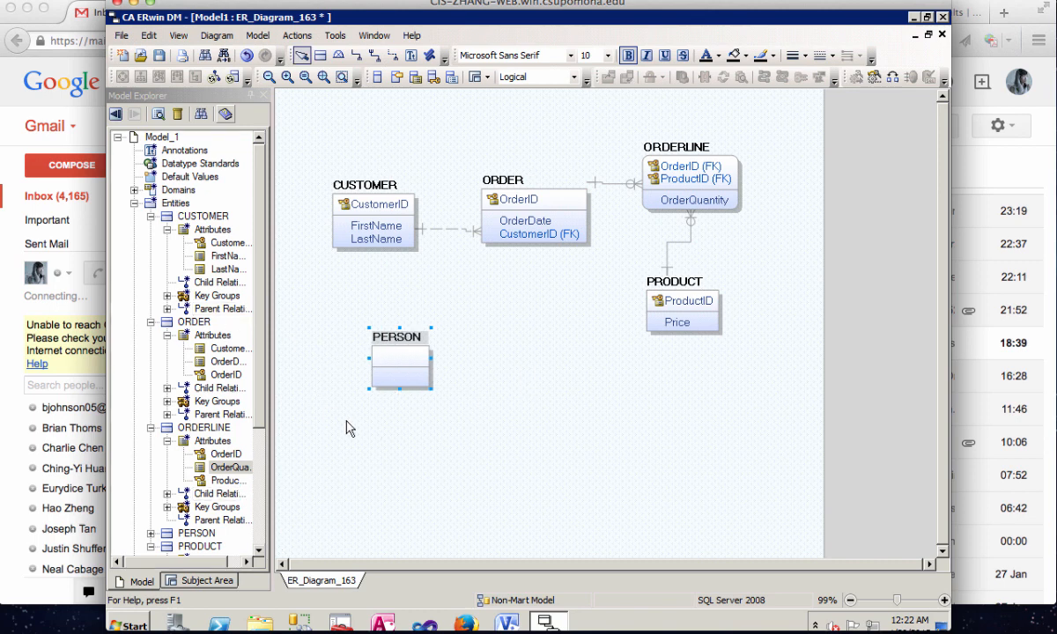
- Add two attributes named ID and Name to the PERSON entity in the model tree
{"action": "left_click", "coordinate": [151, 534]}
{"action": "right_click", "coordinate": [216, 509]}
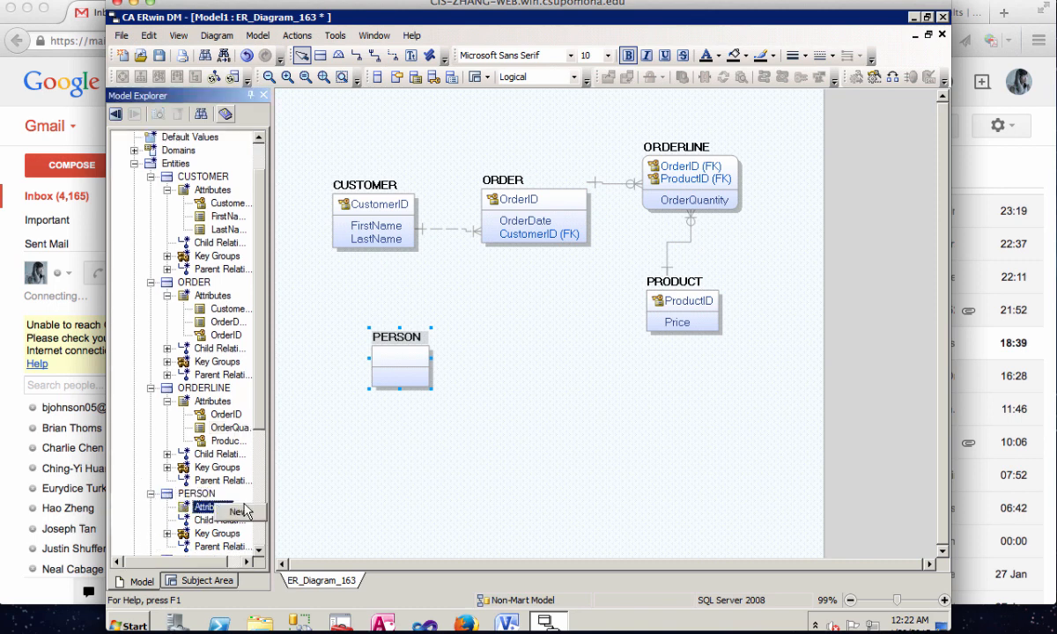
{"action": "left_click", "coordinate": [236, 511]}
{"action": "type", "text": "ID"}
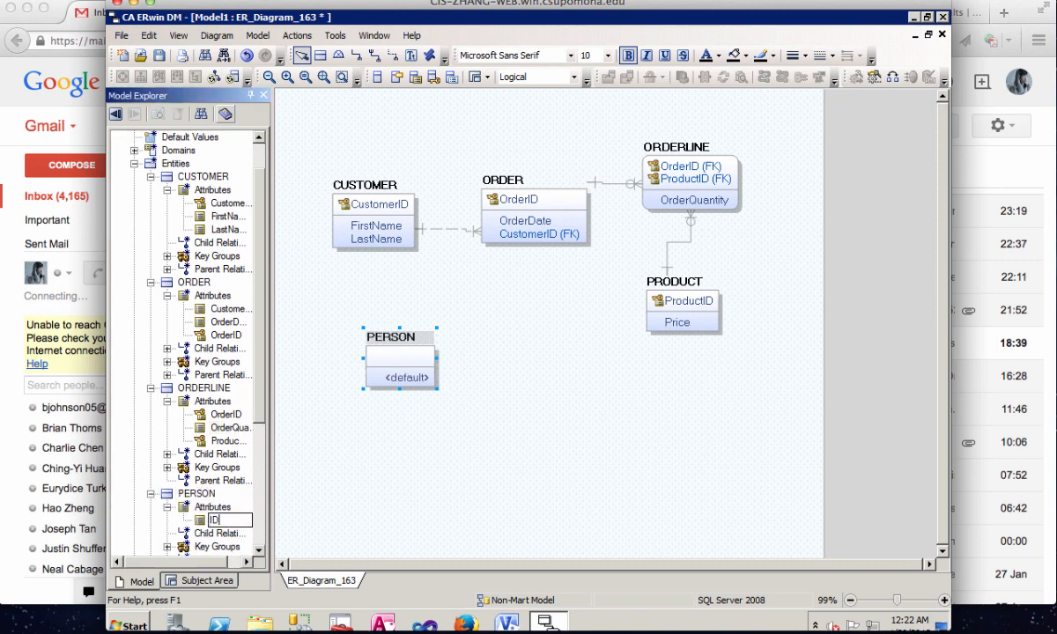
{"action": "left_click", "coordinate": [216, 508]}
{"action": "right_click", "coordinate": [217, 510]}
{"action": "left_click", "coordinate": [236, 514]}
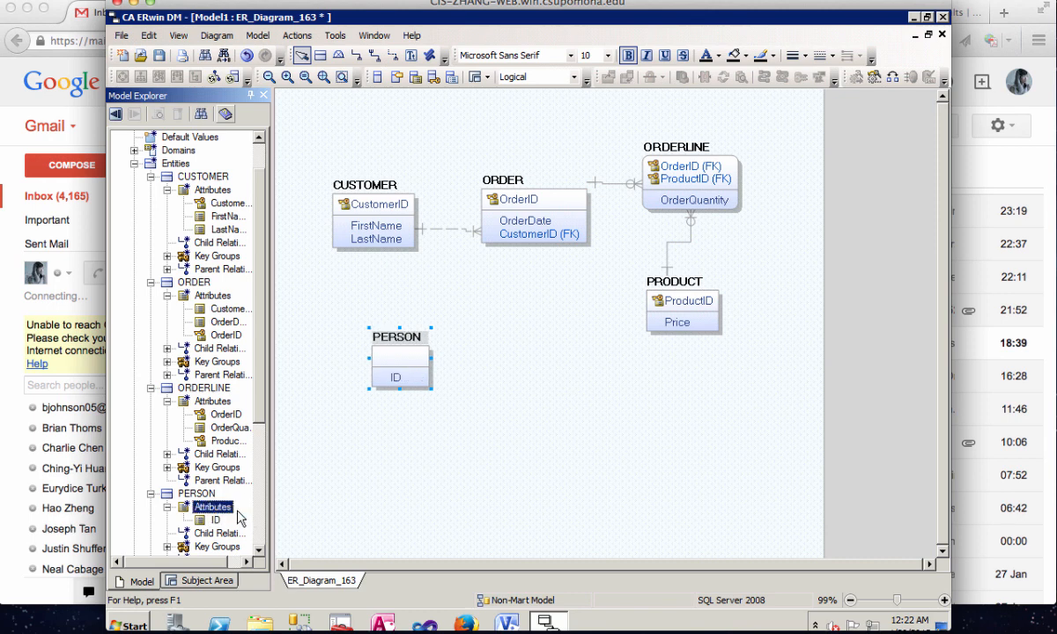
{"action": "type", "text": "Name"}
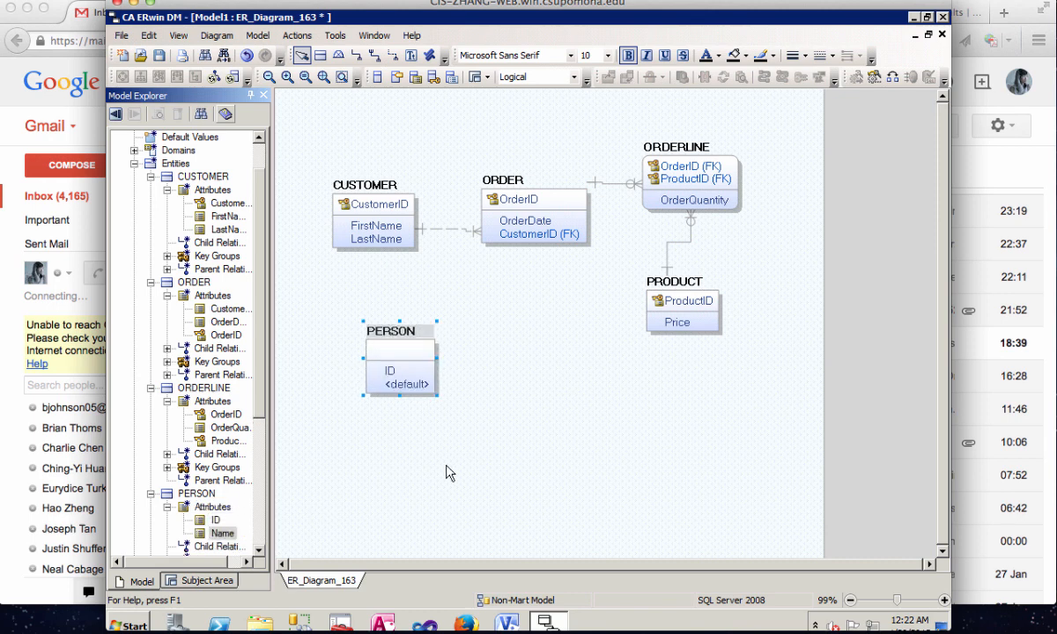
{"action": "left_click", "coordinate": [445, 465]}
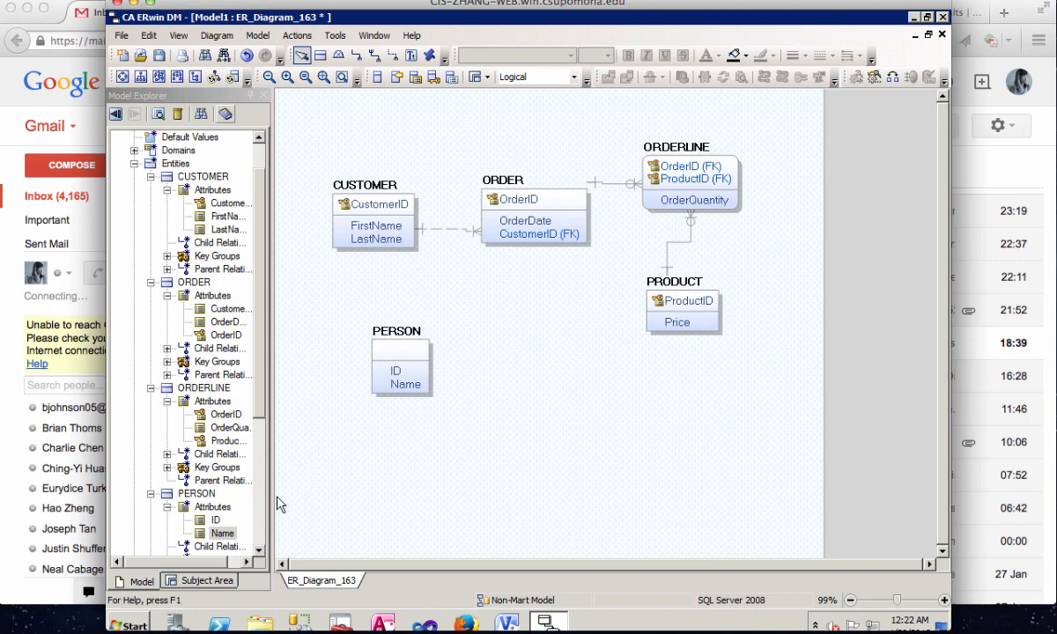
- Set the PERSON entity's ID attribute to the Number parent domain, make it the primary key, and close the attribute editor
{"action": "left_click", "coordinate": [397, 371]}
{"action": "right_click", "coordinate": [396, 371]}
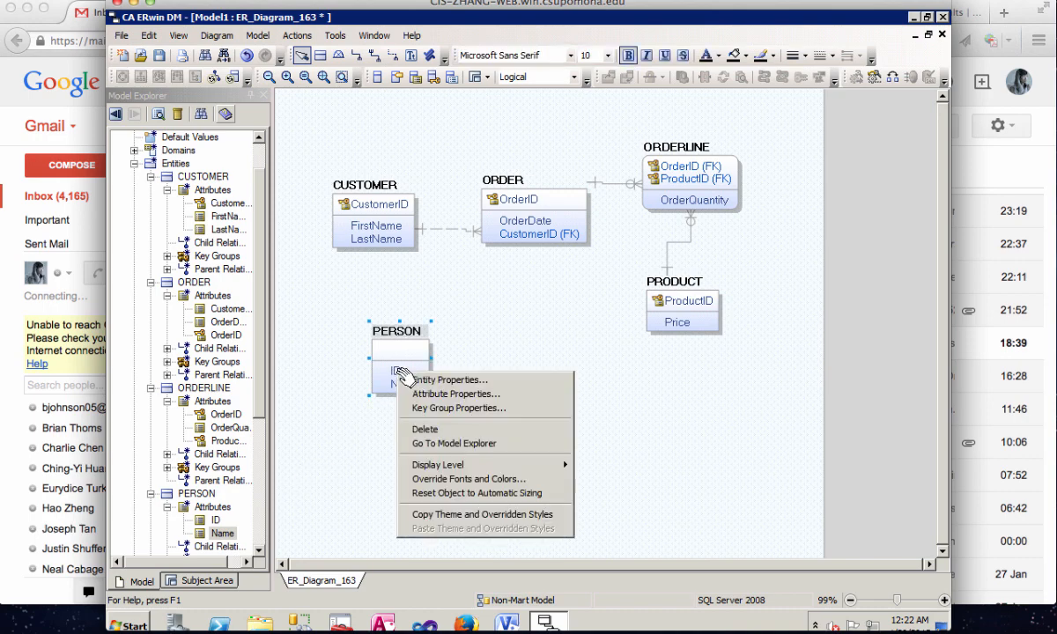
{"action": "left_click", "coordinate": [426, 393]}
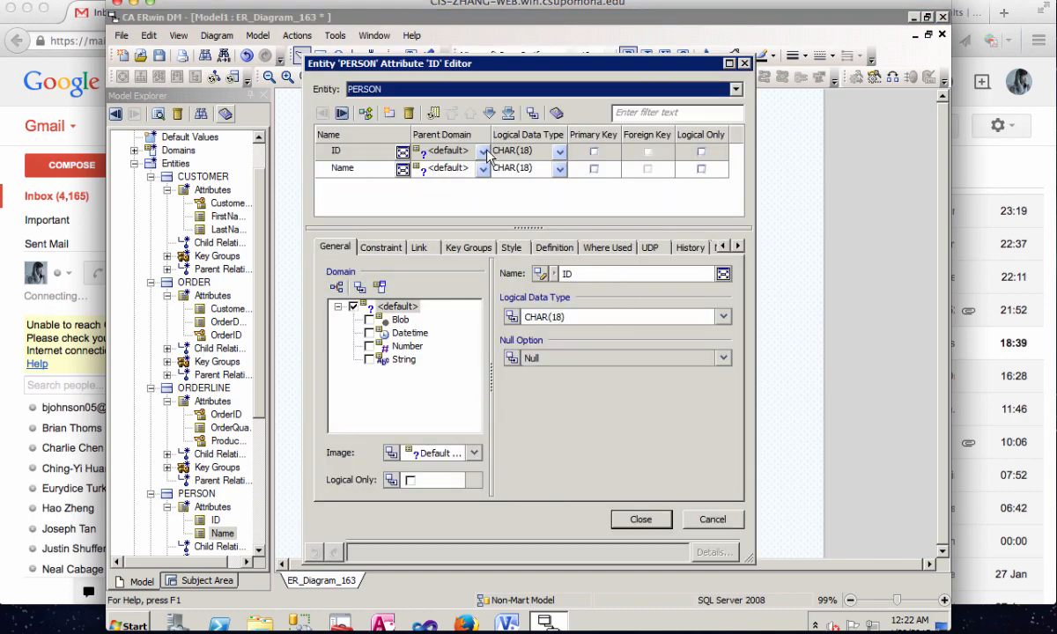
{"action": "left_click", "coordinate": [458, 152]}
{"action": "left_click", "coordinate": [449, 228]}
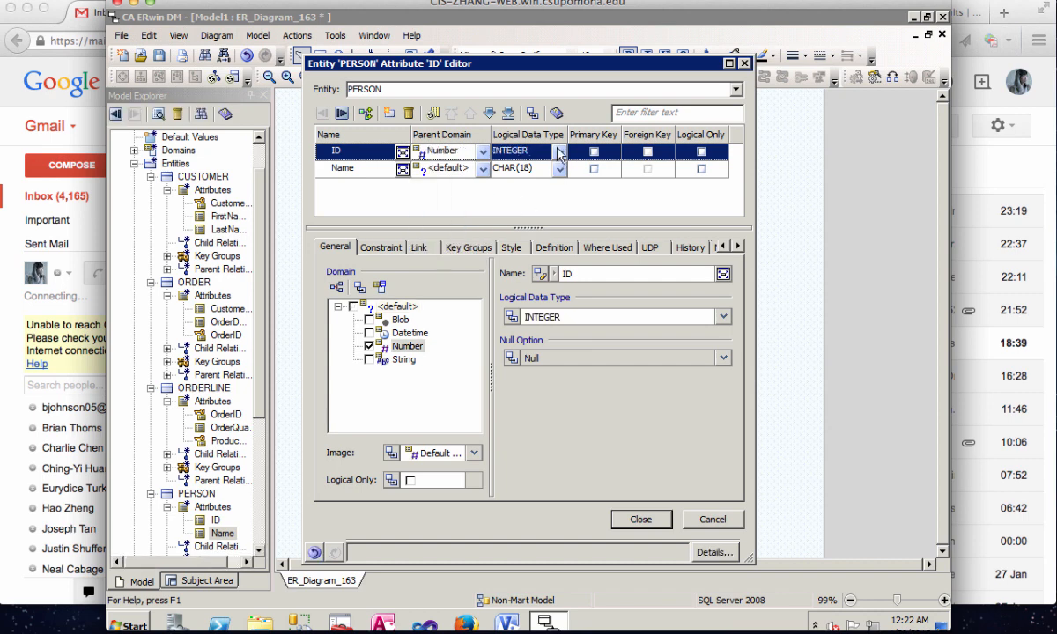
{"action": "left_click", "coordinate": [594, 151]}
{"action": "left_click", "coordinate": [642, 520]}
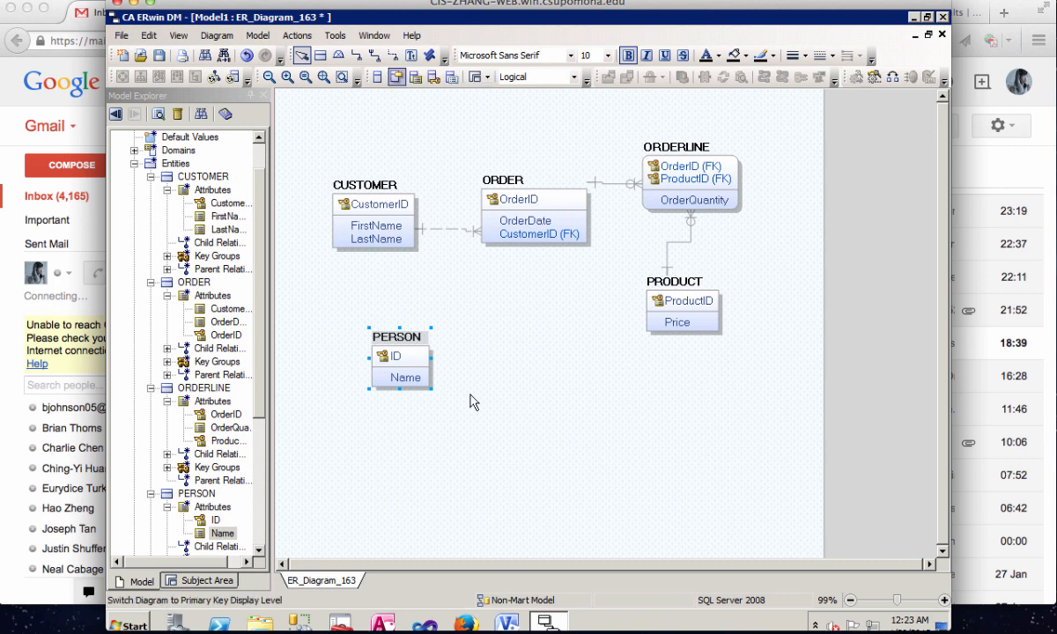
- Create a non-identifying relationship from PERSON to itself and set its cardinality to Zero, One or More
{"action": "left_click", "coordinate": [393, 56]}
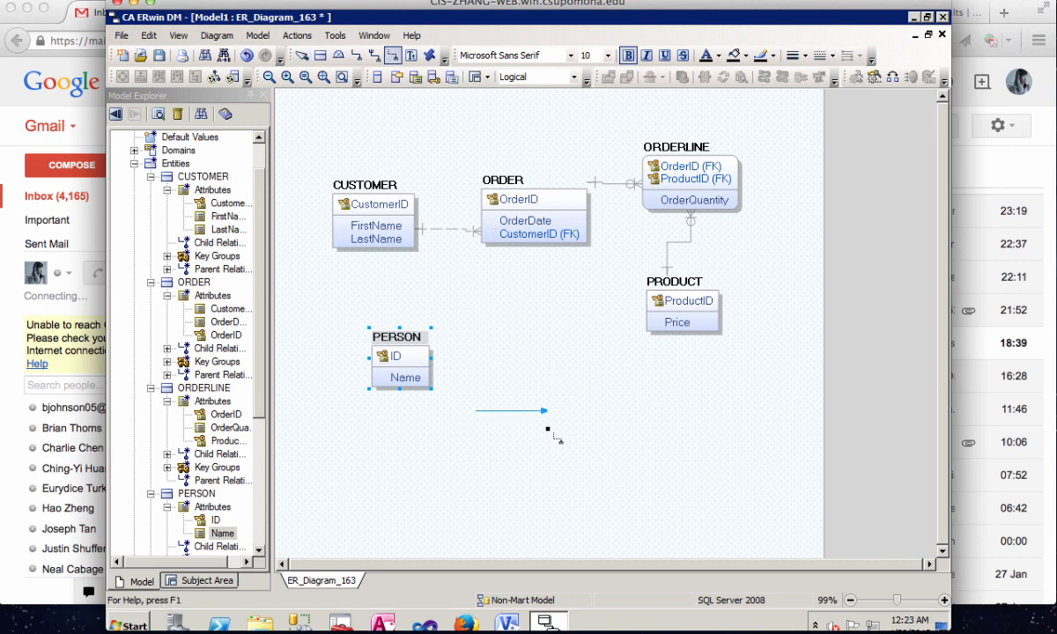
{"action": "left_click", "coordinate": [414, 372]}
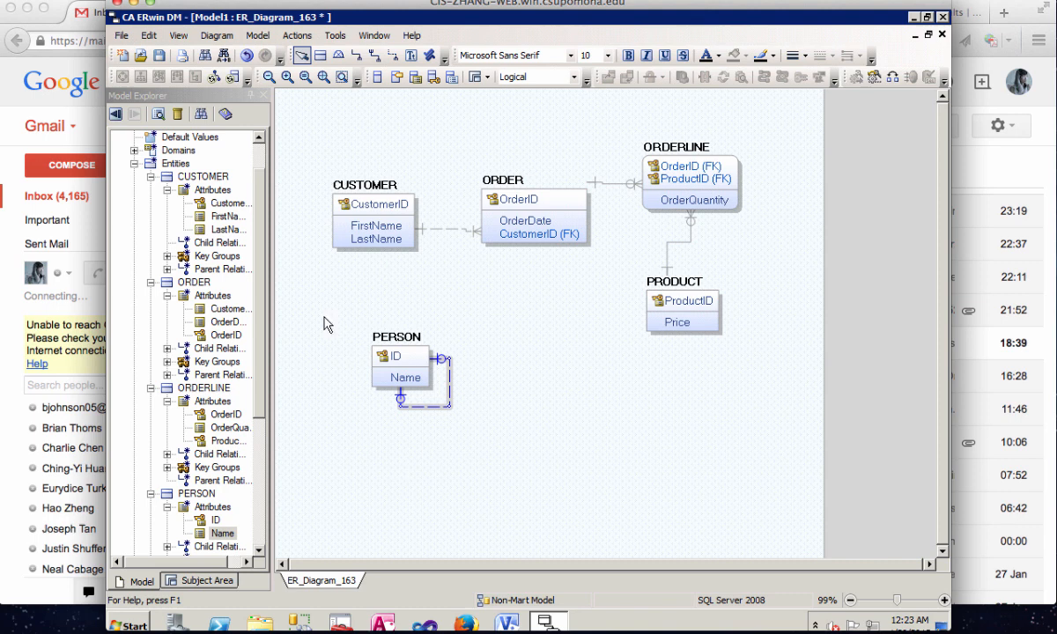
{"action": "right_click", "coordinate": [451, 400]}
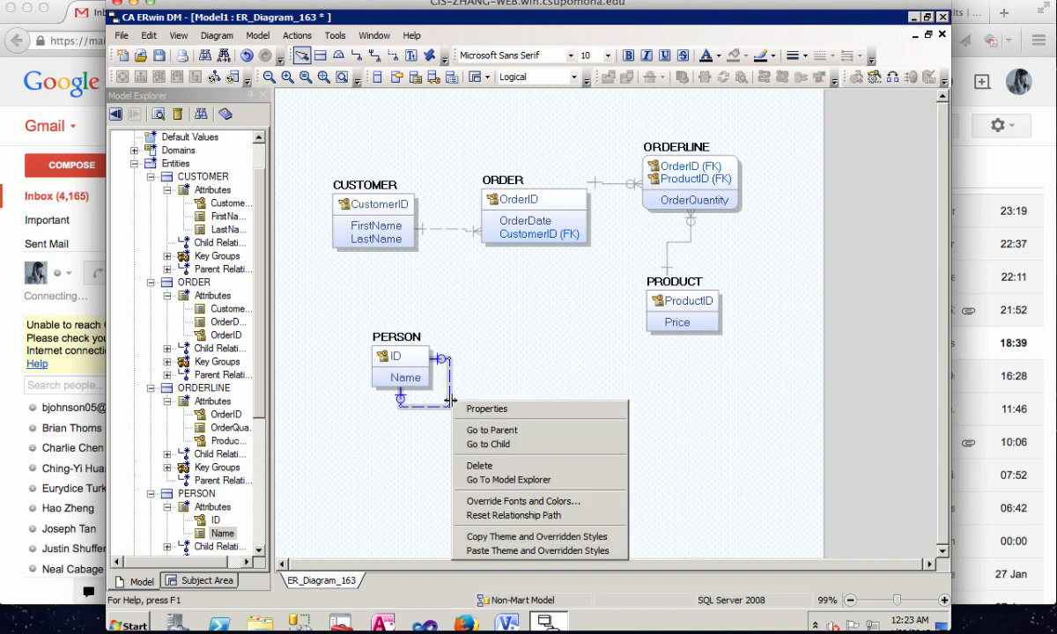
{"action": "left_click", "coordinate": [506, 409]}
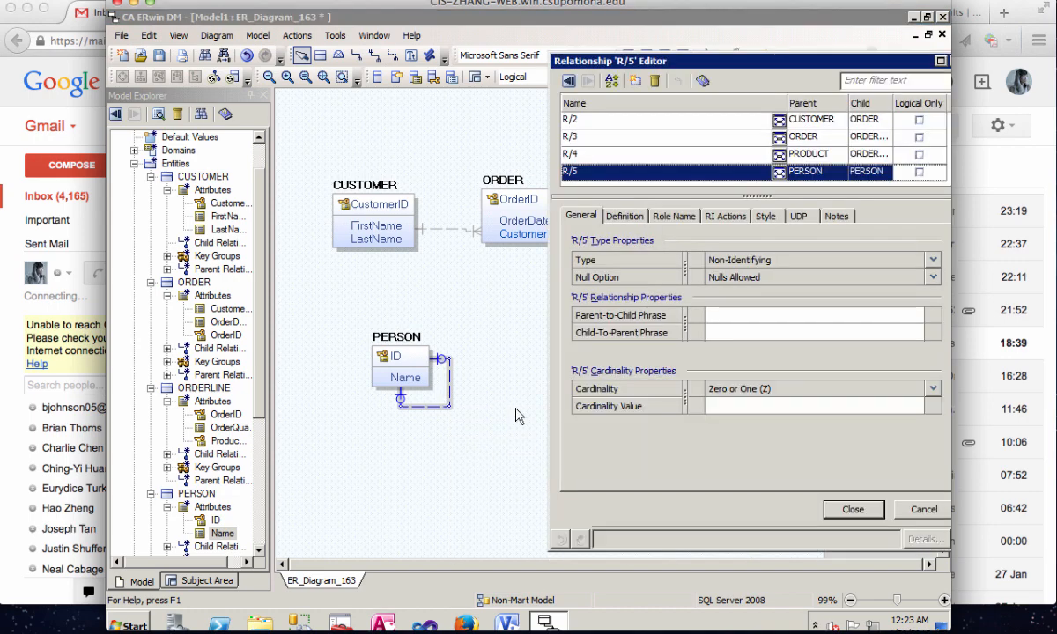
{"action": "left_click", "coordinate": [933, 390]}
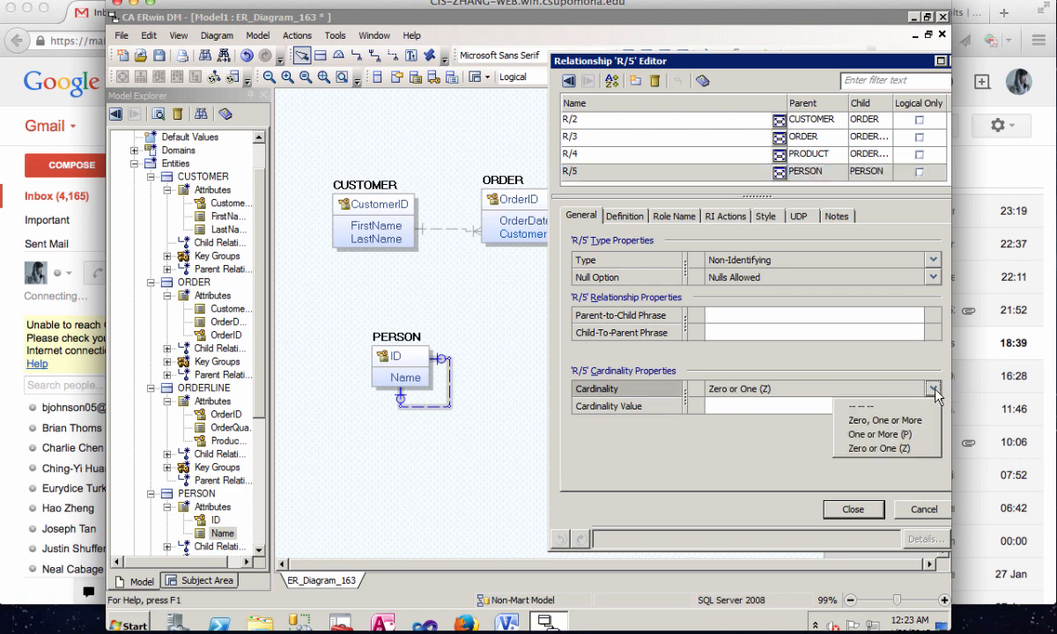
{"action": "left_click", "coordinate": [885, 421]}
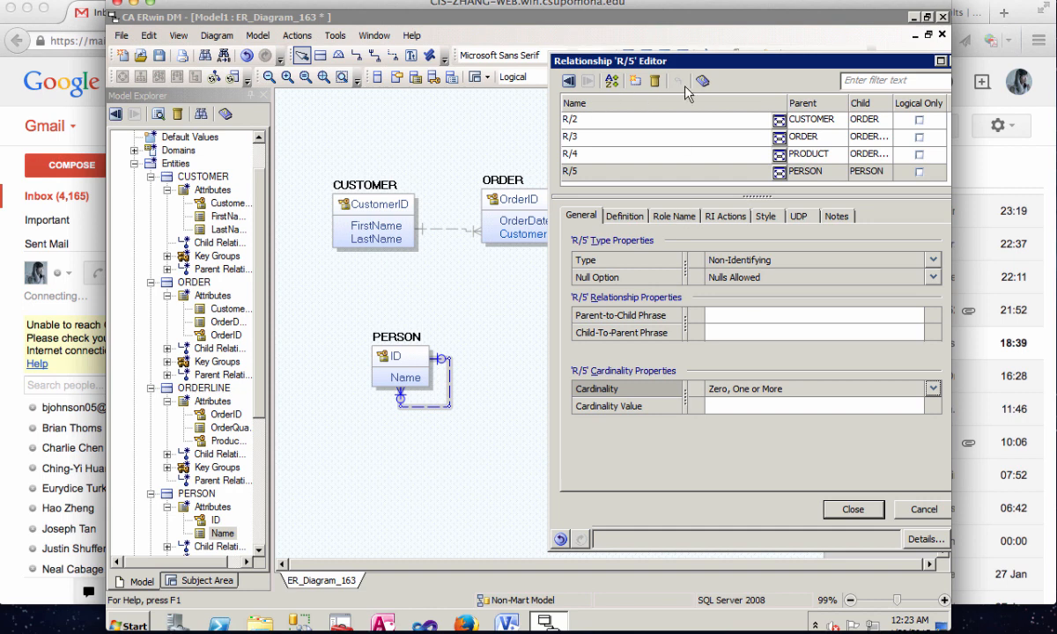
- Give the migrated ID attribute of PERSON's recursive relationship the role name DependentID and close the relationship editor
{"action": "left_click", "coordinate": [668, 220]}
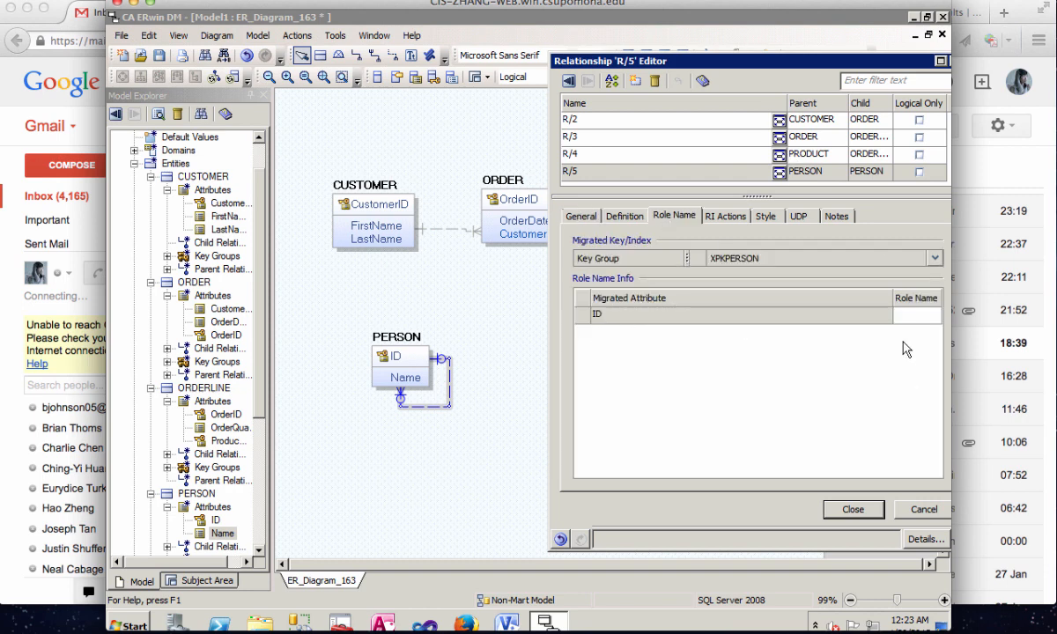
{"action": "left_click", "coordinate": [904, 314]}
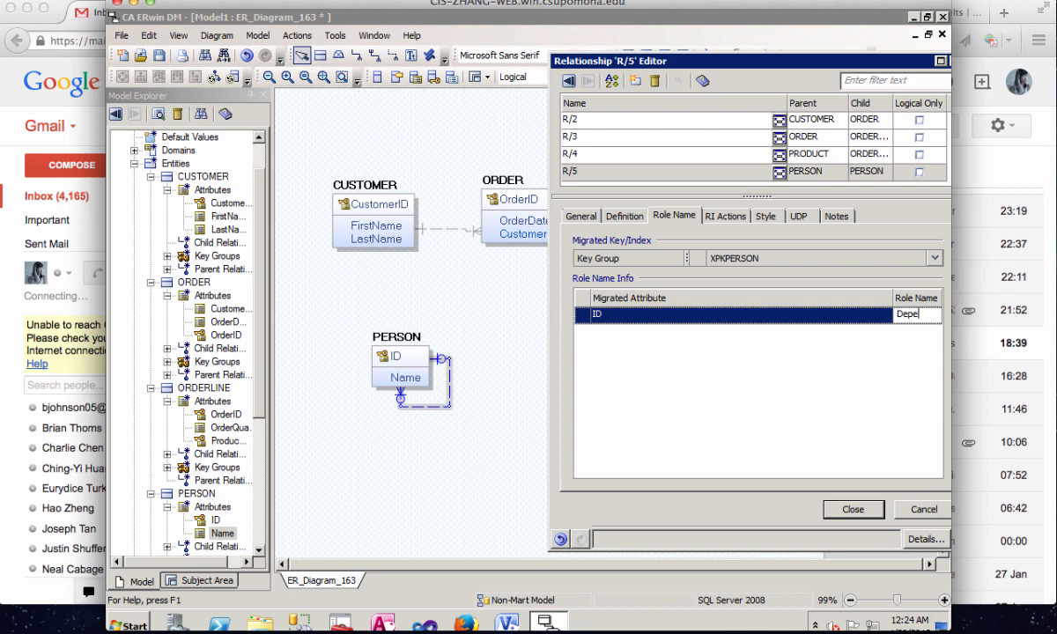
{"action": "type", "text": "entID"}
{"action": "left_click", "coordinate": [852, 509]}
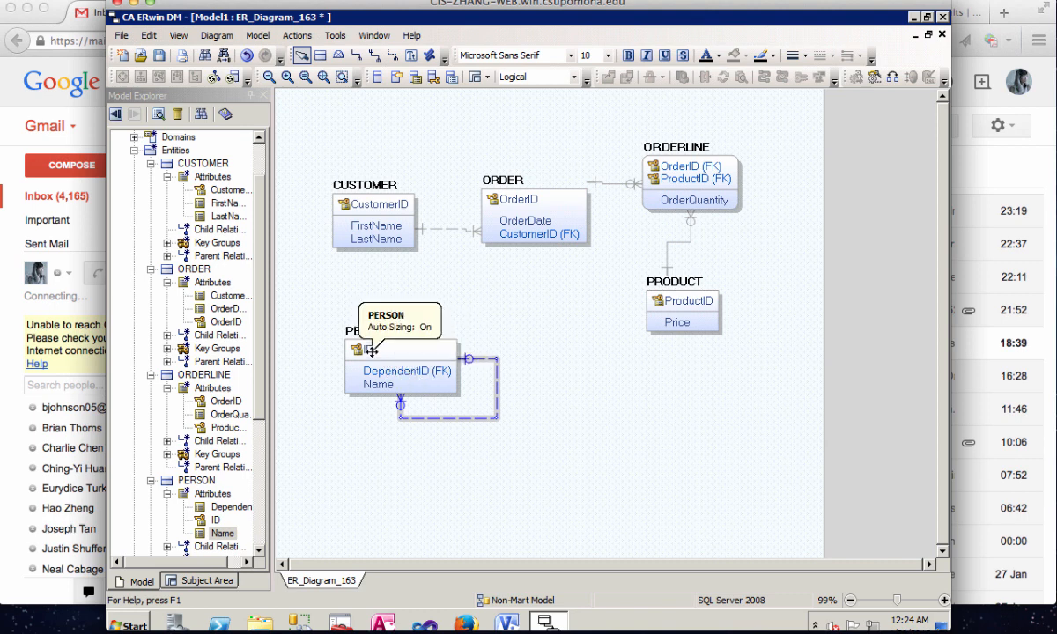
{"action": "left_click", "coordinate": [615, 478]}
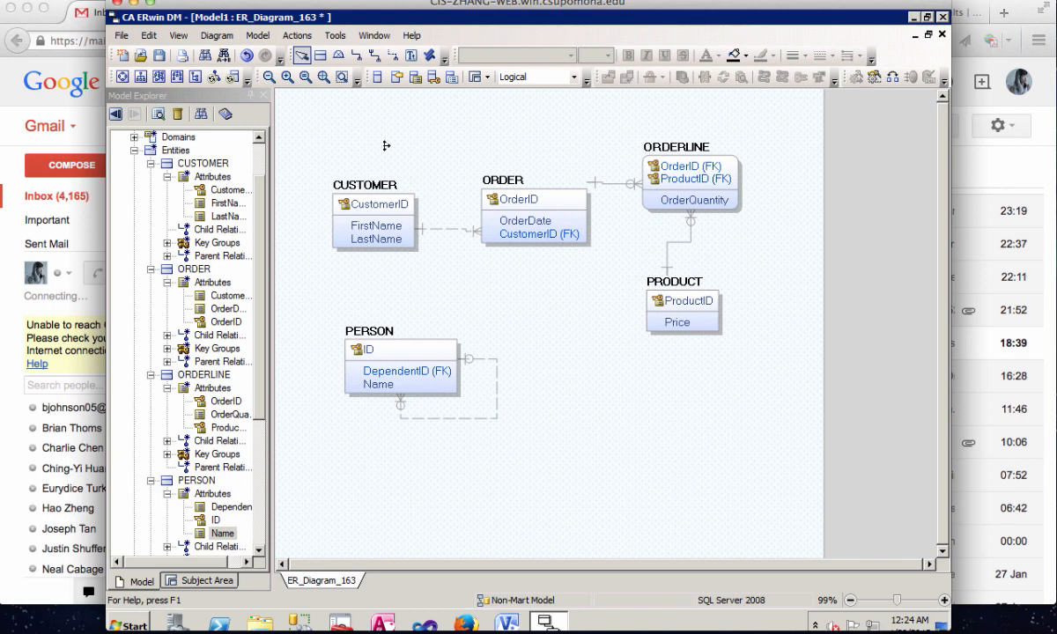
- Add an entity named MANUFACTURE_T below PRODUCT
{"action": "left_click", "coordinate": [320, 55]}
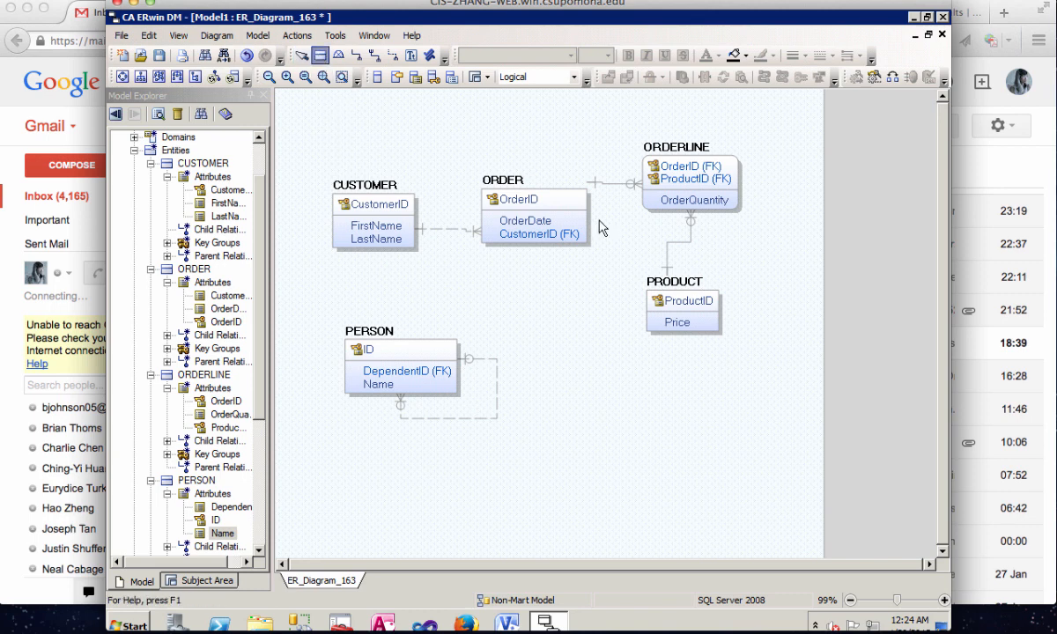
{"action": "left_click", "coordinate": [662, 442]}
{"action": "type", "text": "MANU"}
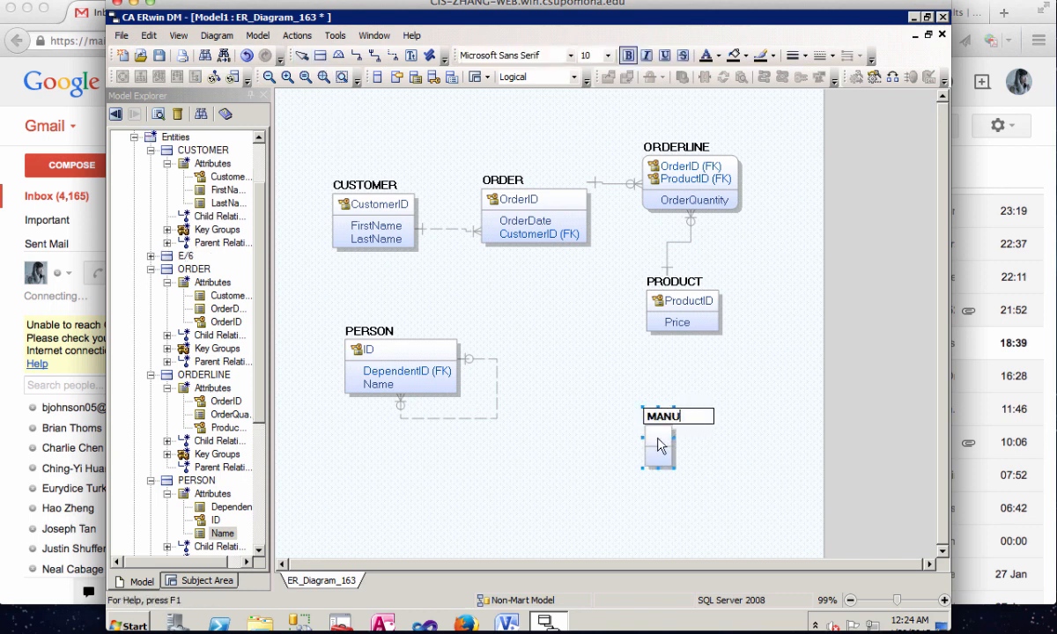
{"action": "type", "text": "FACTURE"}
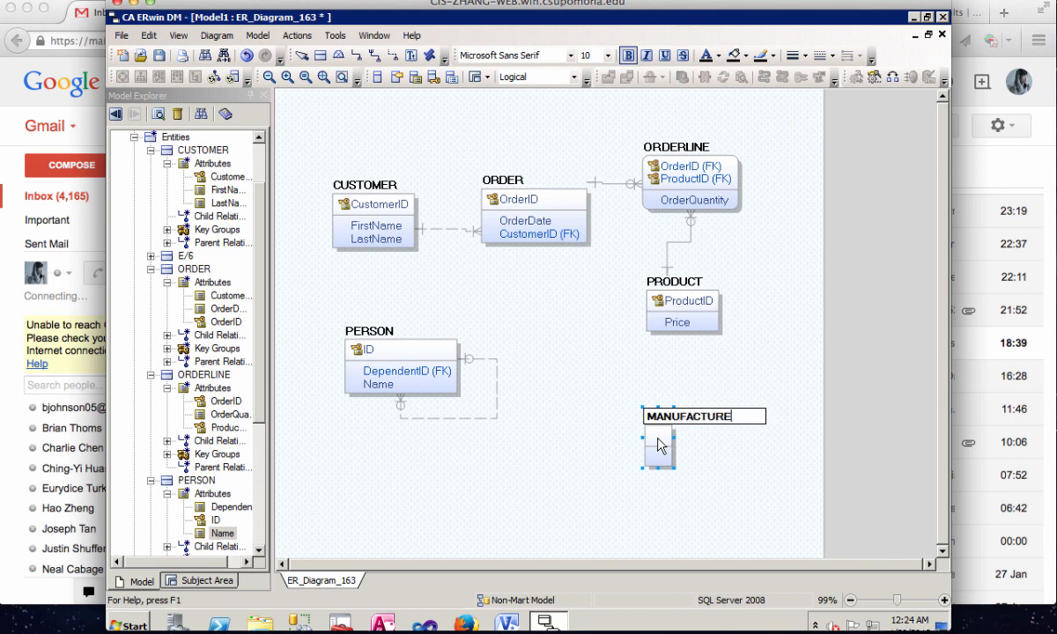
{"action": "type", "text": "_T"}
{"action": "key", "text": "Return"}
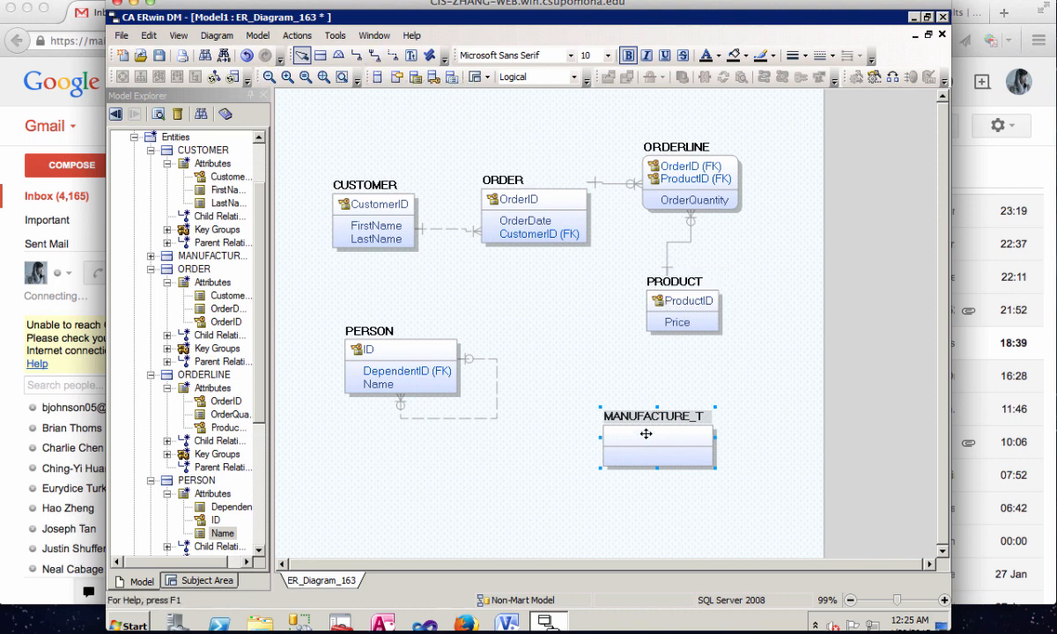
- Create two parallel identifying relationships from PRODUCT to MANUFACTURE_T
{"action": "left_click", "coordinate": [356, 55]}
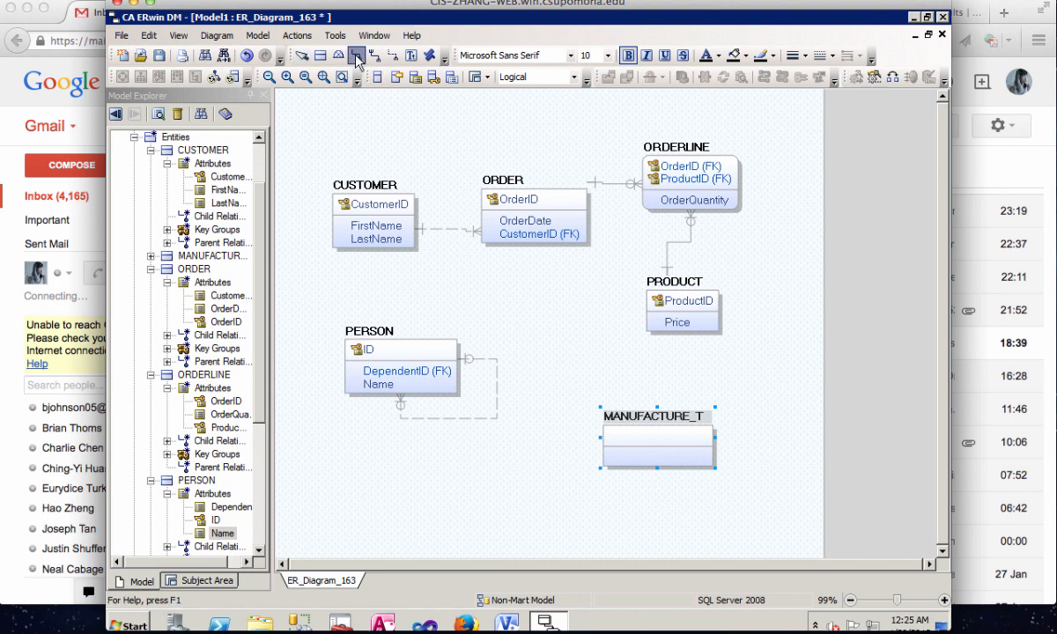
{"action": "left_click", "coordinate": [662, 312]}
{"action": "left_click", "coordinate": [672, 438]}
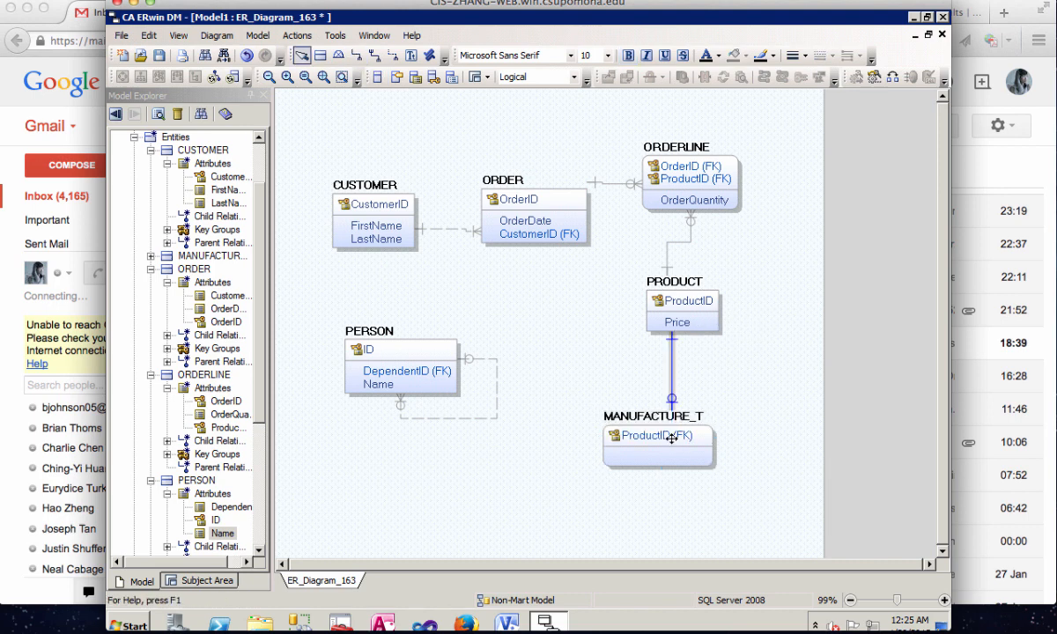
{"action": "left_click", "coordinate": [356, 55]}
{"action": "left_click", "coordinate": [696, 316]}
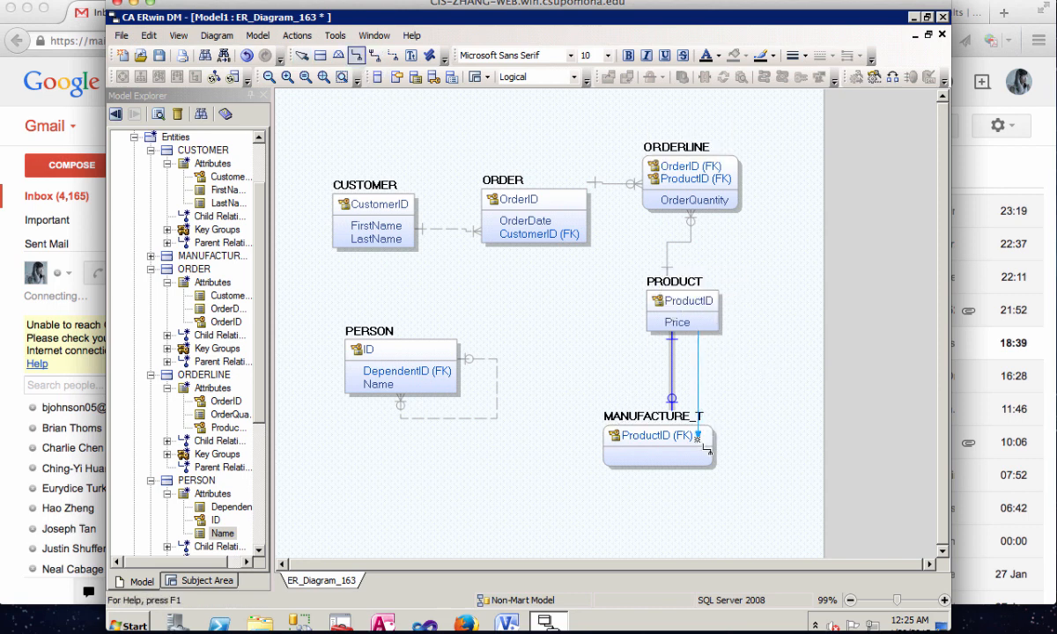
{"action": "left_click", "coordinate": [697, 439]}
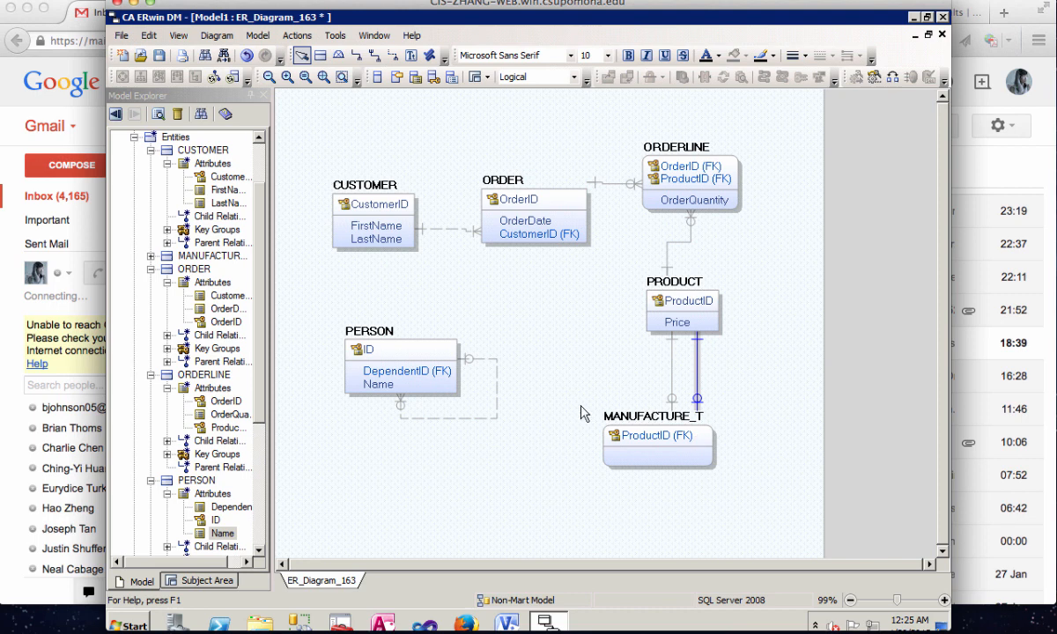
{"action": "left_click", "coordinate": [647, 436]}
{"action": "right_click", "coordinate": [648, 438]}
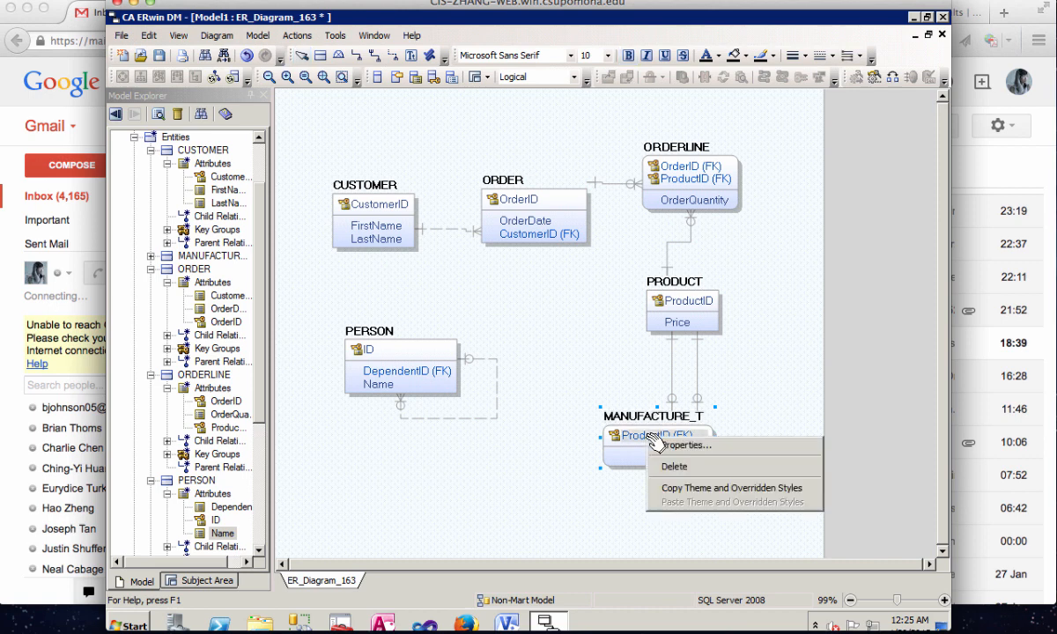
{"action": "left_click", "coordinate": [718, 366]}
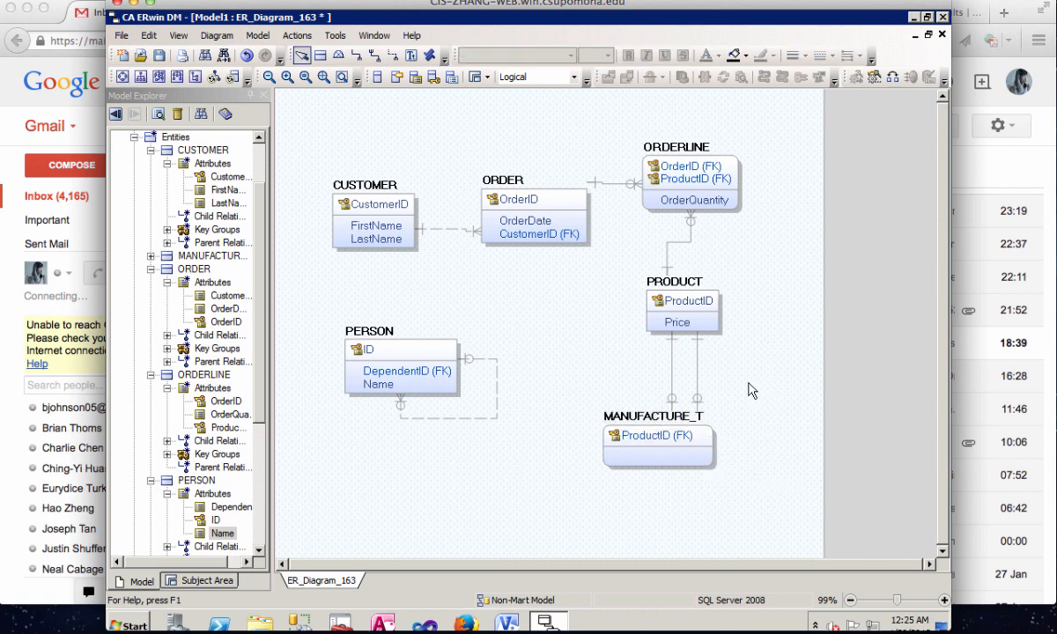
- Give the migrated ProductID attribute of the right-hand PRODUCT to MANUFACTURE_T relationship the role name ComponentID and close the relationship editor
{"action": "left_click", "coordinate": [697, 372]}
{"action": "right_click", "coordinate": [653, 347]}
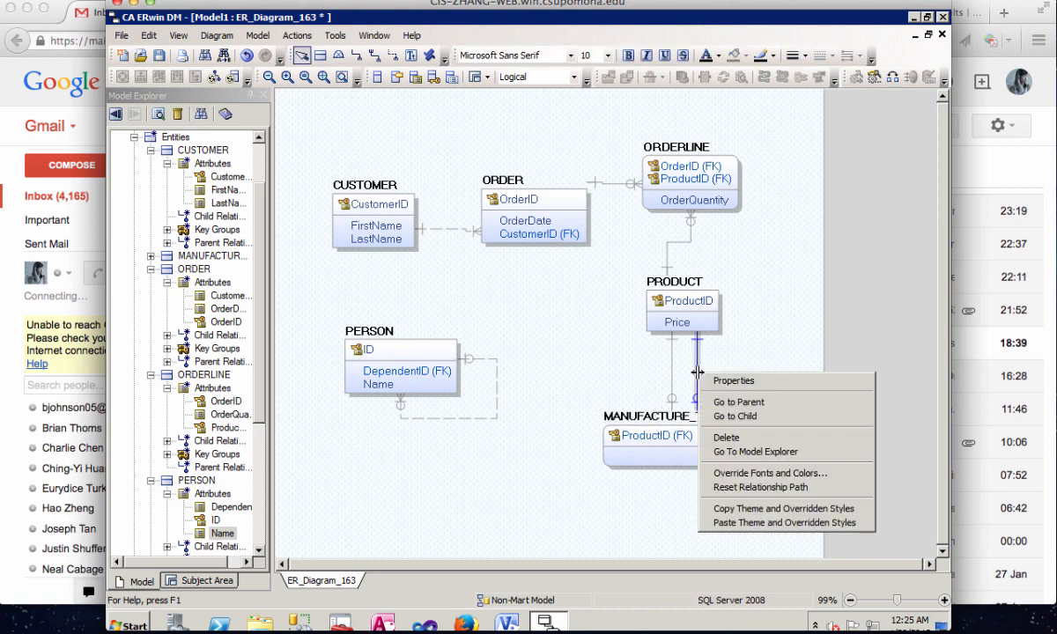
{"action": "left_click", "coordinate": [674, 358]}
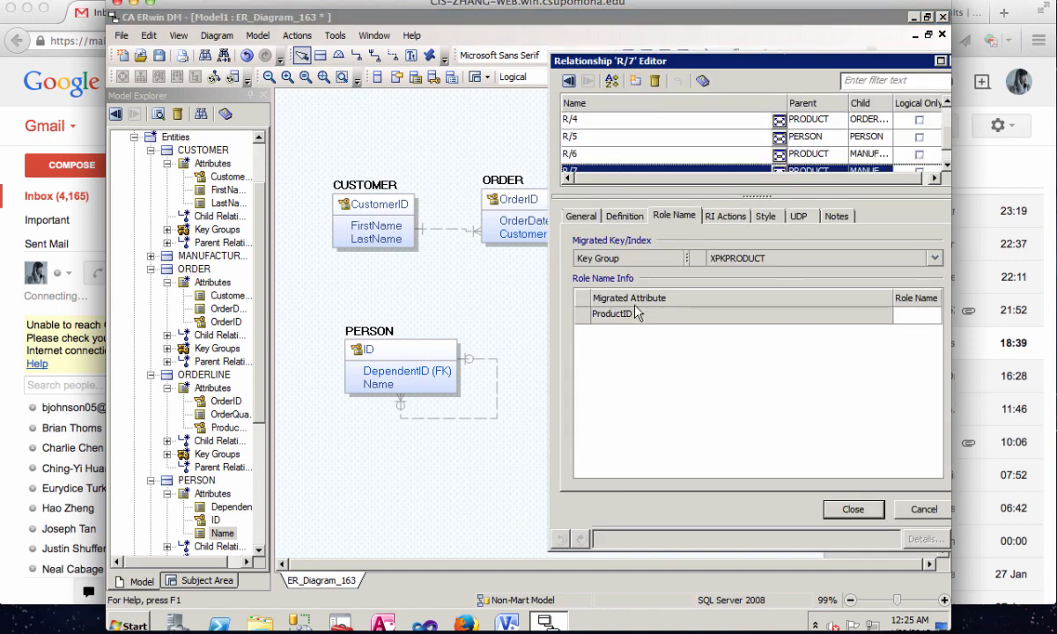
{"action": "left_click", "coordinate": [905, 314]}
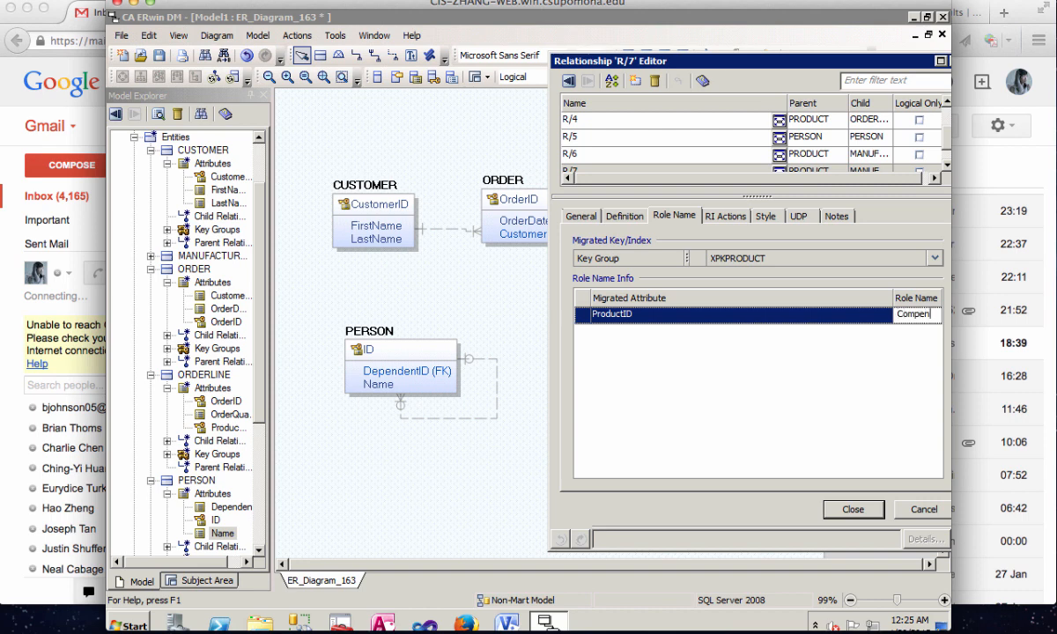
{"action": "type", "text": "ComponentID"}
{"action": "left_click", "coordinate": [852, 508]}
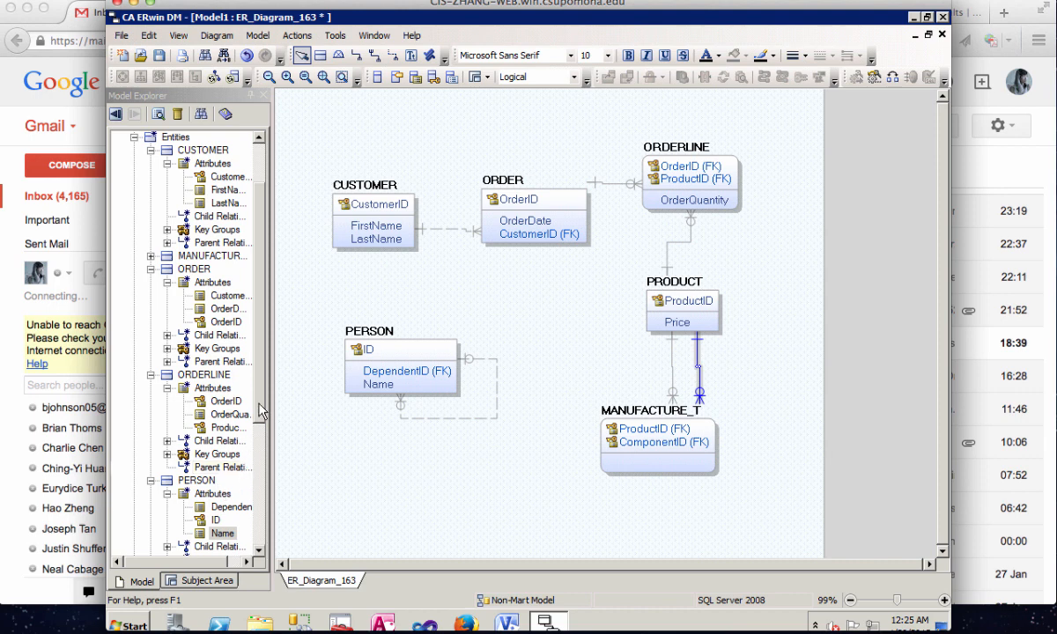
- Add a non-key attribute named ComponentQuanity to the MANUFACTURE_T entity
{"action": "left_click", "coordinate": [151, 256]}
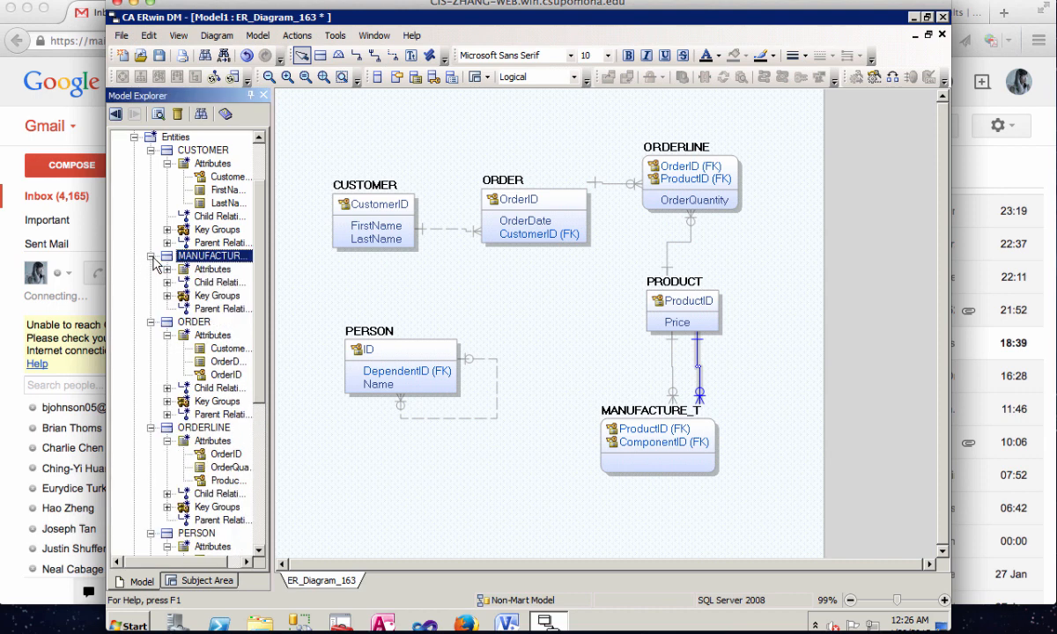
{"action": "left_click", "coordinate": [225, 268]}
{"action": "right_click", "coordinate": [226, 267]}
{"action": "left_click", "coordinate": [239, 273]}
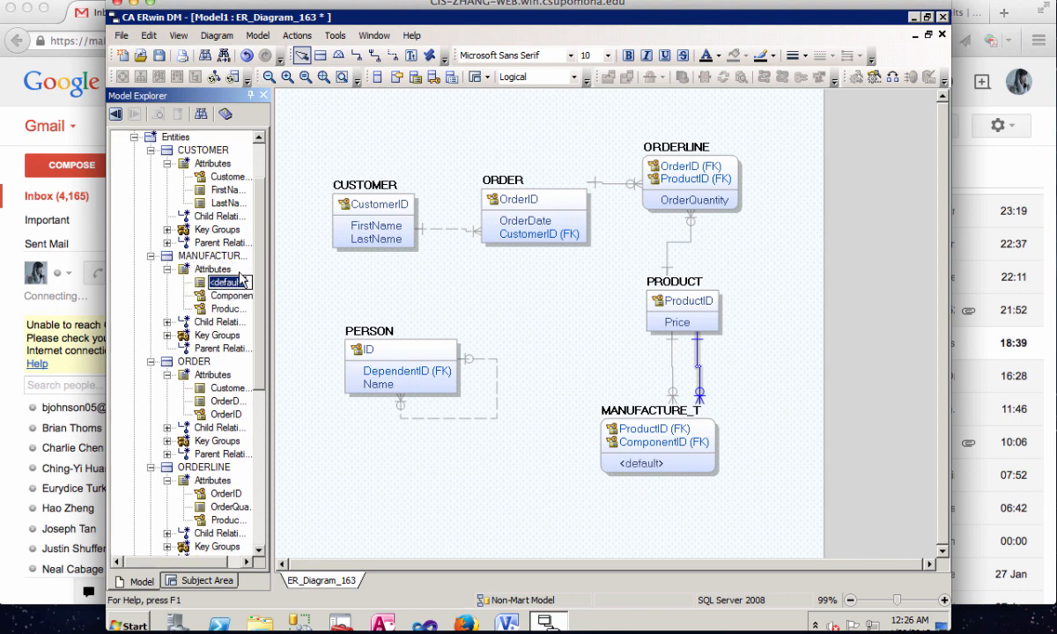
{"action": "type", "text": "C"}
{"action": "type", "text": "omponent"}
{"action": "type", "text": "Quanity"}
{"action": "left_click", "coordinate": [512, 381]}
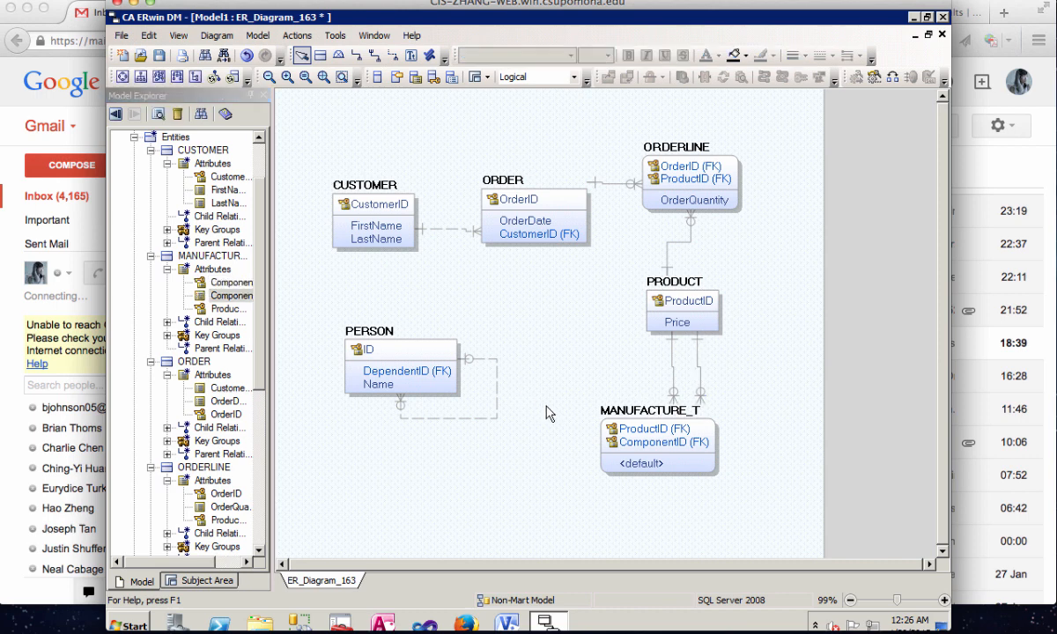
{"action": "left_click", "coordinate": [698, 461]}
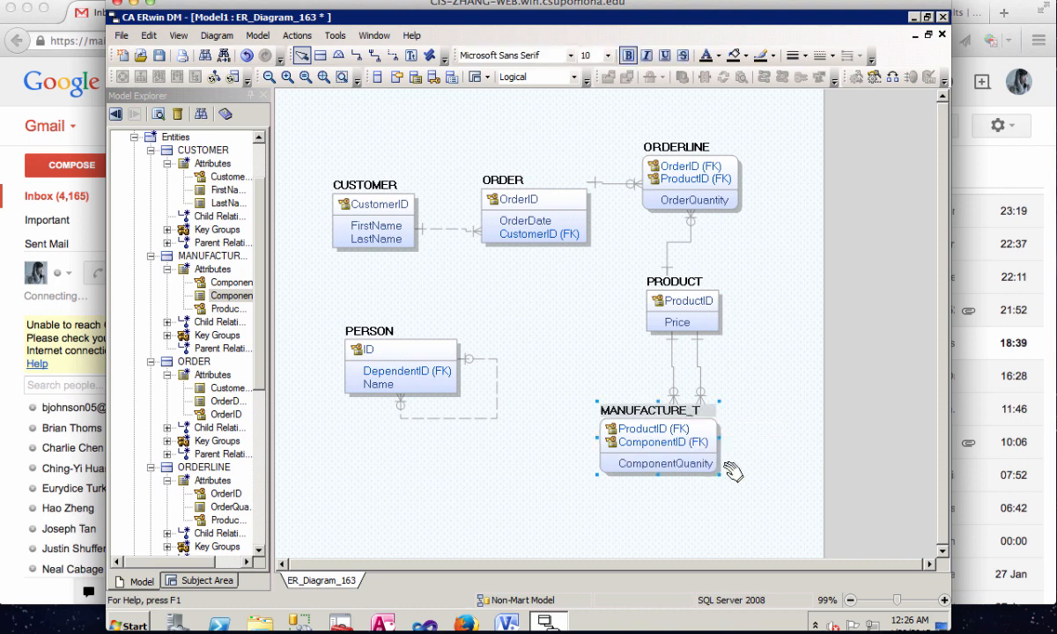
{"action": "left_click", "coordinate": [724, 519]}
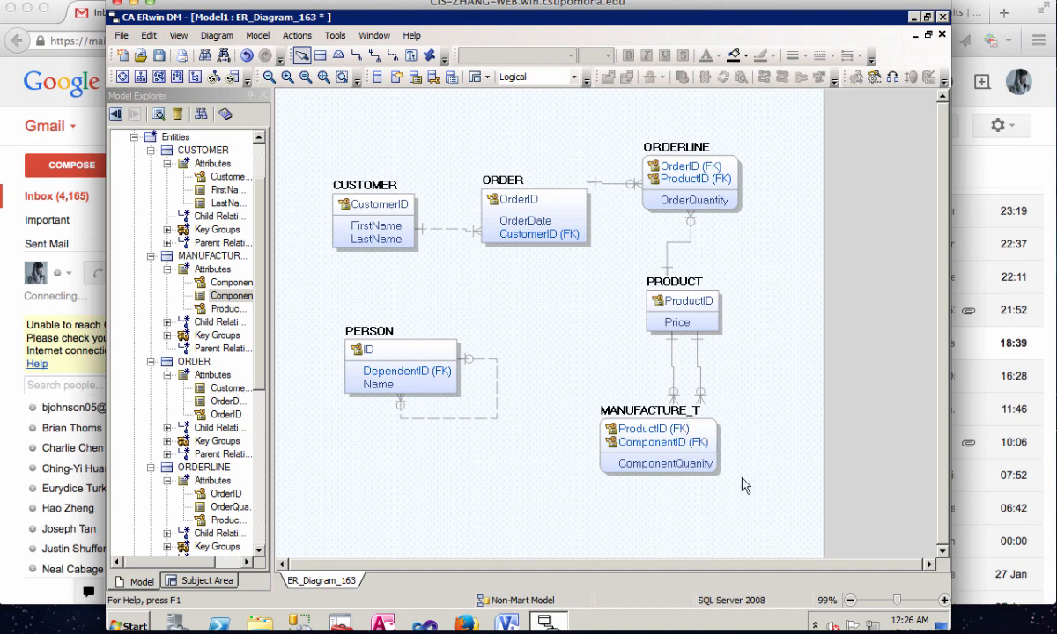
{"action": "mouse_move", "coordinate": [368, 632]}
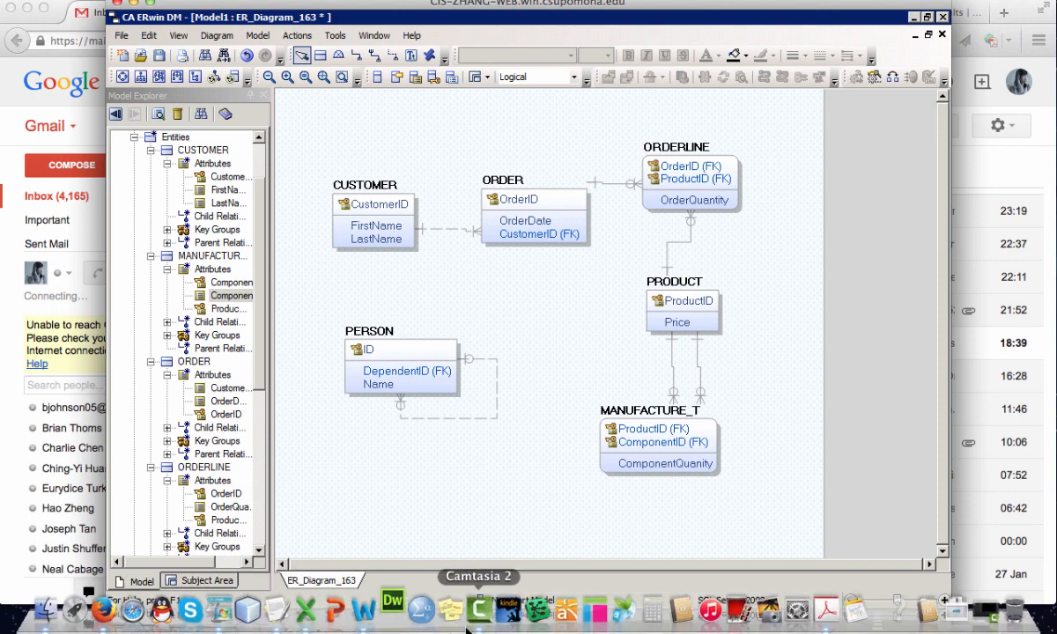
{"action": "left_click", "coordinate": [437, 616]}
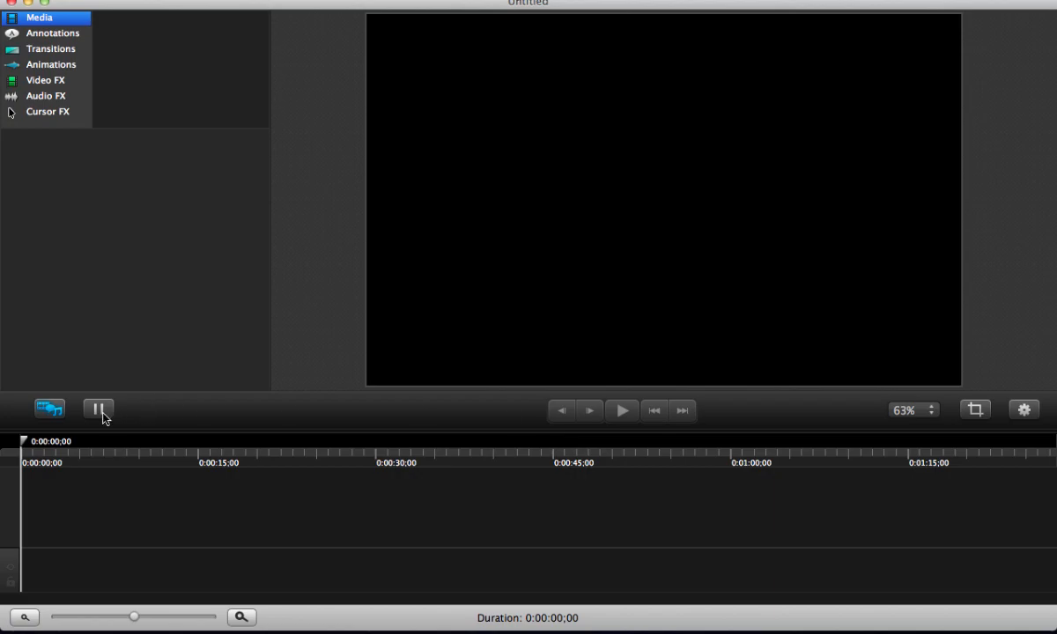